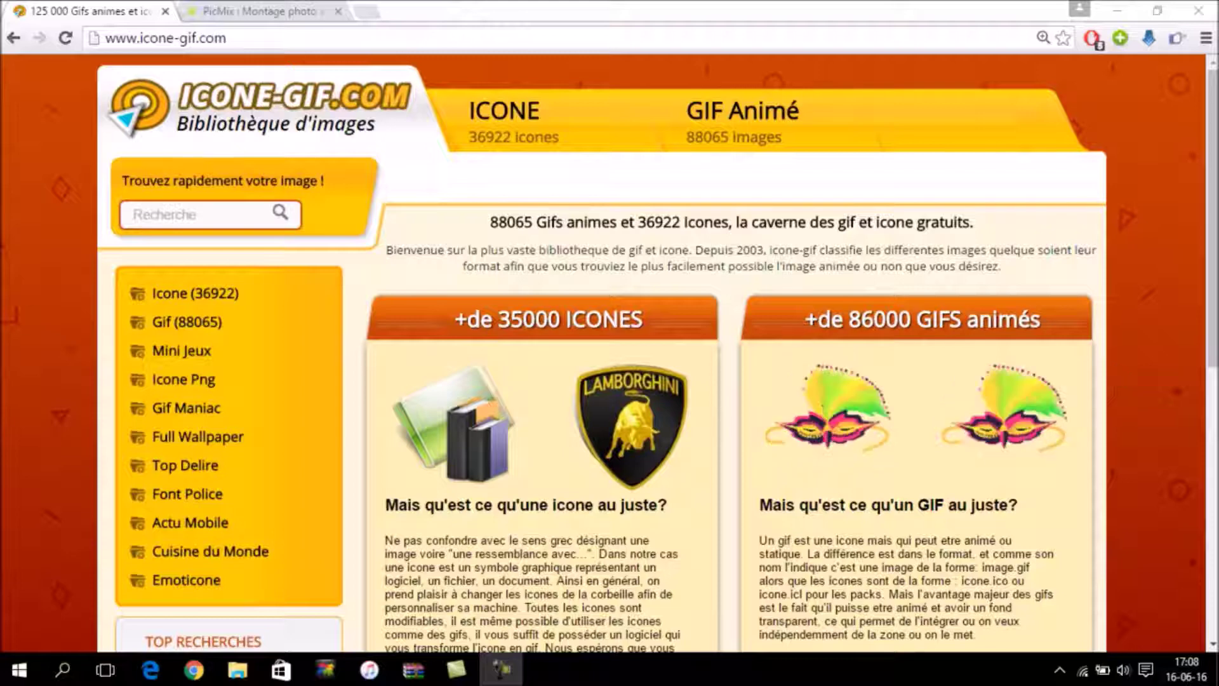
# Open the site's animated GIF section
pyautogui.click(167, 324)
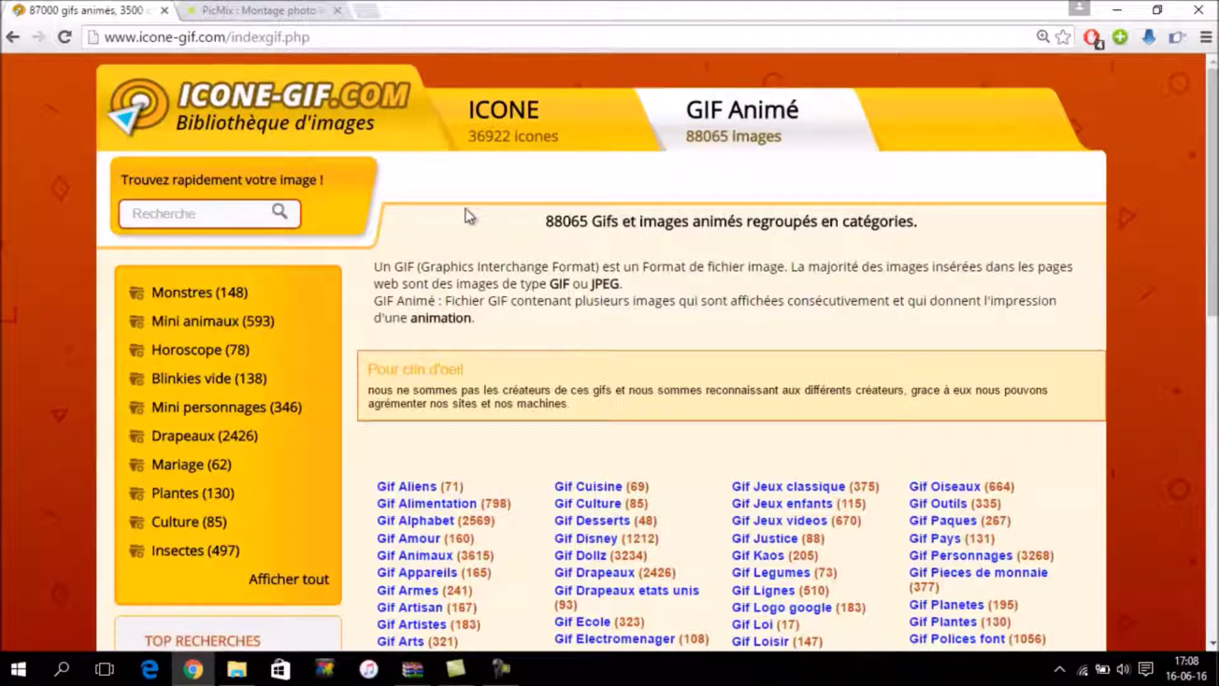
pyautogui.scroll(-1, 466, 208)
pyautogui.scroll(1, 466, 209)
pyautogui.press('super+s')
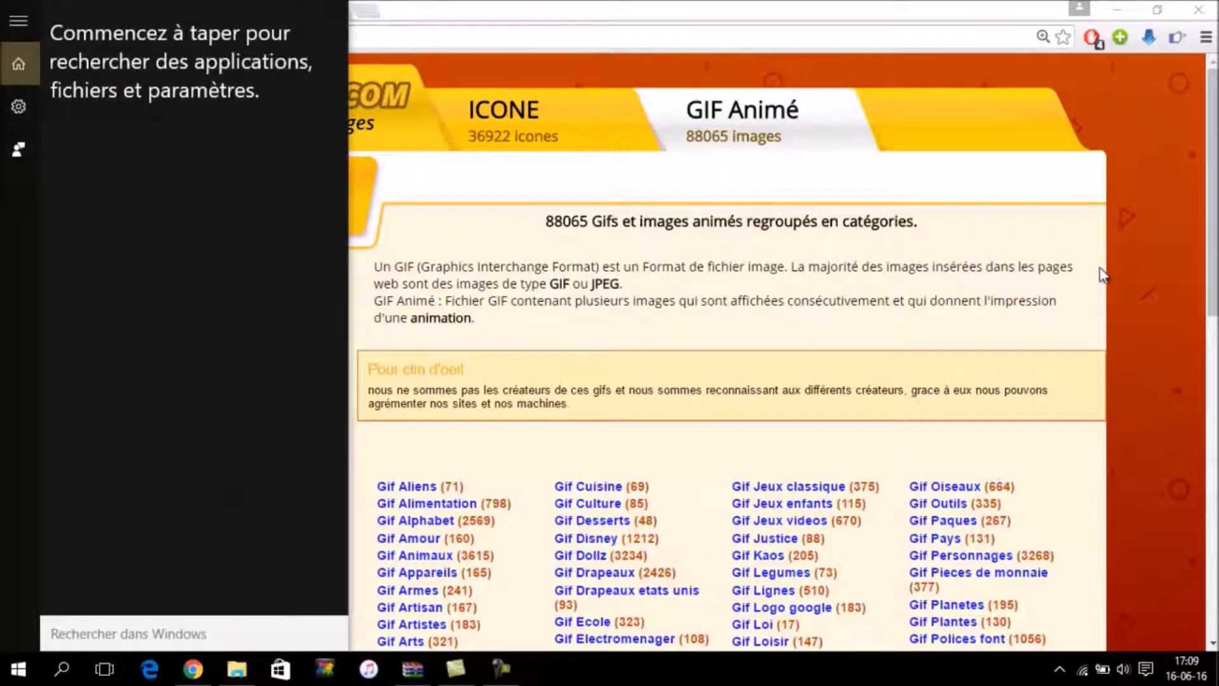
pyautogui.press('Escape')
# Open the Gif Meteo category from the list of GIF categories
pyautogui.scroll(-5, 549, 448)
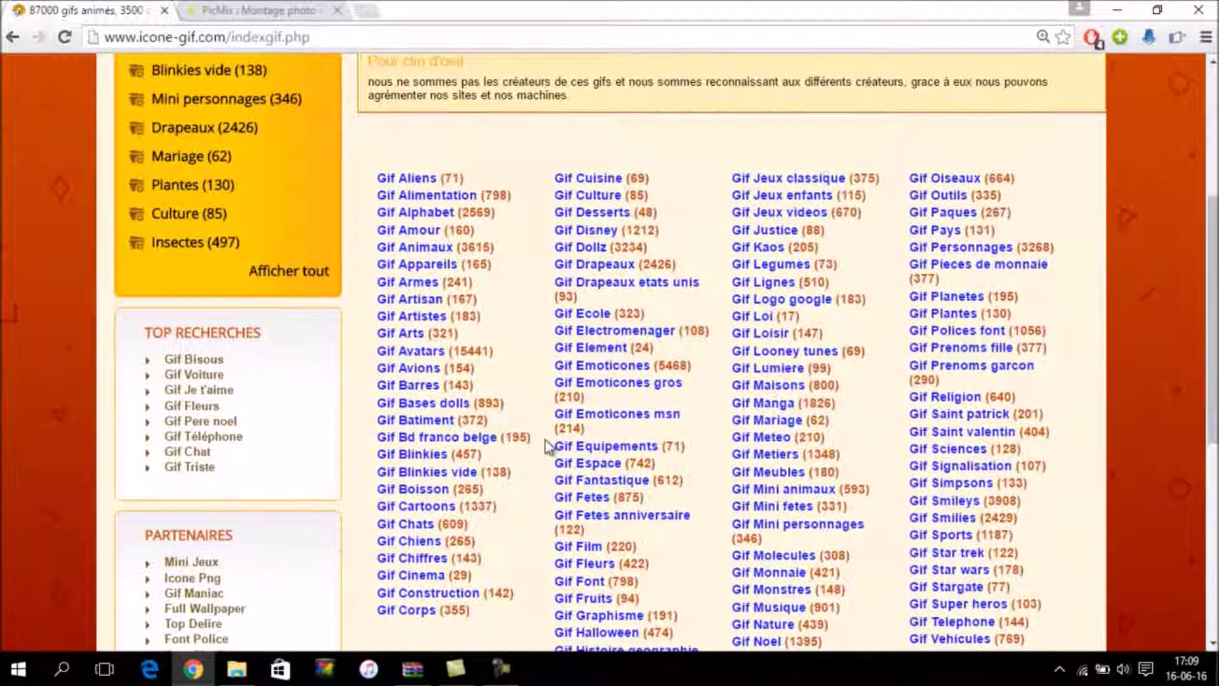
pyautogui.scroll(-1, 544, 440)
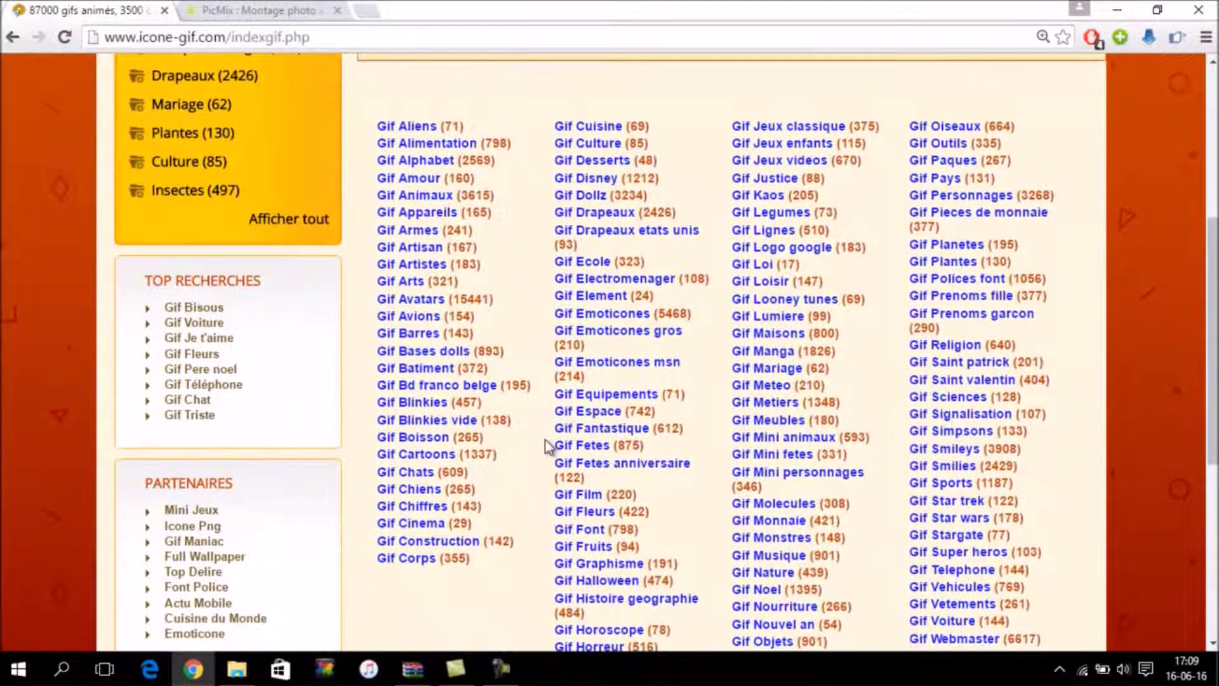
pyautogui.scroll(-1, 545, 440)
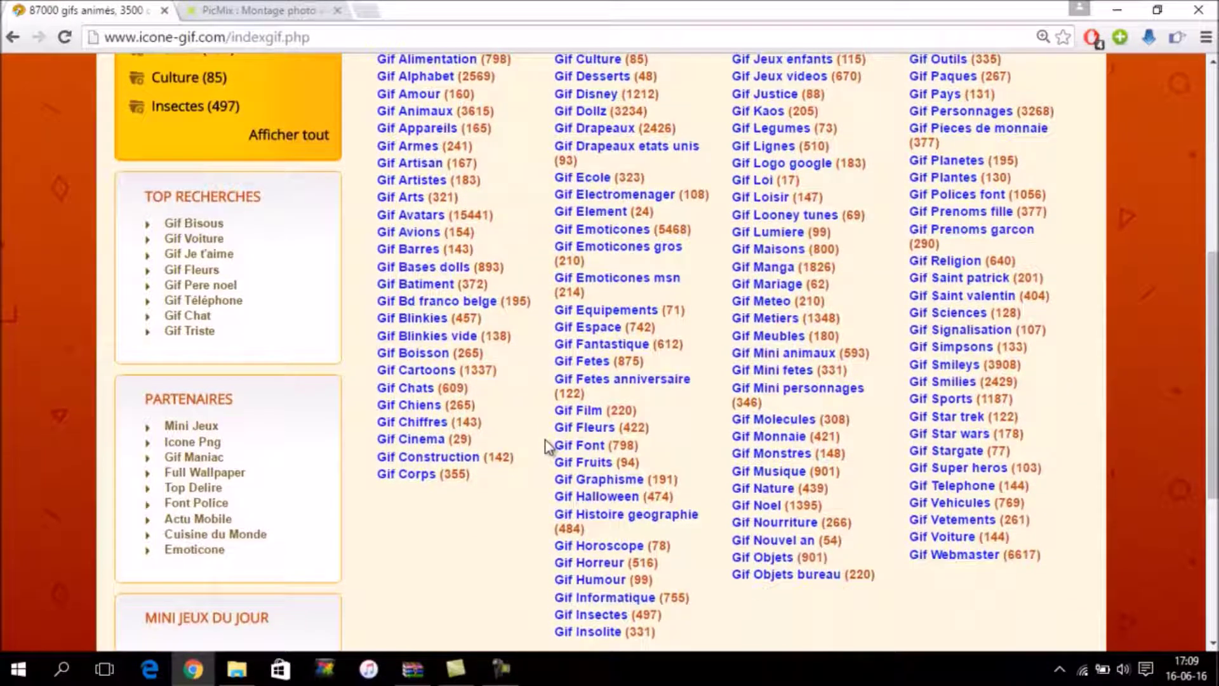
pyautogui.click(771, 308)
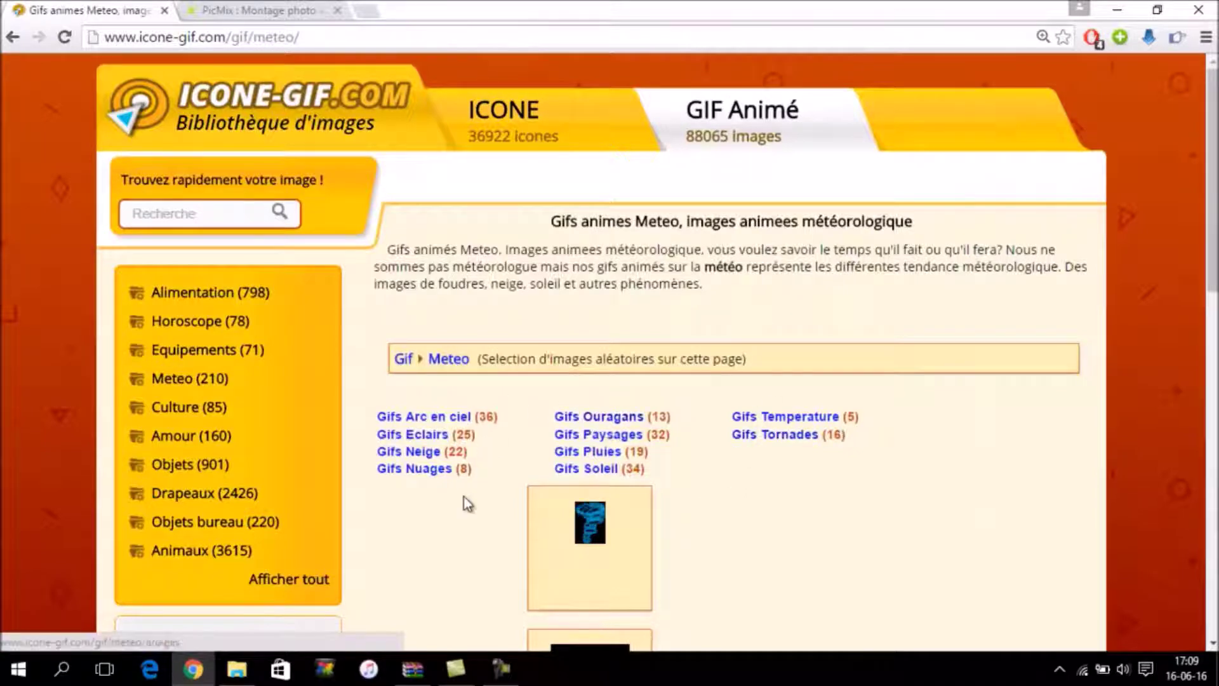
# Look through the weather GIFs and check the save options for the character holding an umbrella
pyautogui.scroll(-3, 466, 502)
pyautogui.scroll(-5, 464, 496)
pyautogui.scroll(-4, 463, 497)
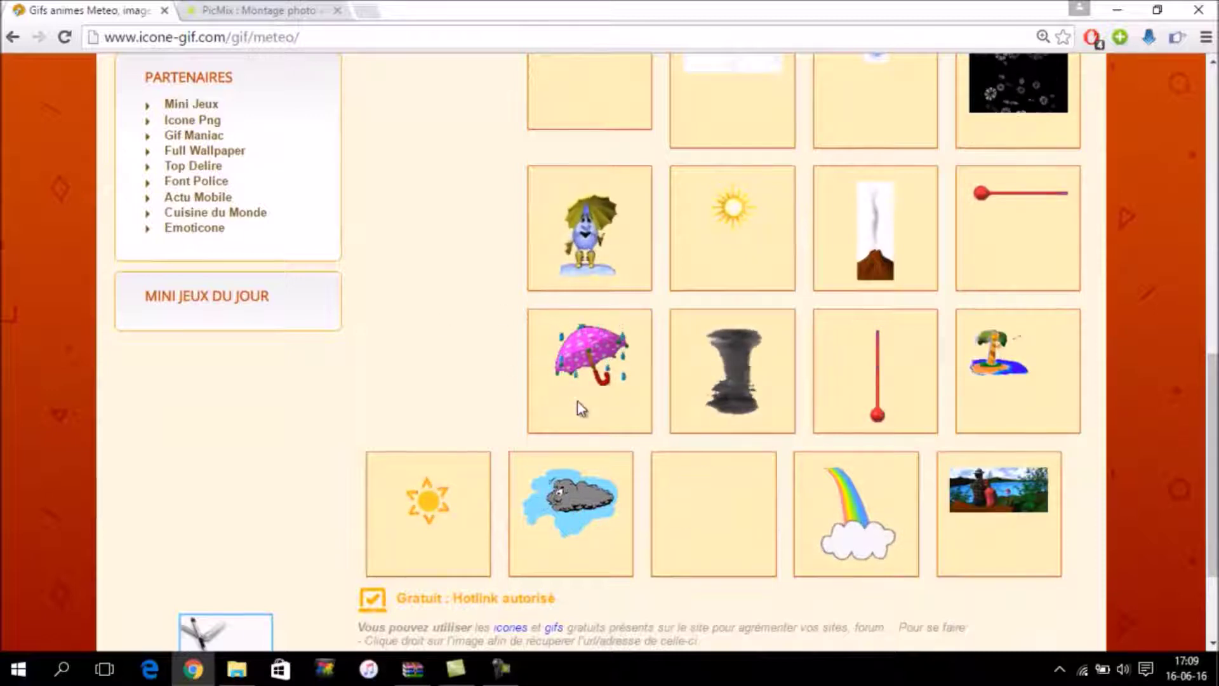
pyautogui.scroll(-2, 578, 402)
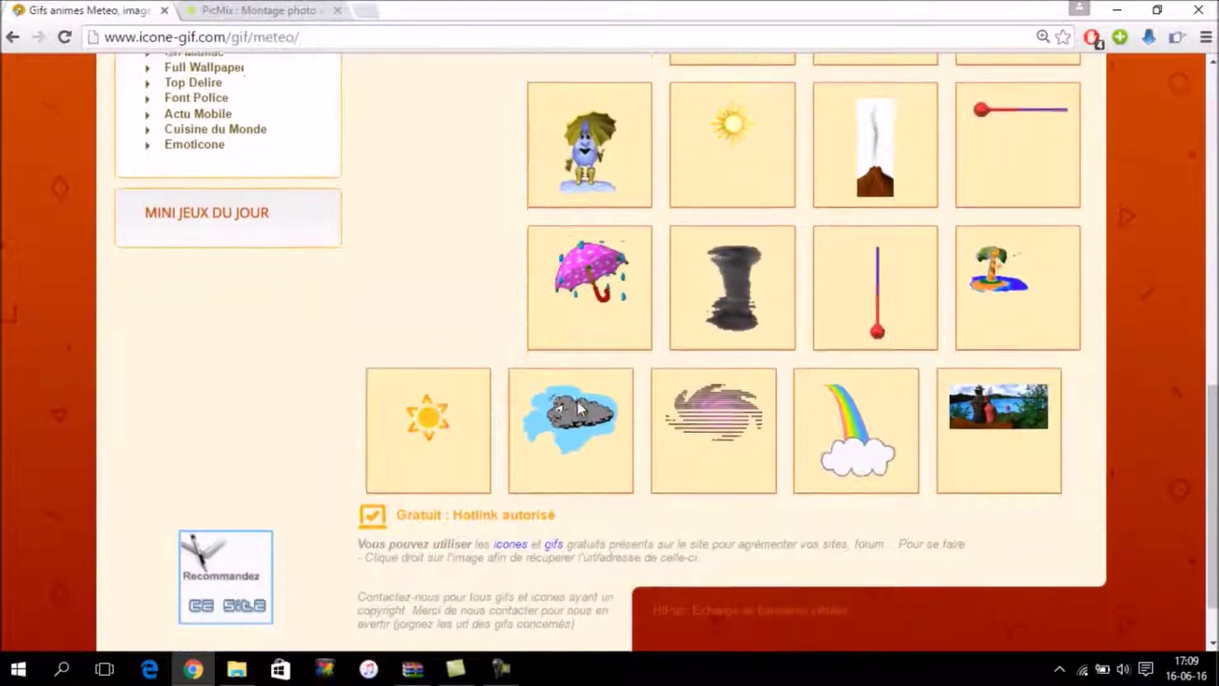
pyautogui.scroll(3, 578, 402)
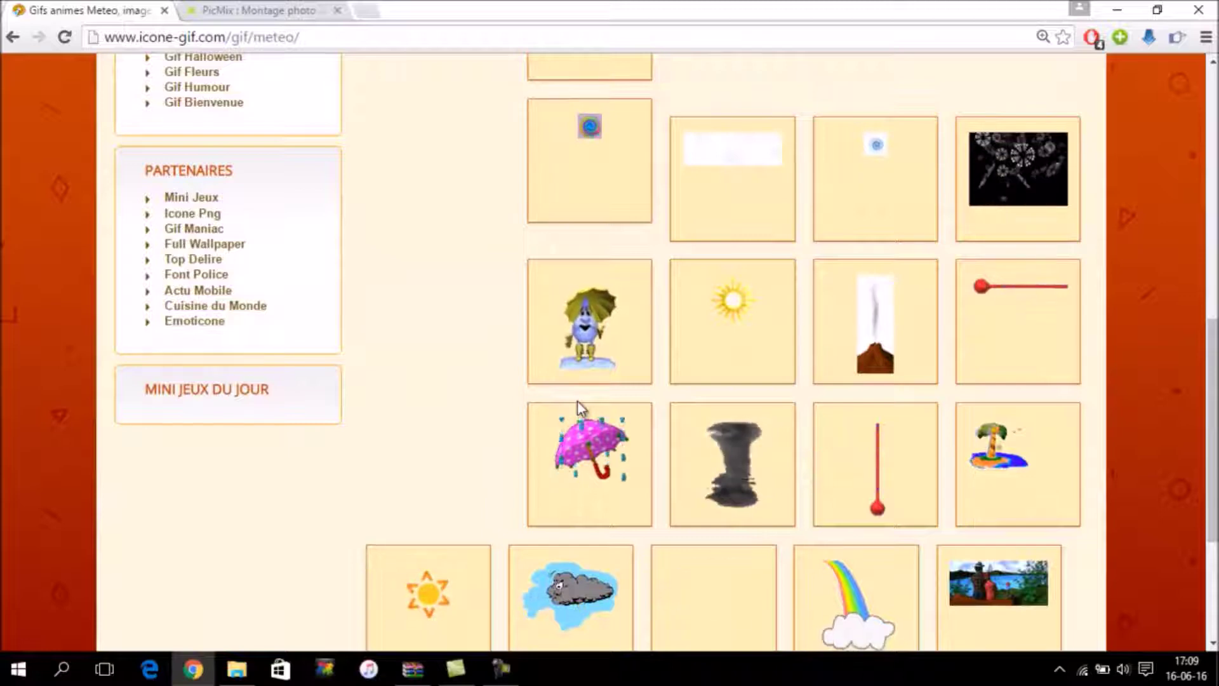
pyautogui.rightClick(599, 341)
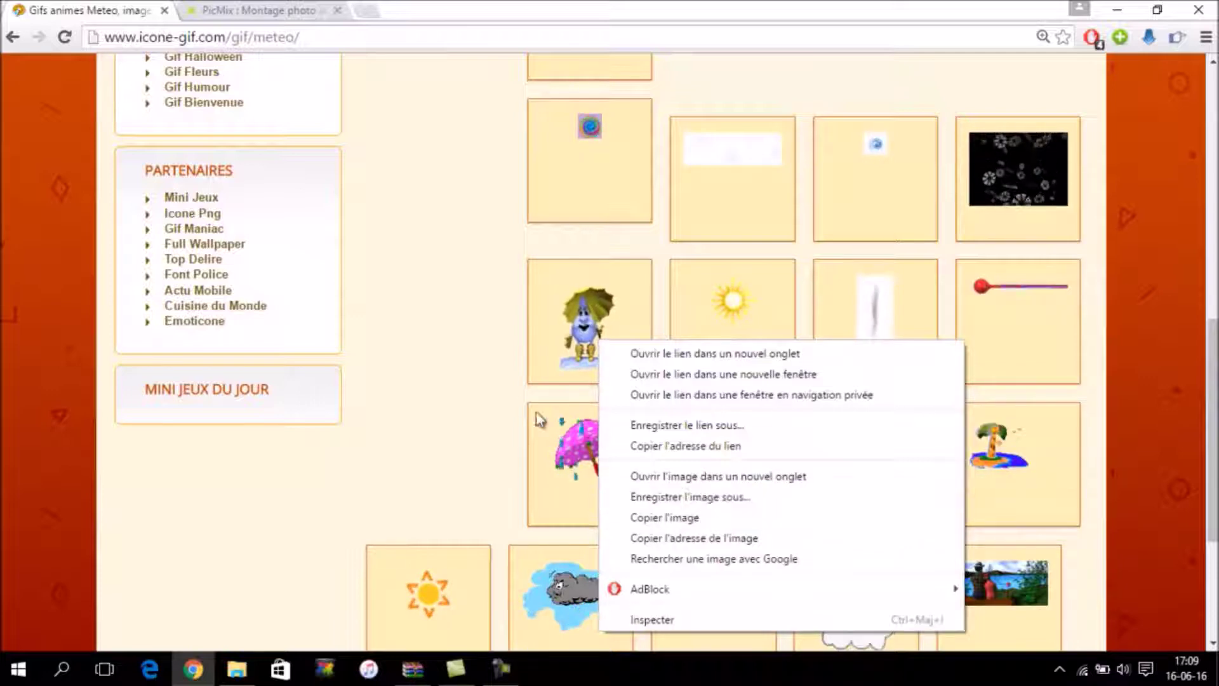
pyautogui.click(477, 389)
pyautogui.scroll(10, 476, 389)
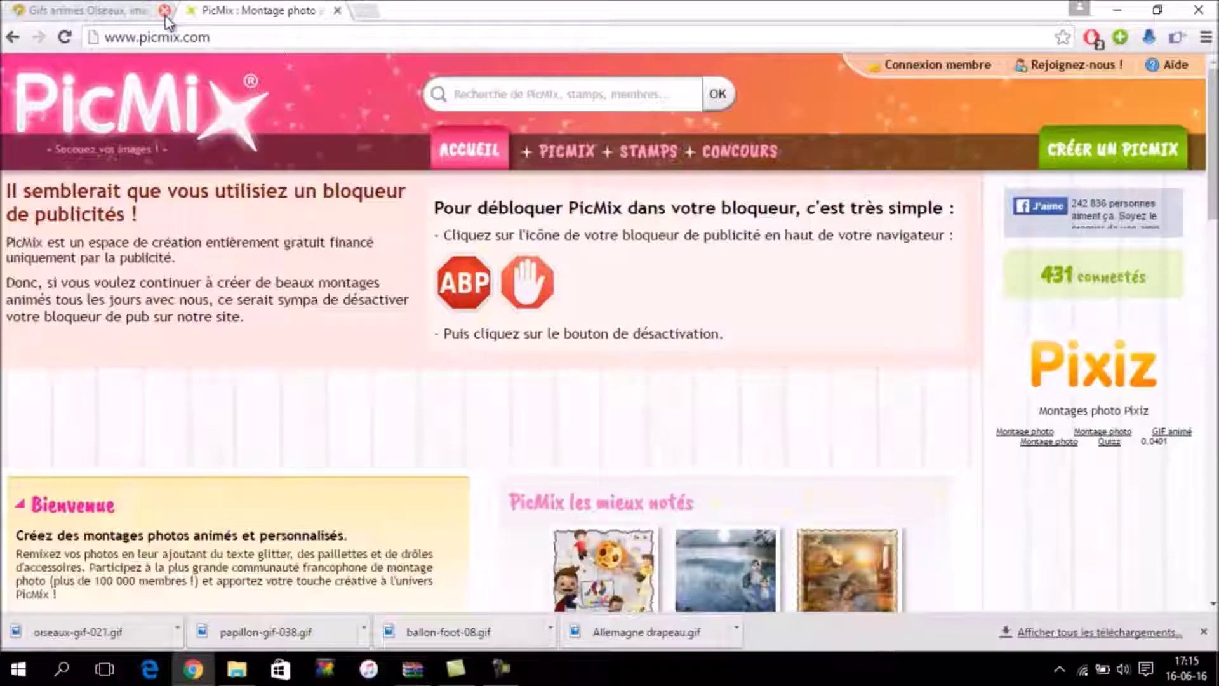
# Close the GIF library page and look over the PicMix home page, including its popular stamps and contest winners
pyautogui.click(164, 11)
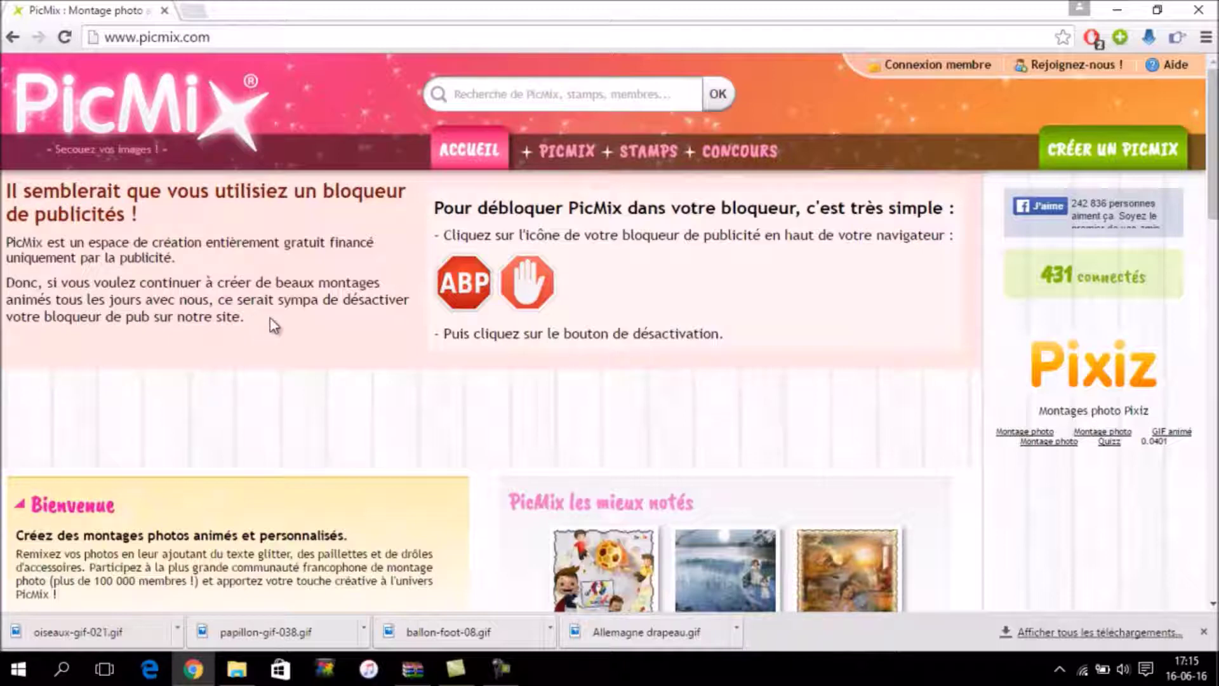
pyautogui.scroll(-2, 344, 363)
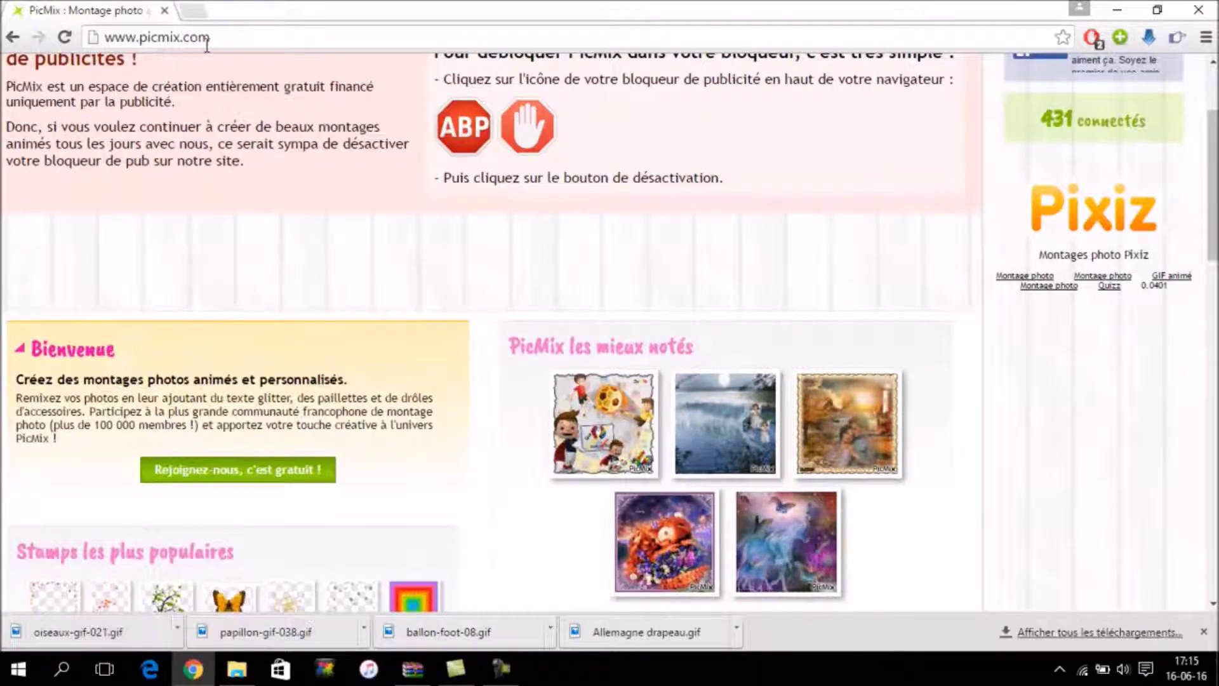
pyautogui.scroll(2, 350, 130)
pyautogui.scroll(1, 348, 125)
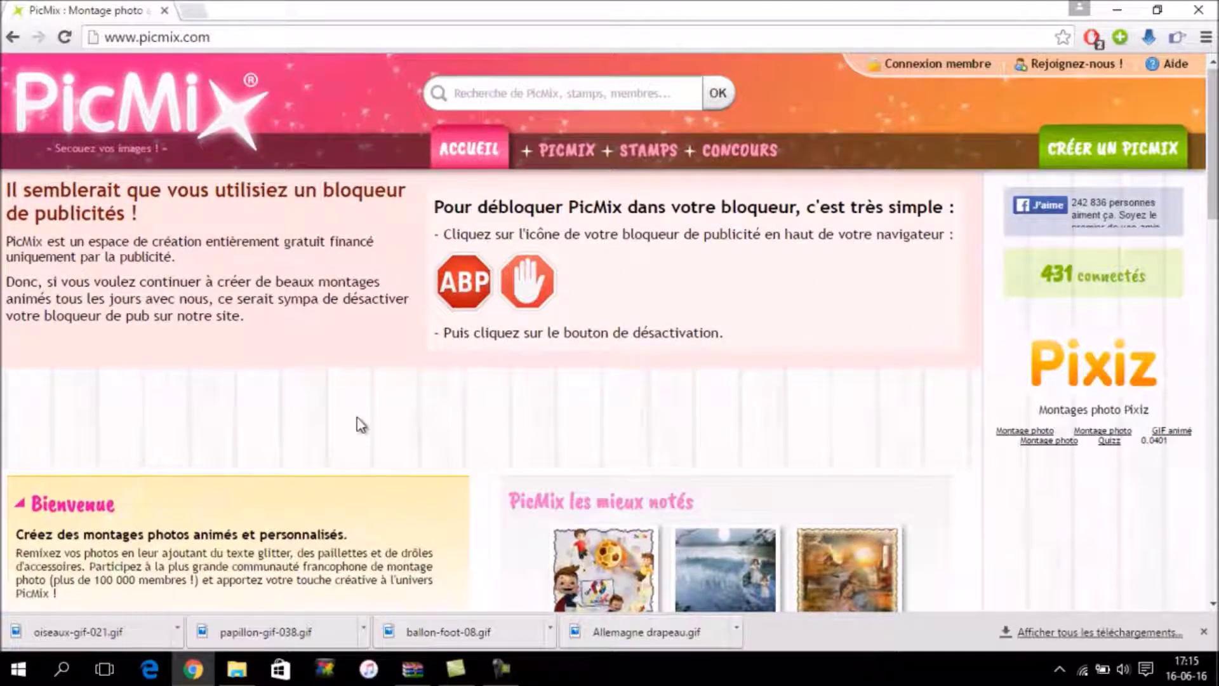
pyautogui.scroll(-2, 701, 516)
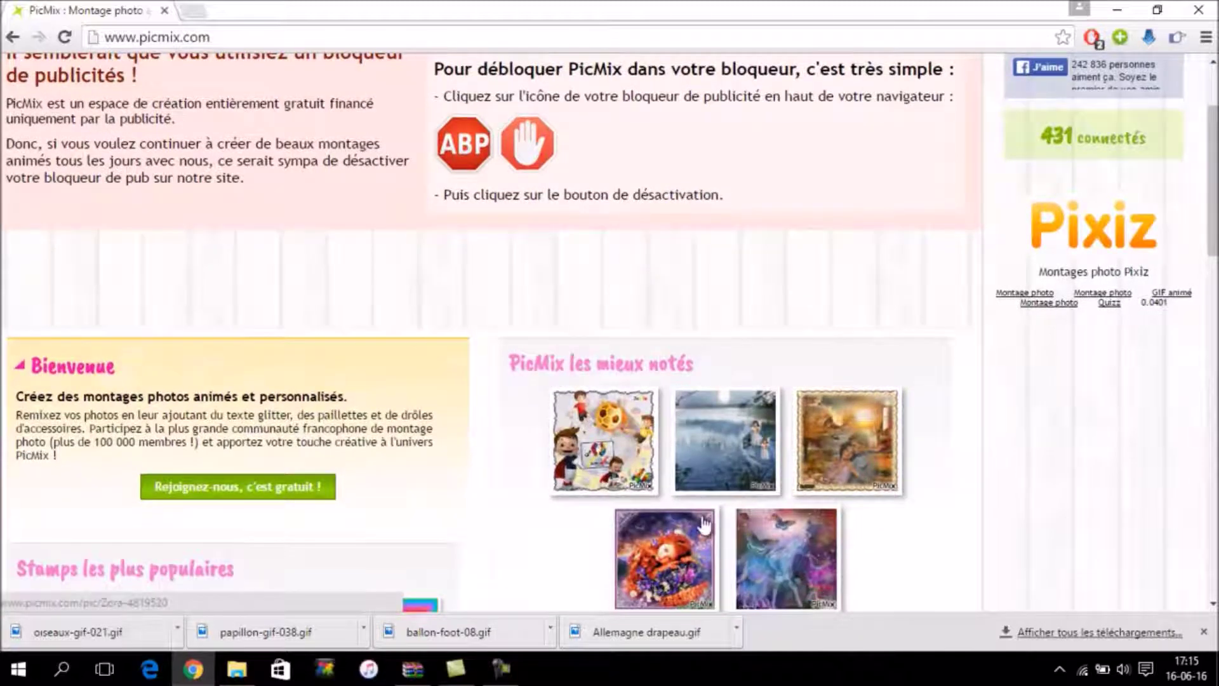
pyautogui.scroll(-5, 553, 292)
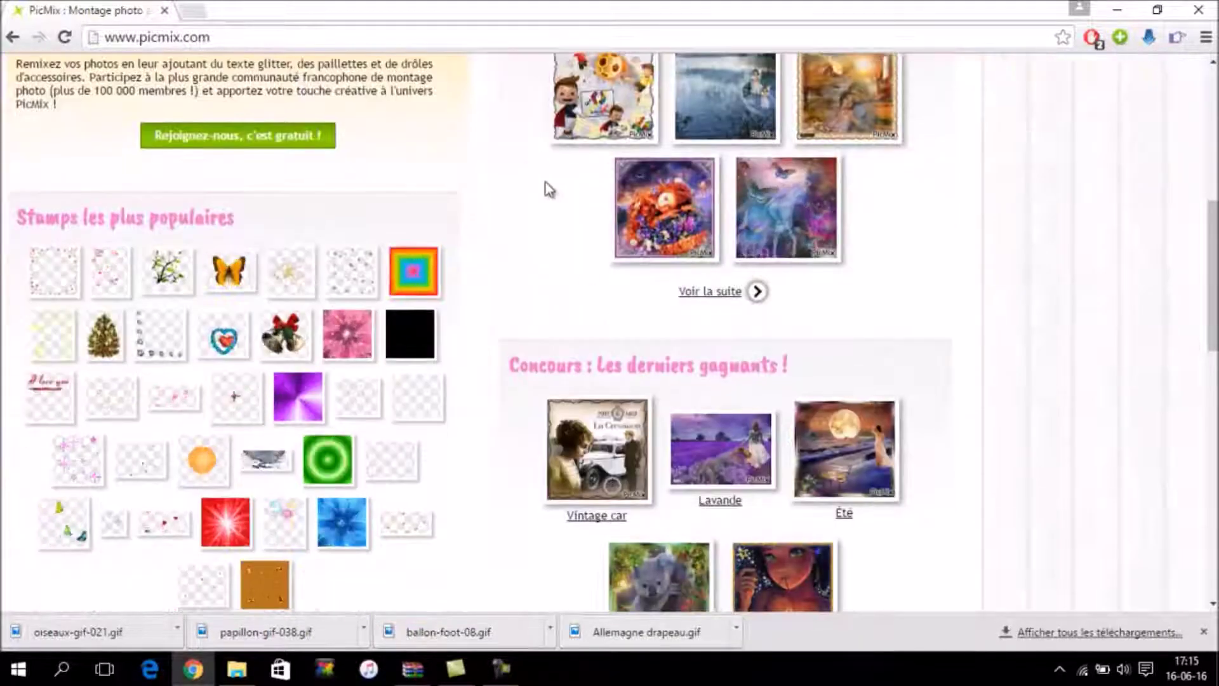
pyautogui.scroll(1, 547, 188)
pyautogui.scroll(-3, 577, 193)
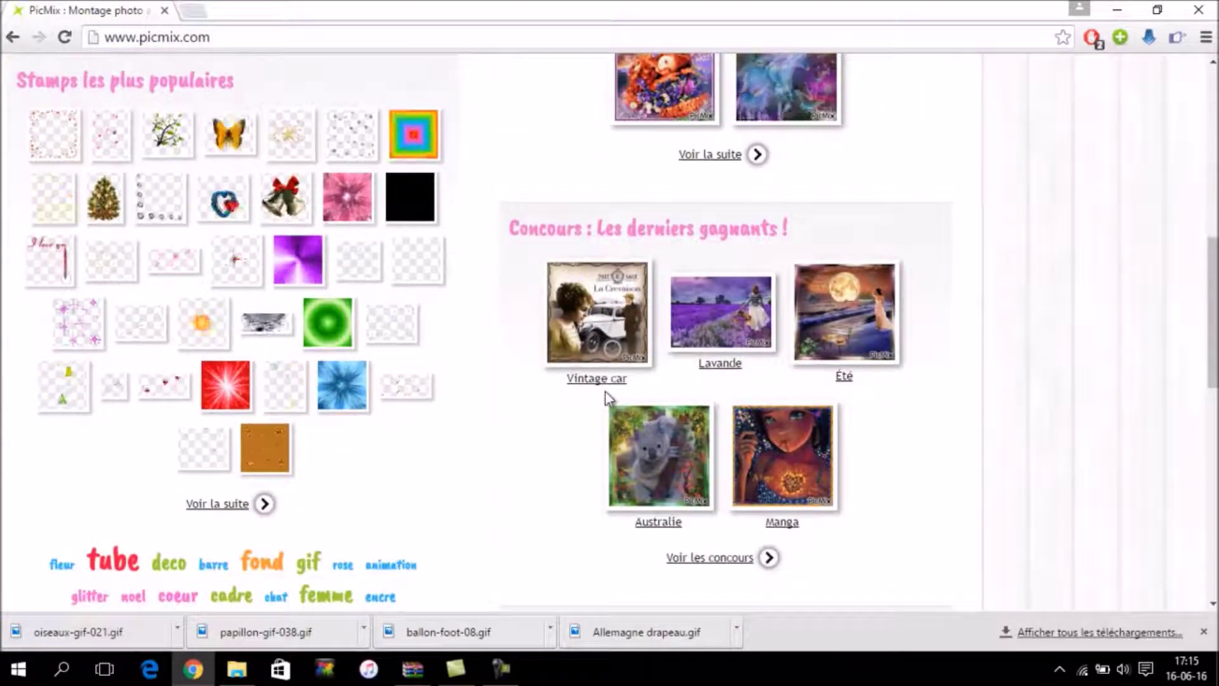
pyautogui.scroll(-6, 576, 443)
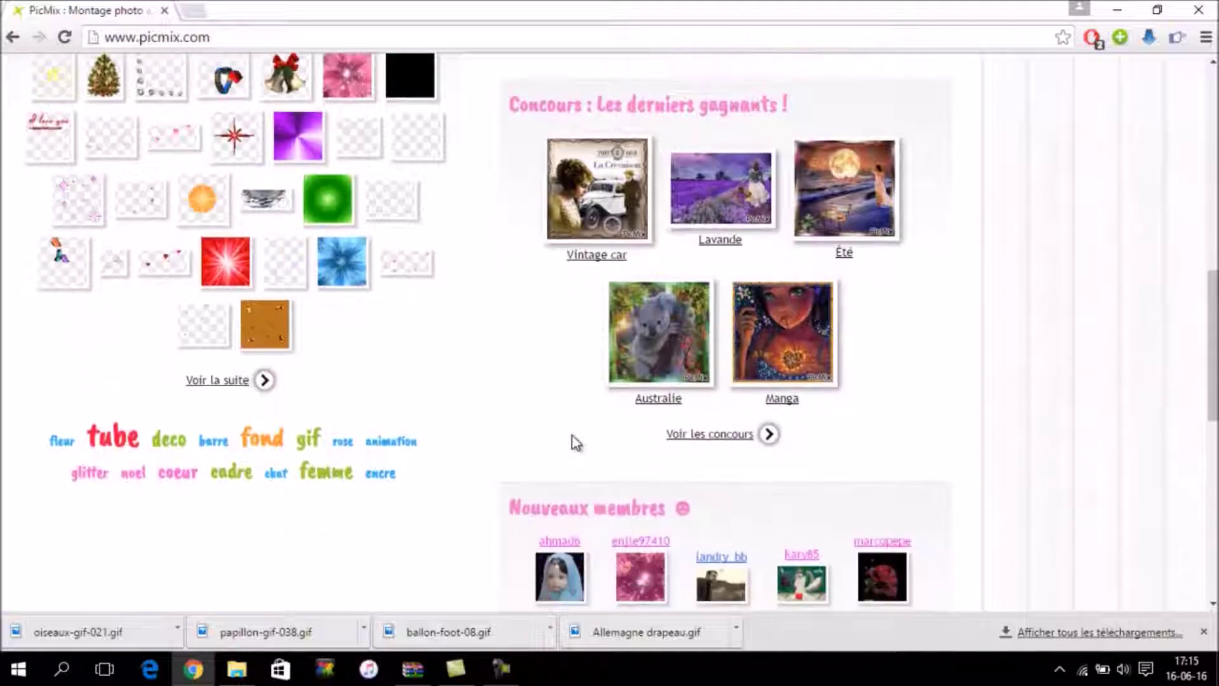
pyautogui.scroll(5, 311, 407)
pyautogui.scroll(10, 311, 407)
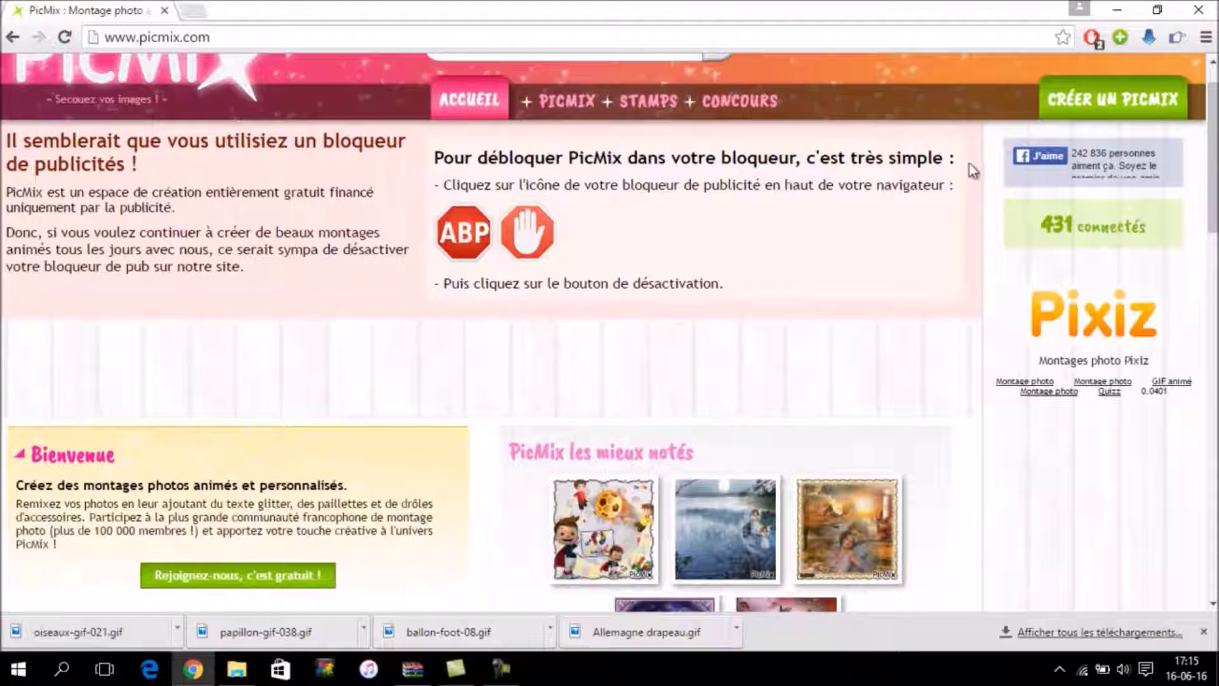
# Start creating a new PicMix and bring the montage editor into view
pyautogui.click(1069, 100)
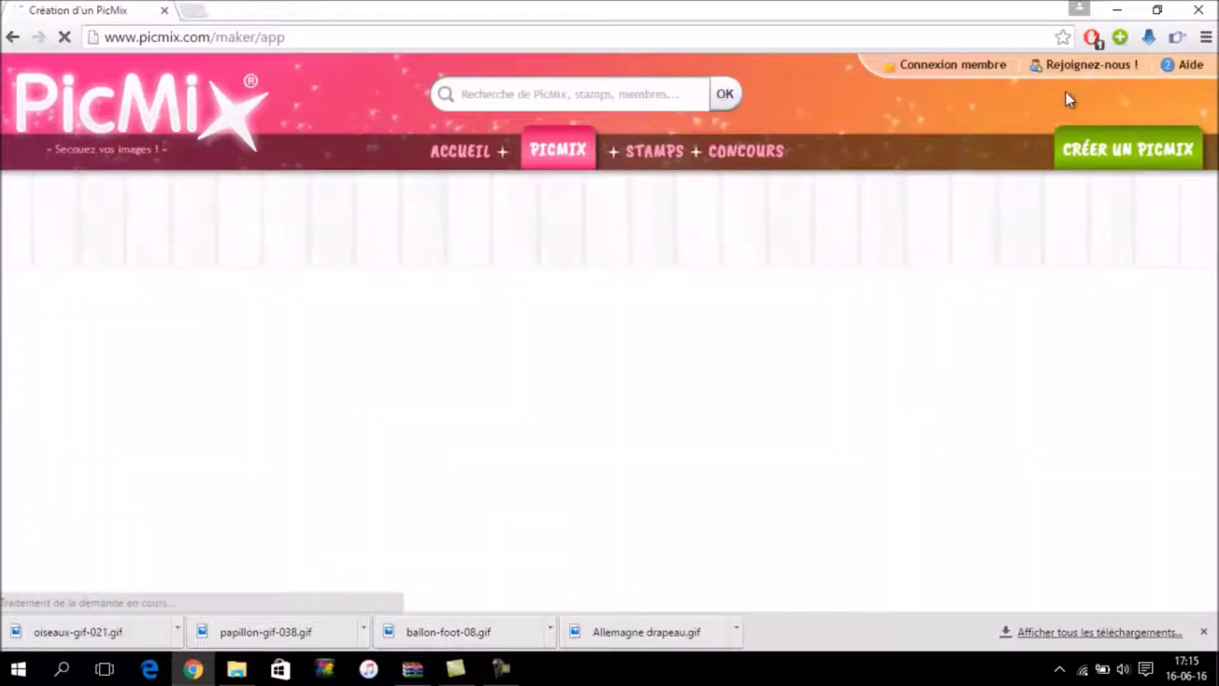
pyautogui.scroll(-1, 626, 305)
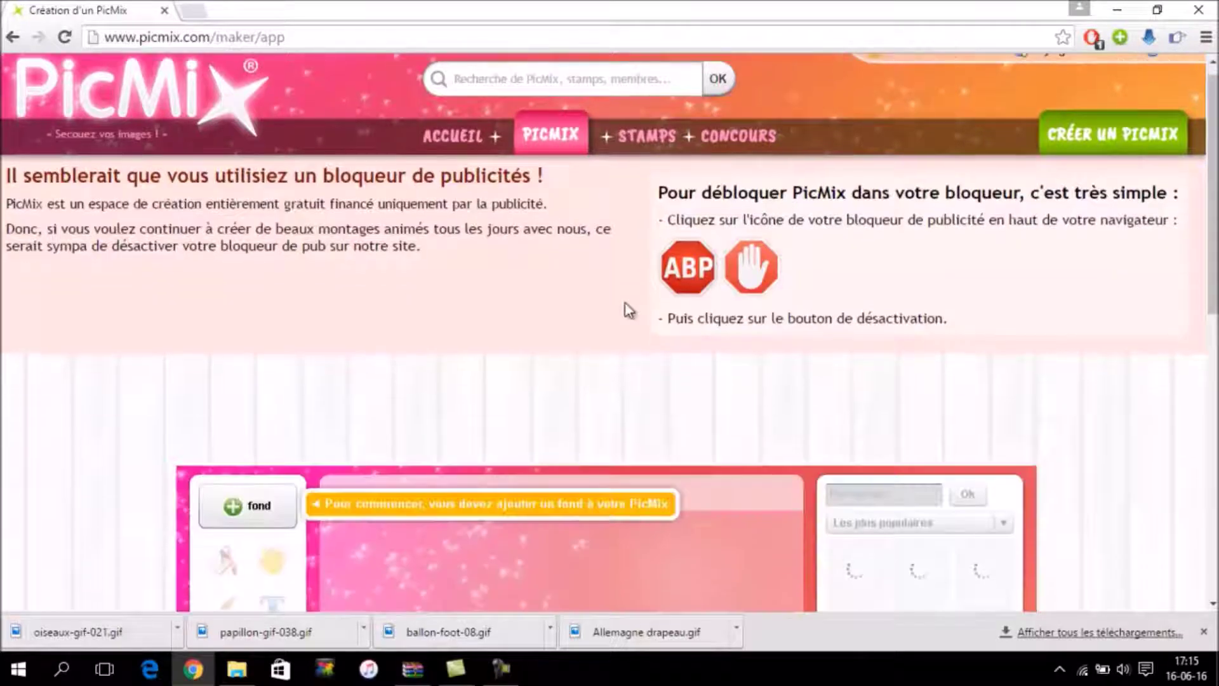
pyautogui.scroll(-5, 626, 309)
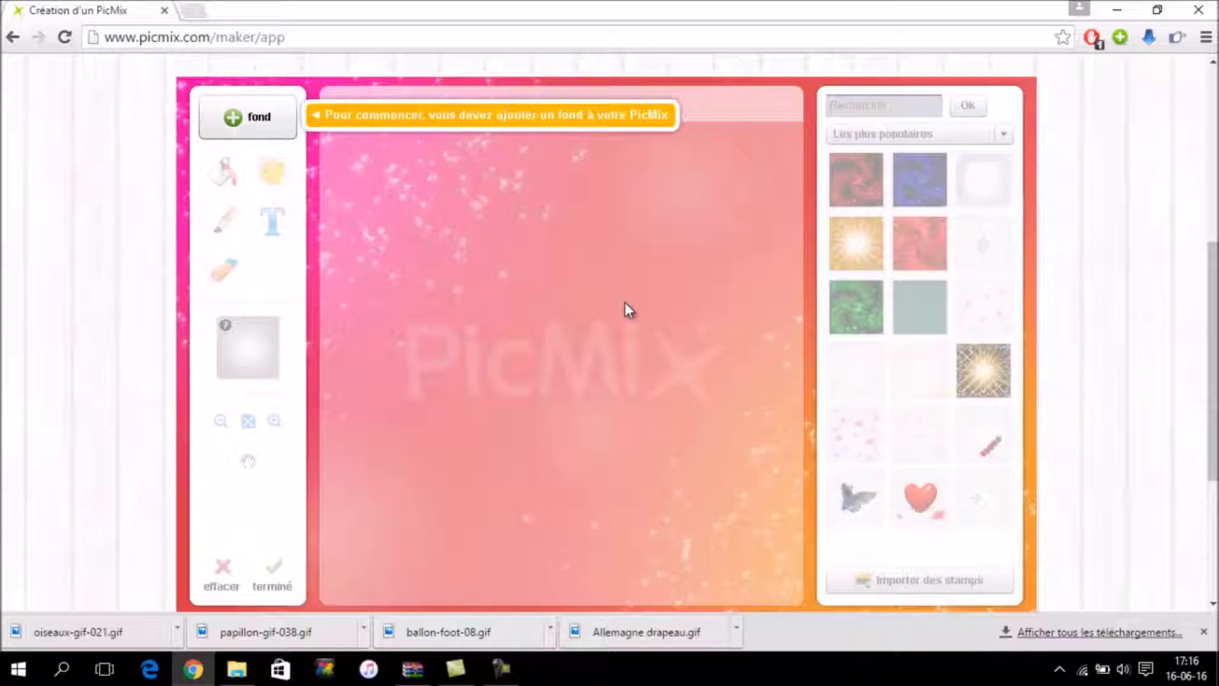
# Start adding a background image and go to the Powerpoint folder inside Téléchargements
pyautogui.click(291, 123)
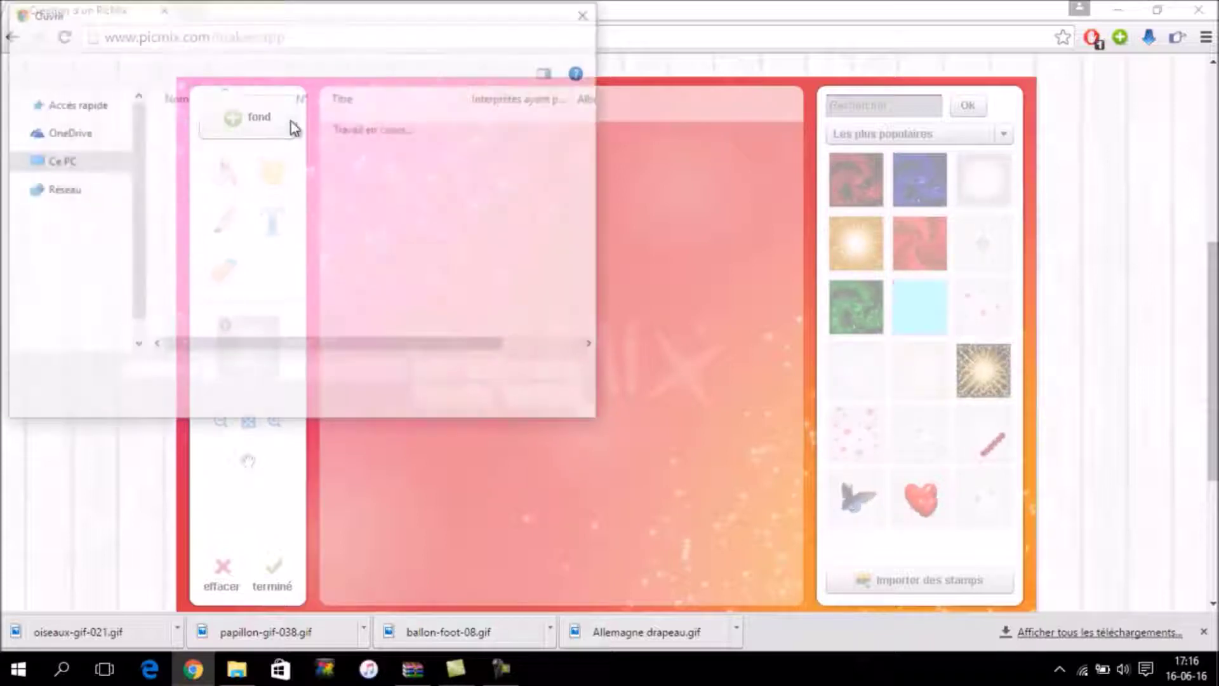
pyautogui.click(595, 18)
pyautogui.click(240, 119)
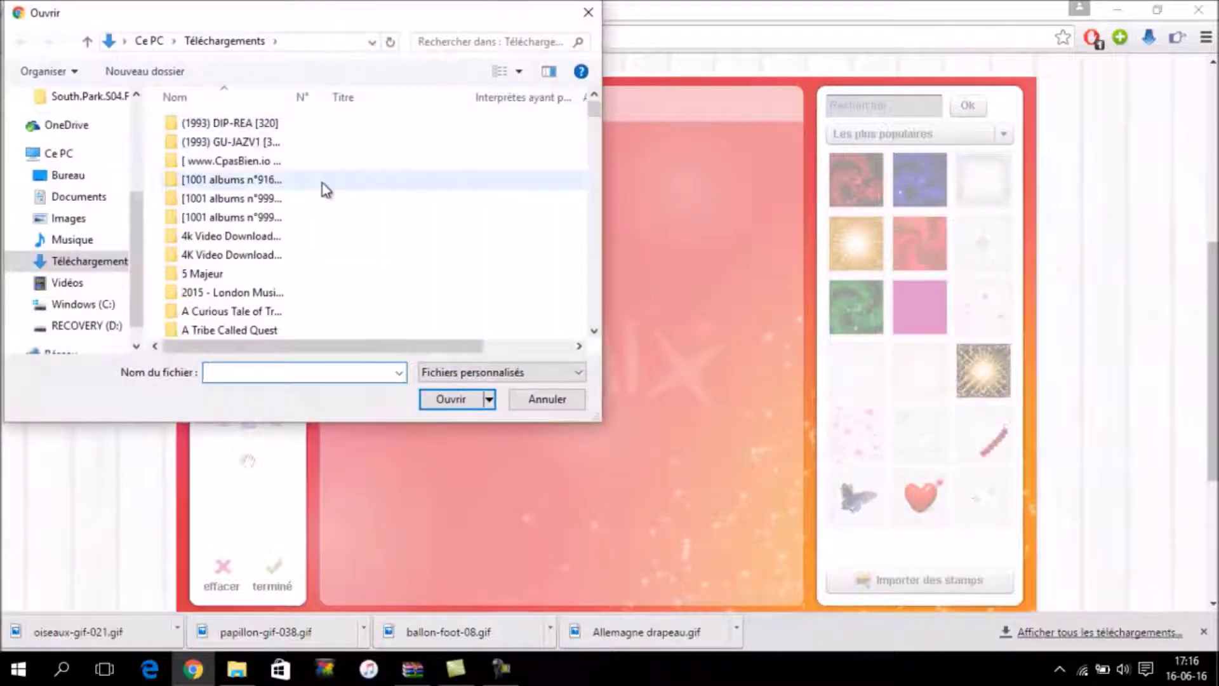
pyautogui.scroll(-4, 326, 189)
pyautogui.scroll(-10, 325, 190)
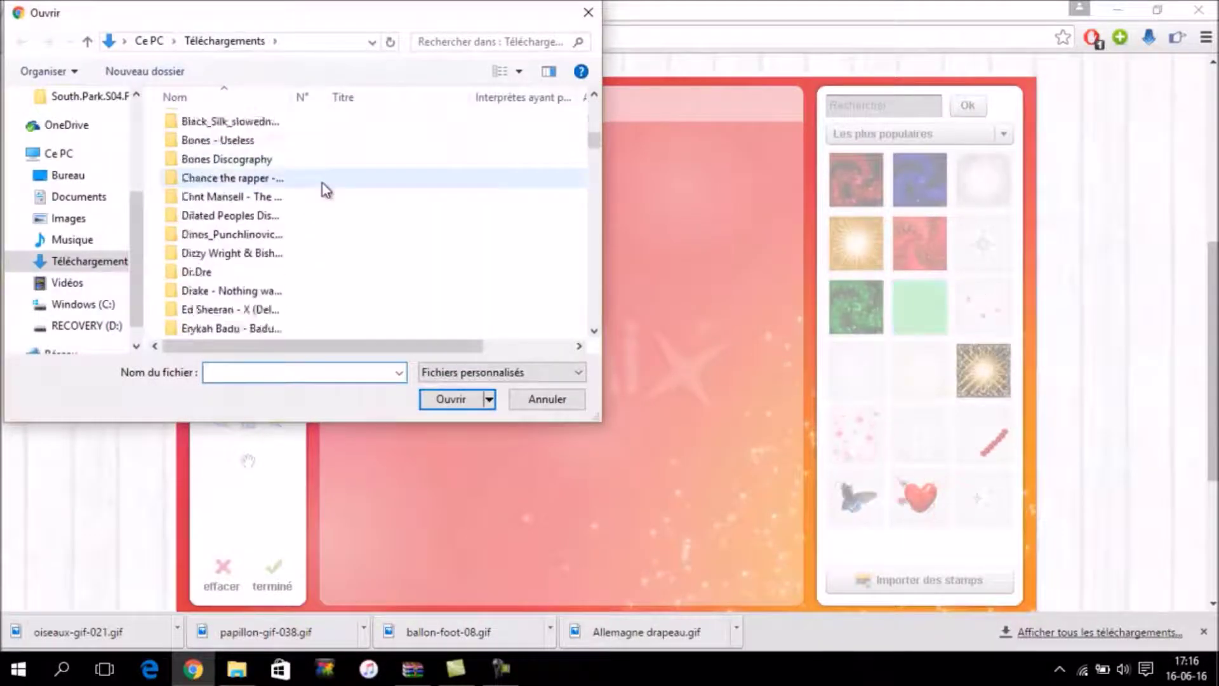
pyautogui.scroll(-12, 326, 189)
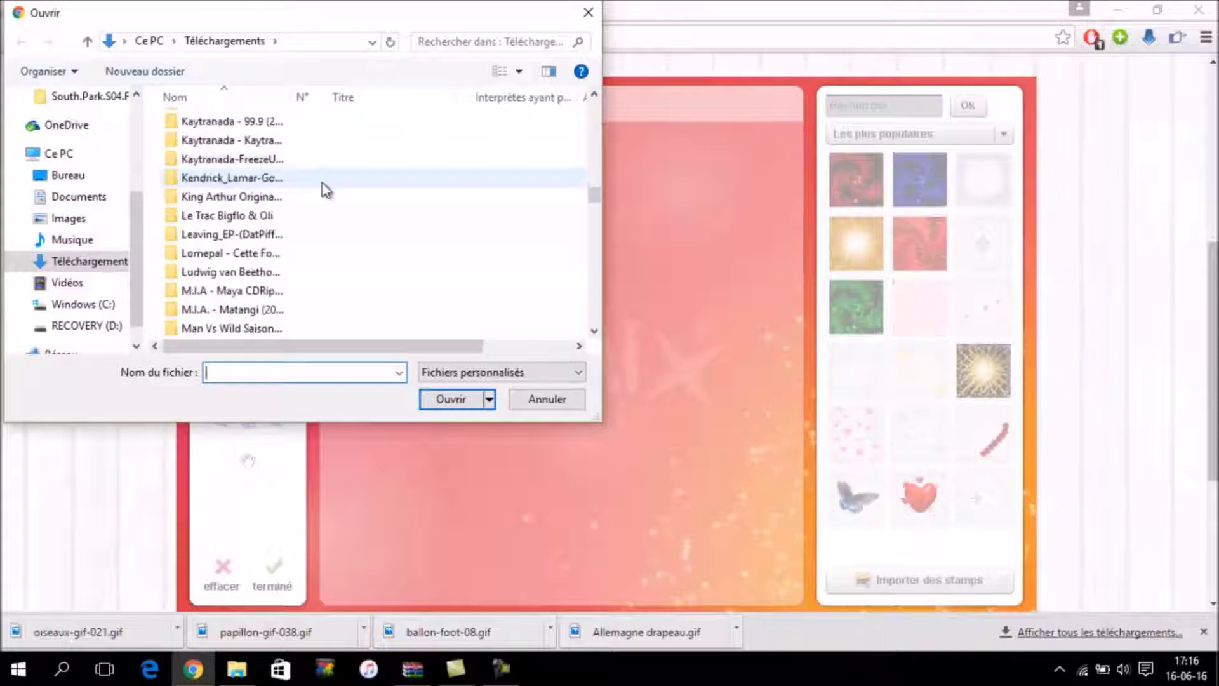
pyautogui.scroll(1, 326, 190)
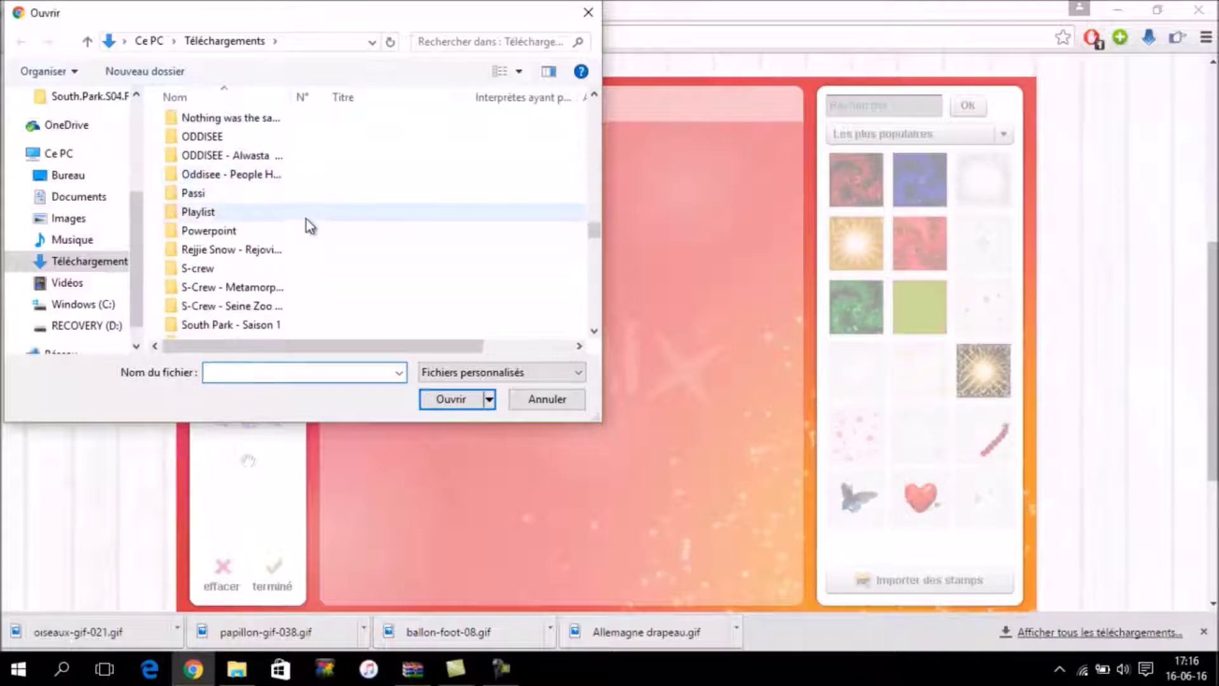
pyautogui.doubleClick(306, 234)
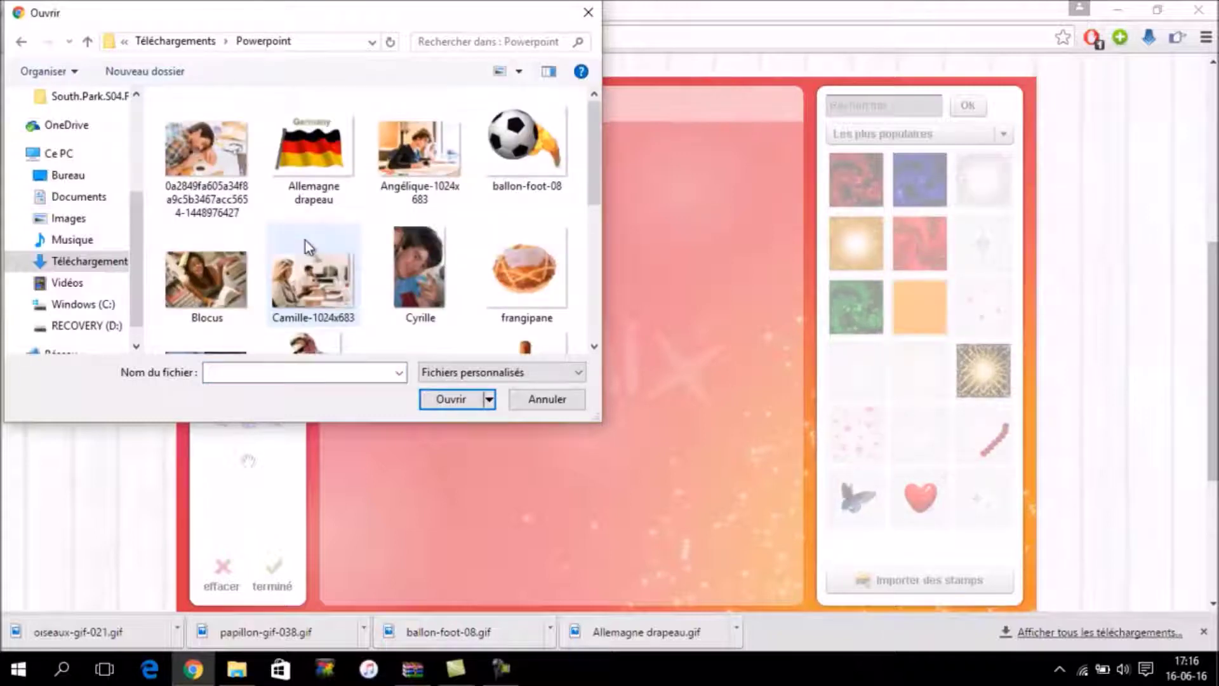
# Load the hqdefault image from the Powerpoint folder as the montage background
pyautogui.scroll(-5, 392, 260)
pyautogui.scroll(5, 390, 257)
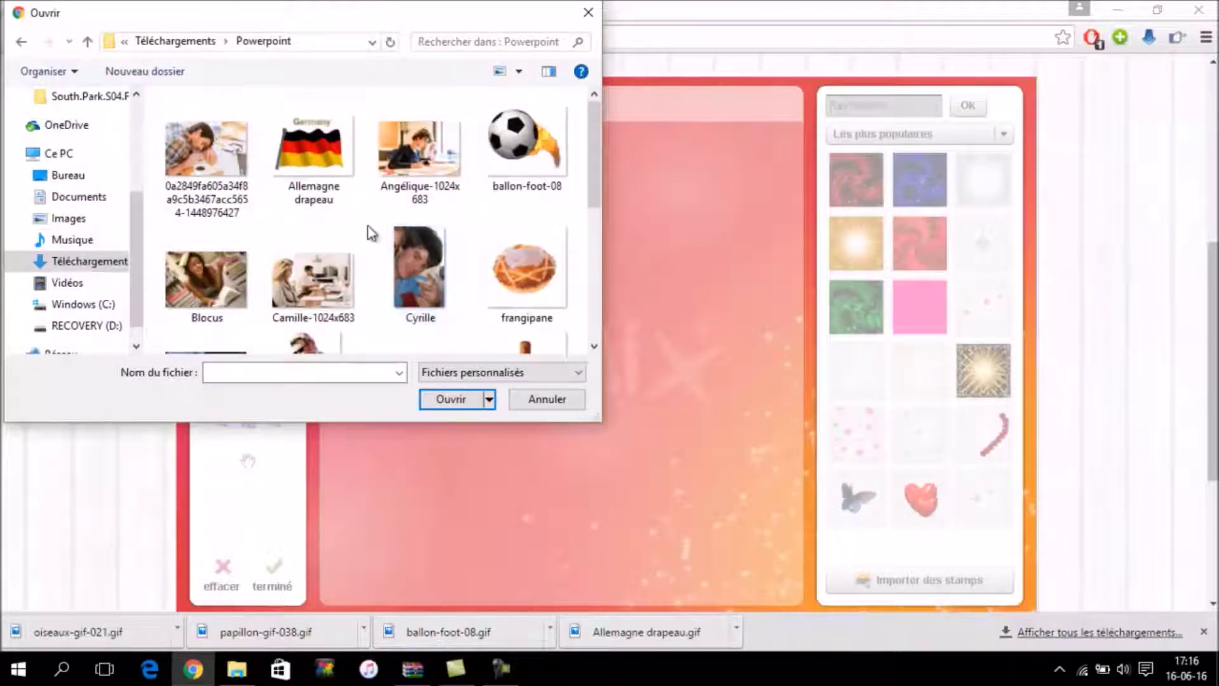
pyautogui.scroll(-5, 462, 143)
pyautogui.scroll(1, 462, 142)
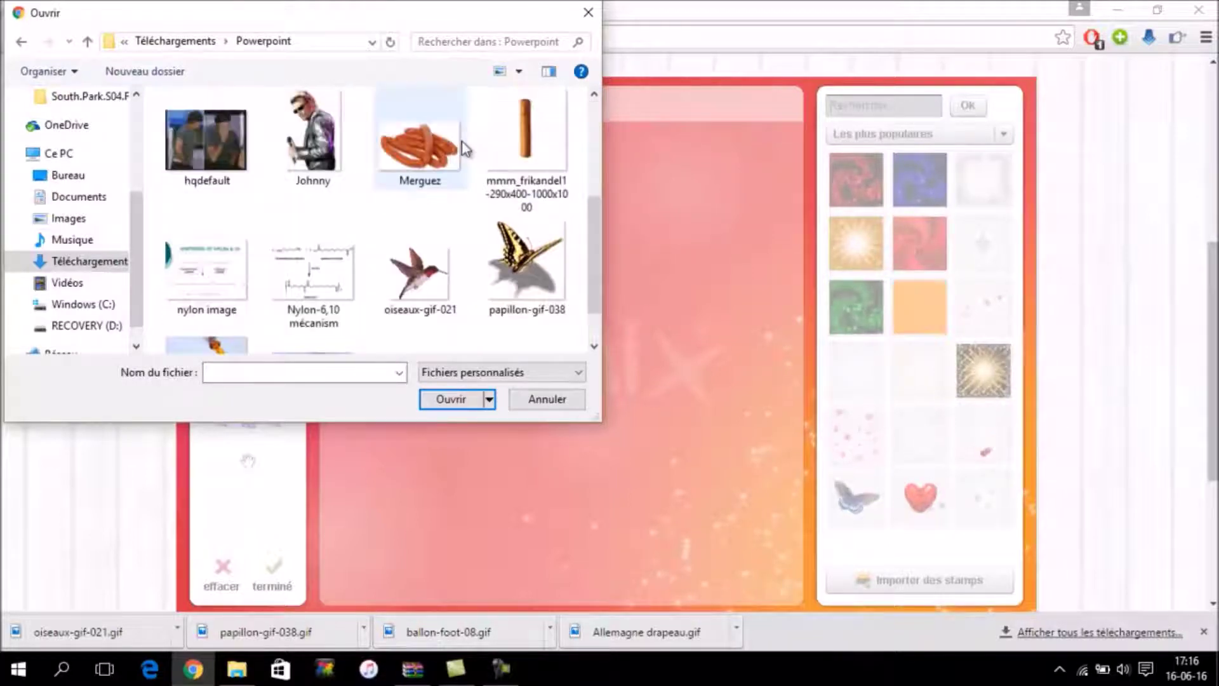
pyautogui.click(200, 112)
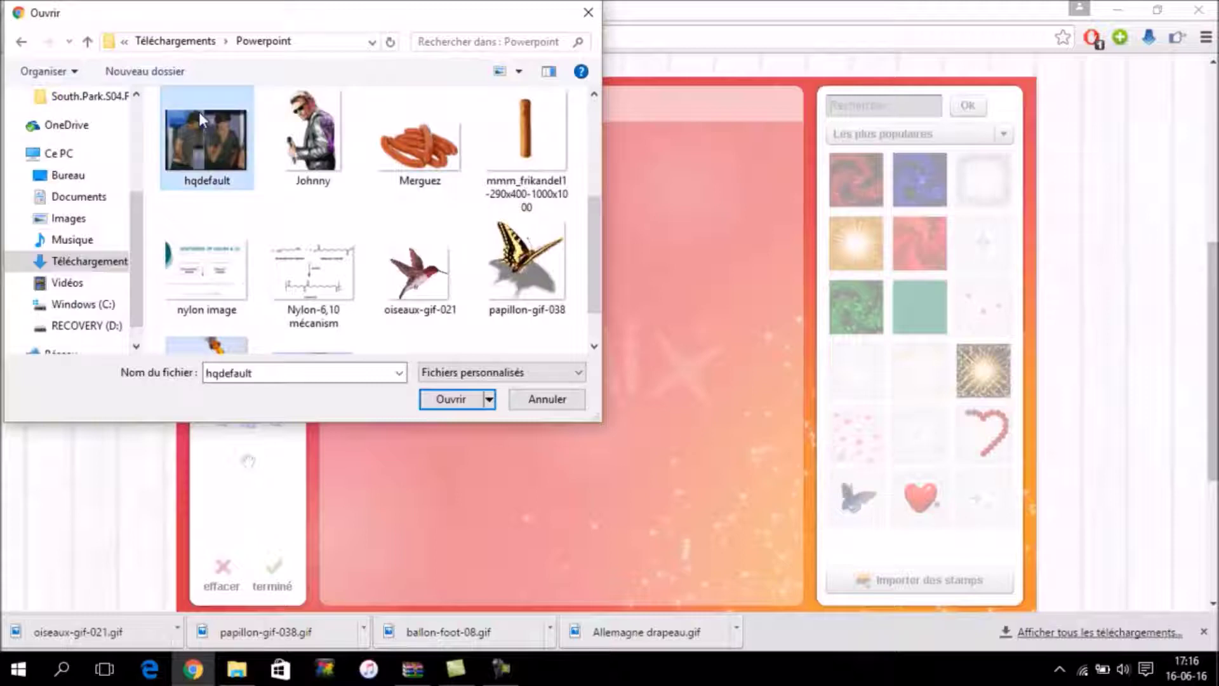
pyautogui.click(452, 399)
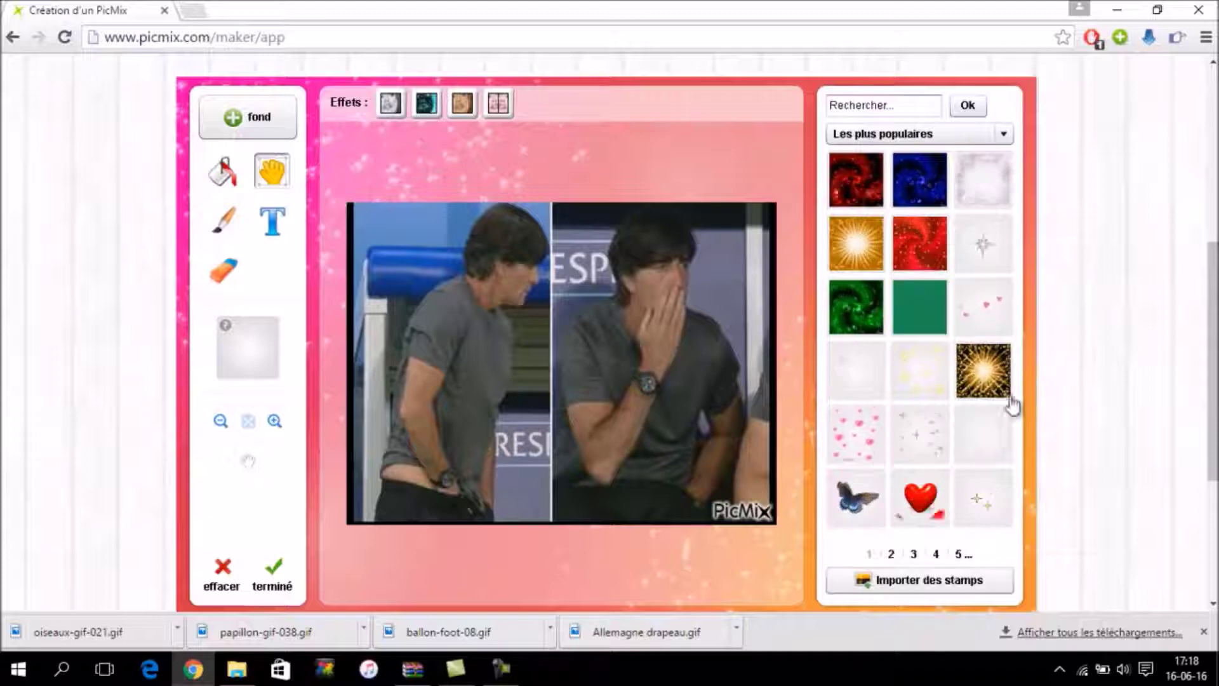
# Start importing stamps and select the Allemagne drapeau and ballon-foot-08 files in the Powerpoint folder
pyautogui.click(885, 589)
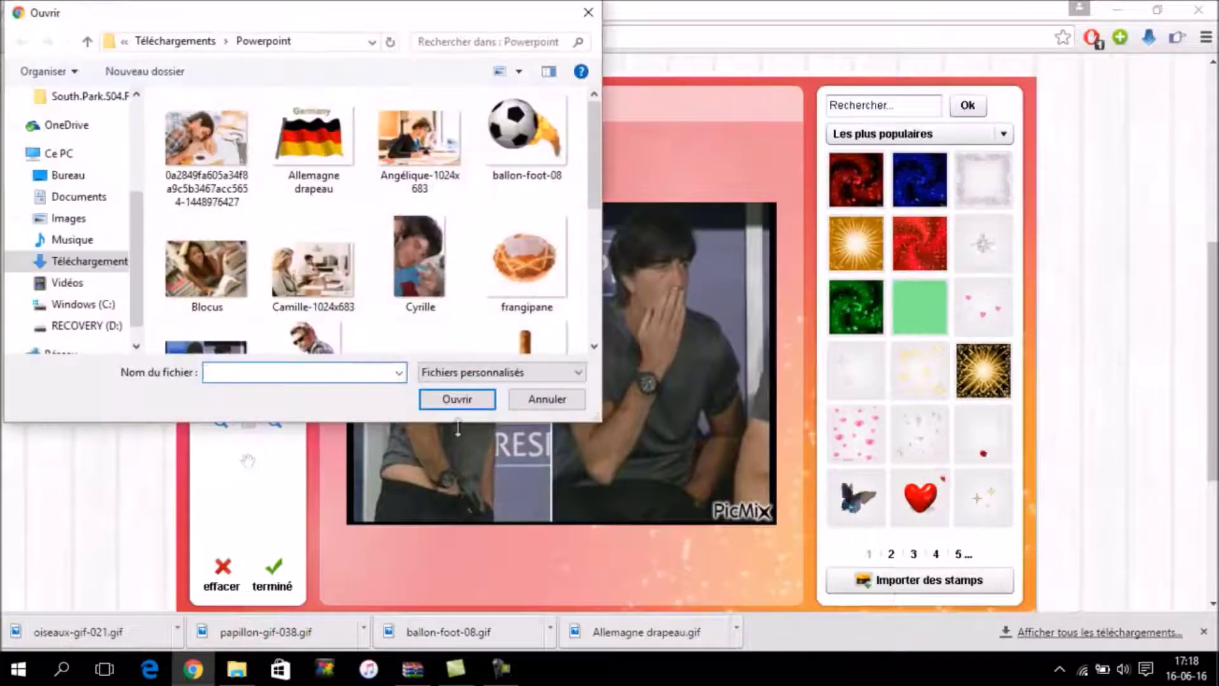
pyautogui.click(312, 147)
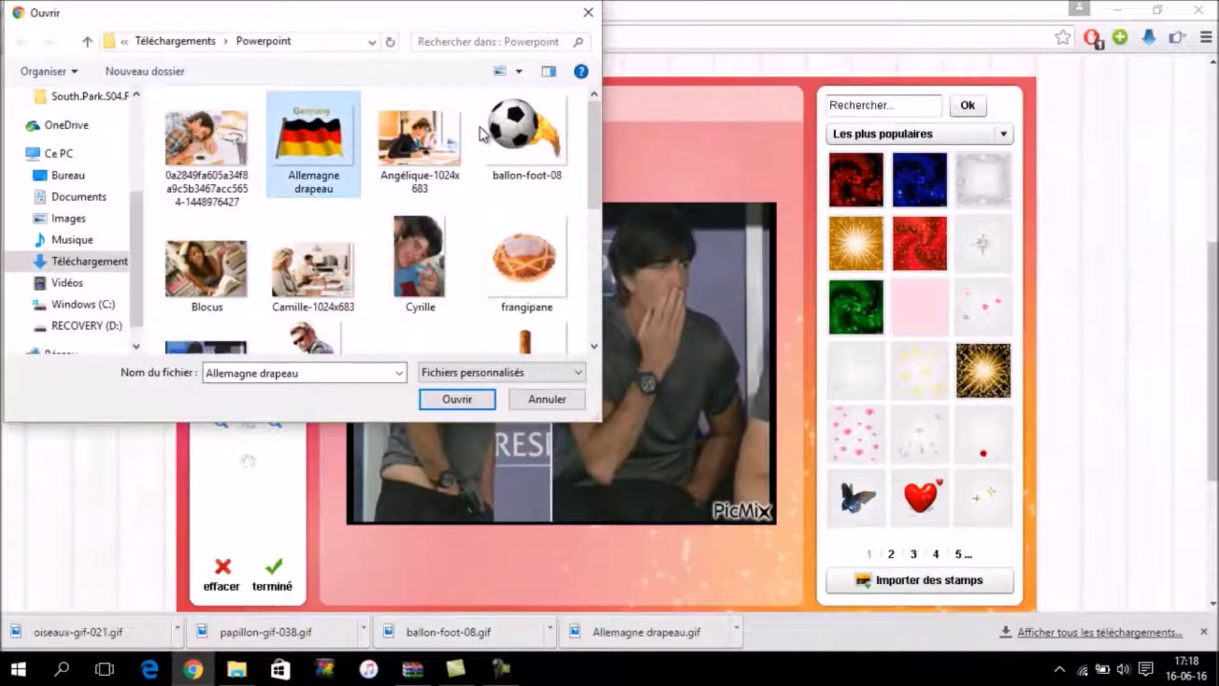
pyautogui.keyDown('ctrl'); pyautogui.click(514, 135); pyautogui.keyUp('ctrl')
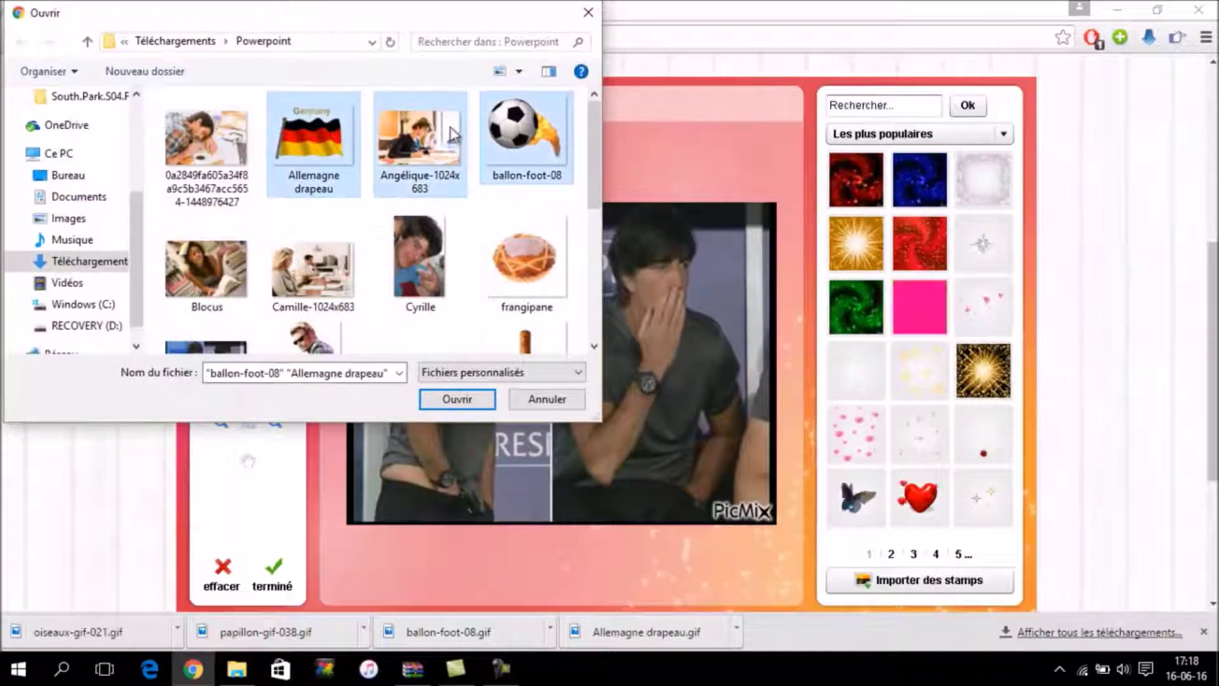
pyautogui.click(448, 131)
pyautogui.click(484, 132)
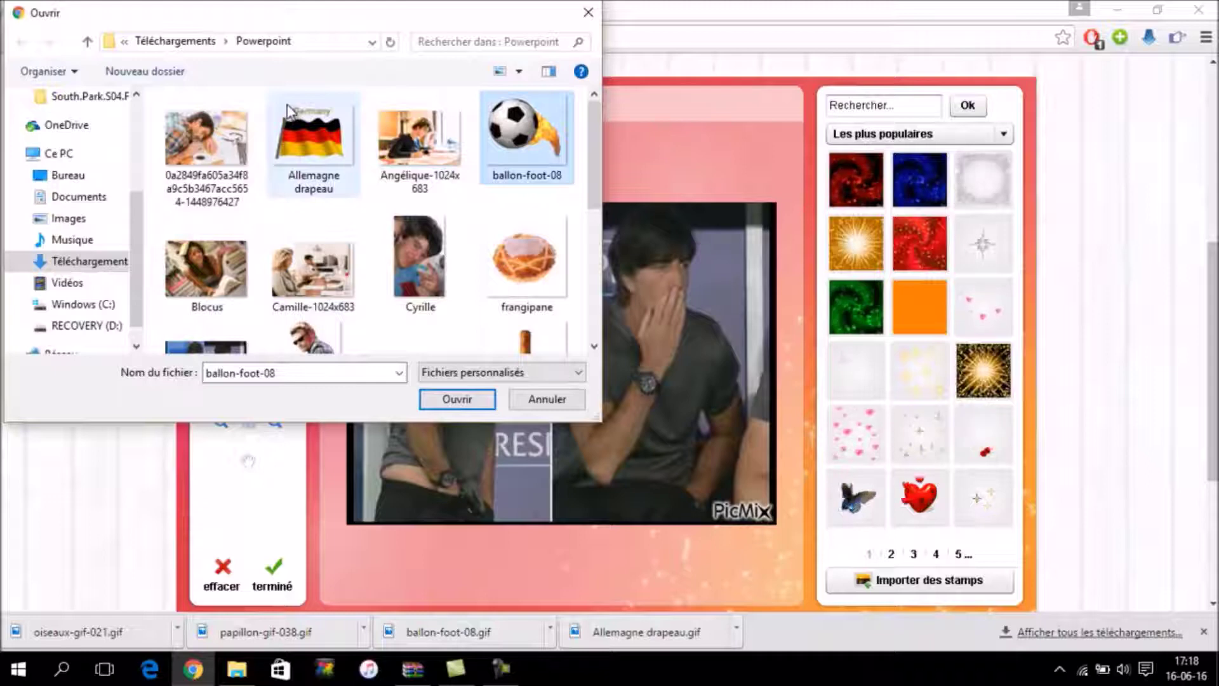
pyautogui.keyDown('ctrl'); pyautogui.click(336, 141); pyautogui.keyUp('ctrl')
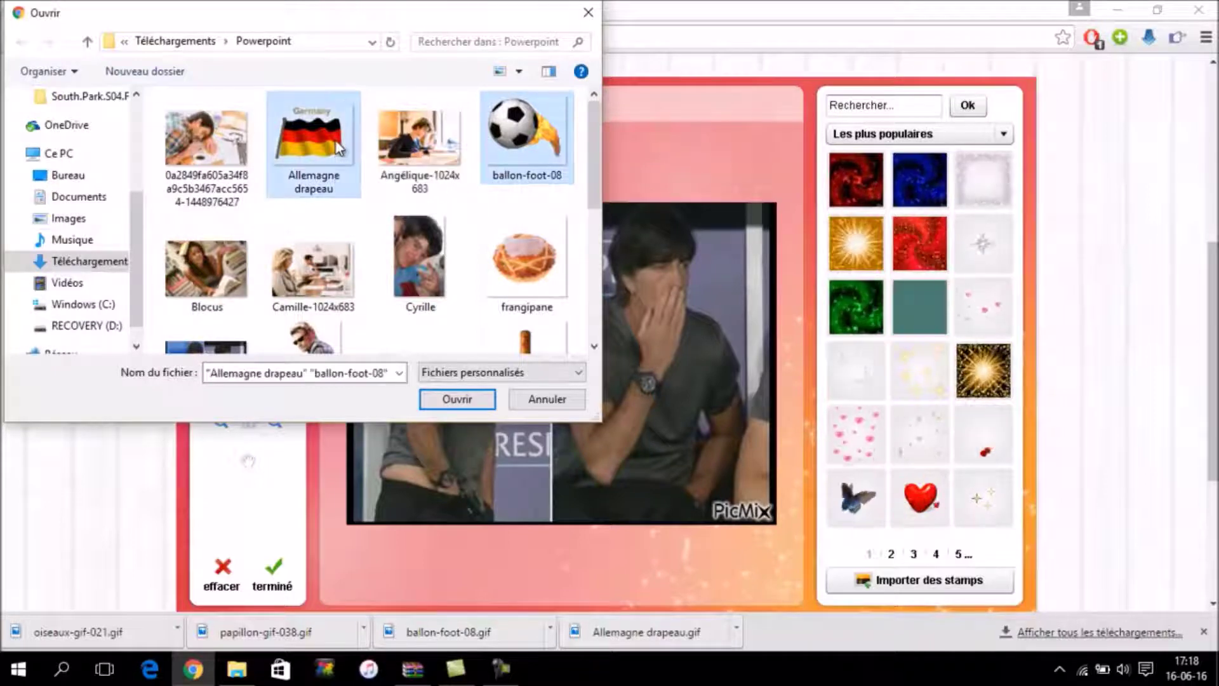
# Add the Johnny, papillon-gif-038 and oiseaux-gif-021 files to the selection and import all five as stamps
pyautogui.scroll(-5, 337, 141)
pyautogui.scroll(1, 336, 140)
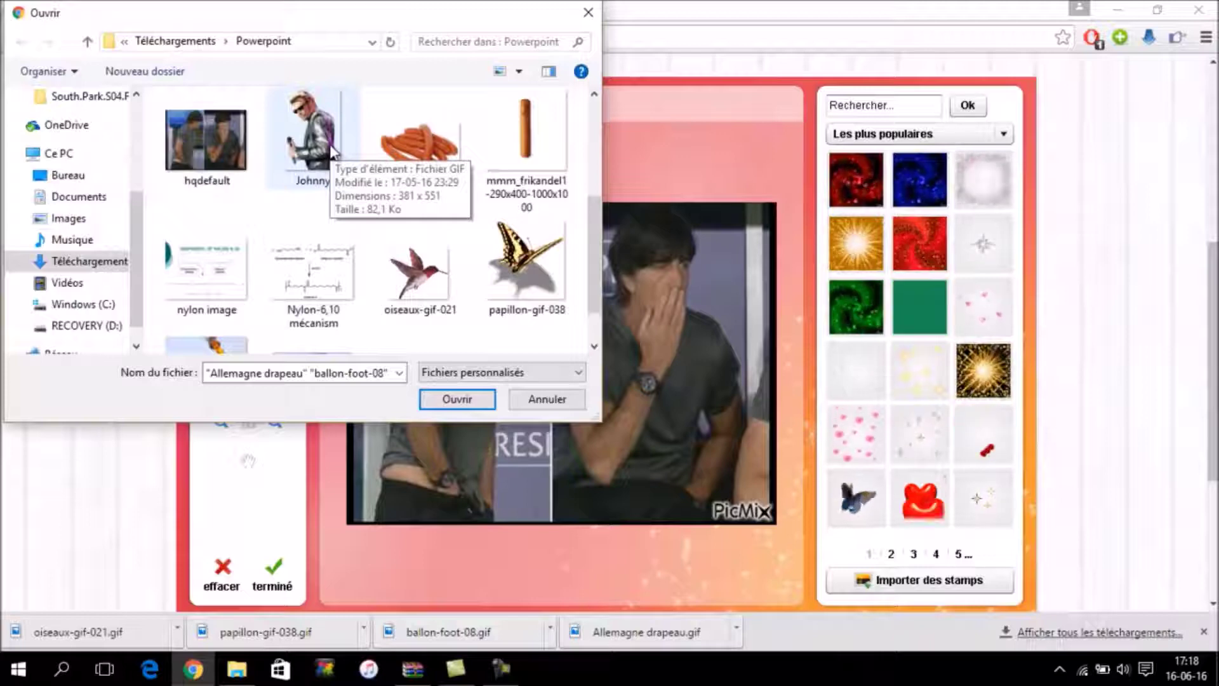
pyautogui.keyDown('ctrl'); pyautogui.click(331, 151); pyautogui.keyUp('ctrl')
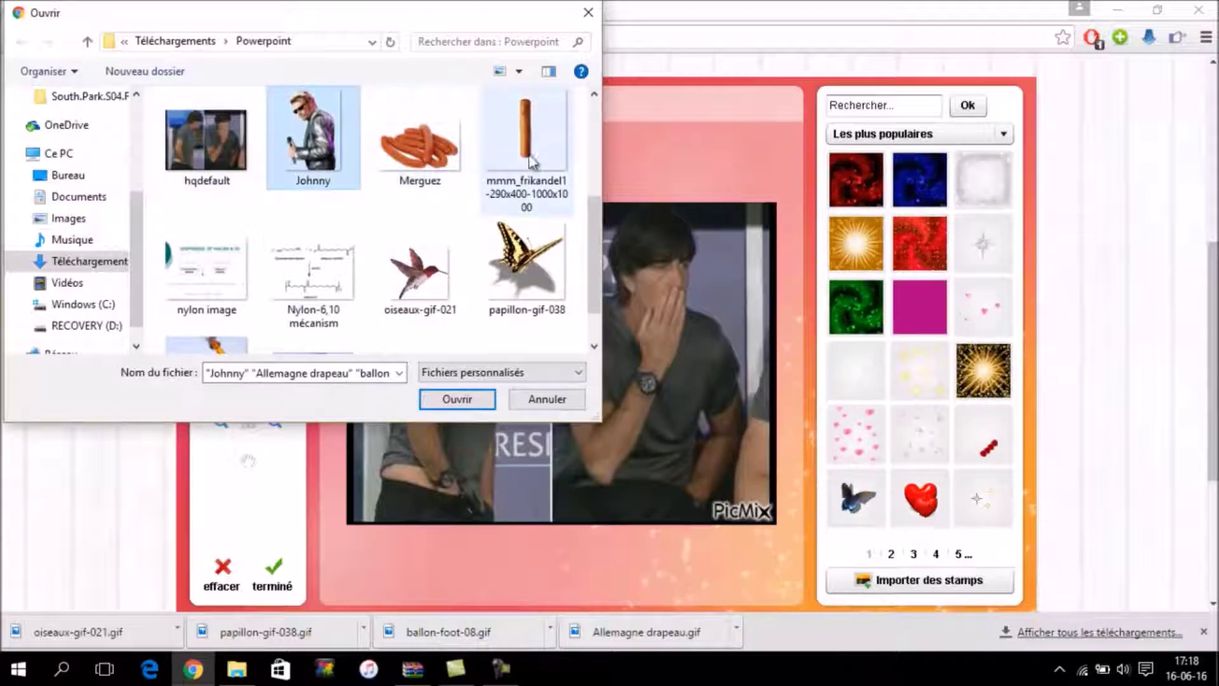
pyautogui.keyDown('ctrl'); pyautogui.click(509, 260); pyautogui.keyUp('ctrl')
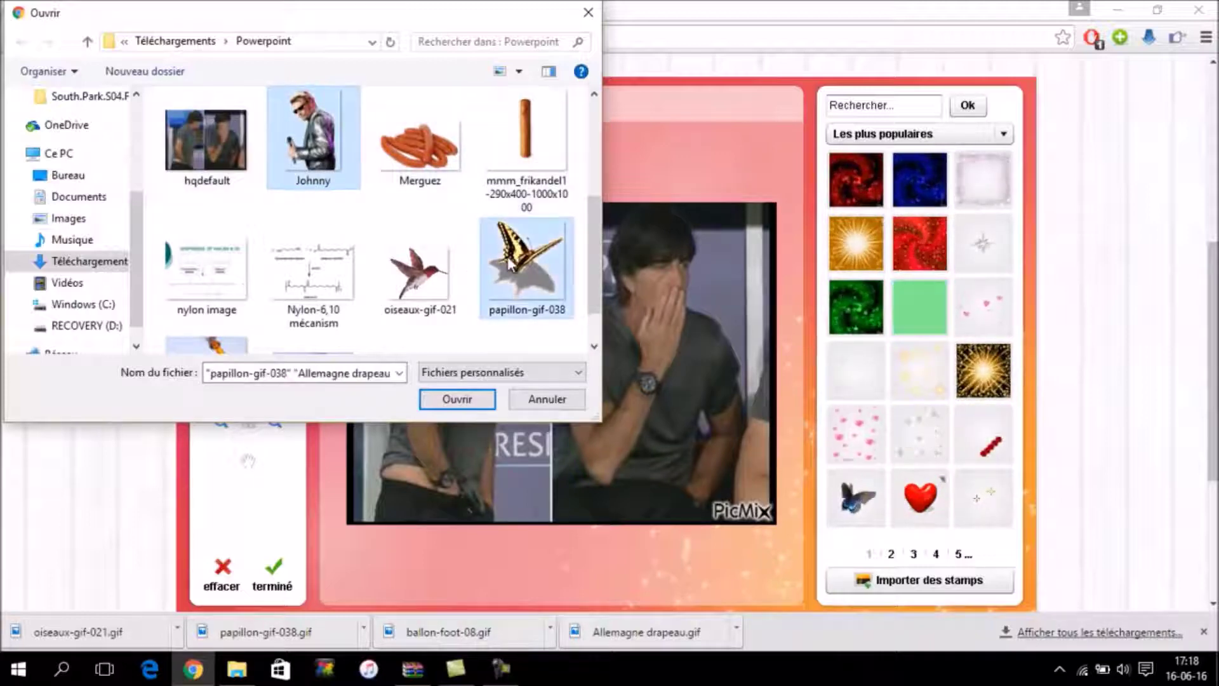
pyautogui.keyDown('ctrl'); pyautogui.click(416, 273); pyautogui.keyUp('ctrl')
pyautogui.scroll(-1, 434, 282)
pyautogui.scroll(2, 434, 283)
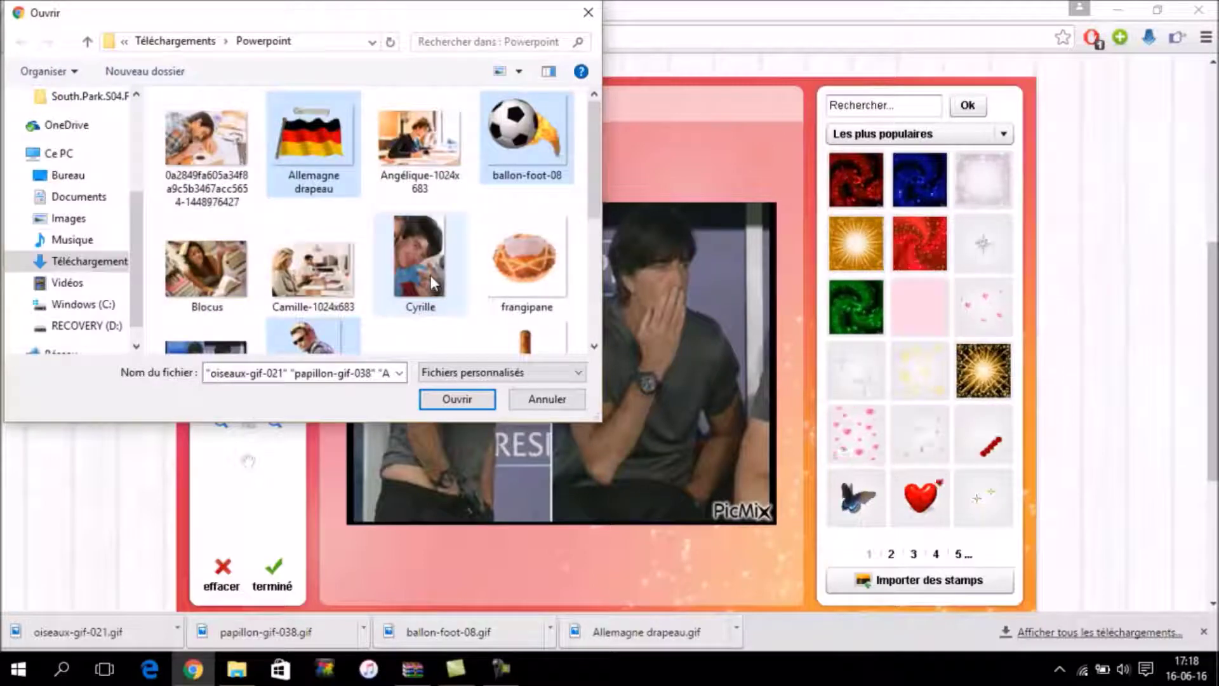
pyautogui.click(456, 400)
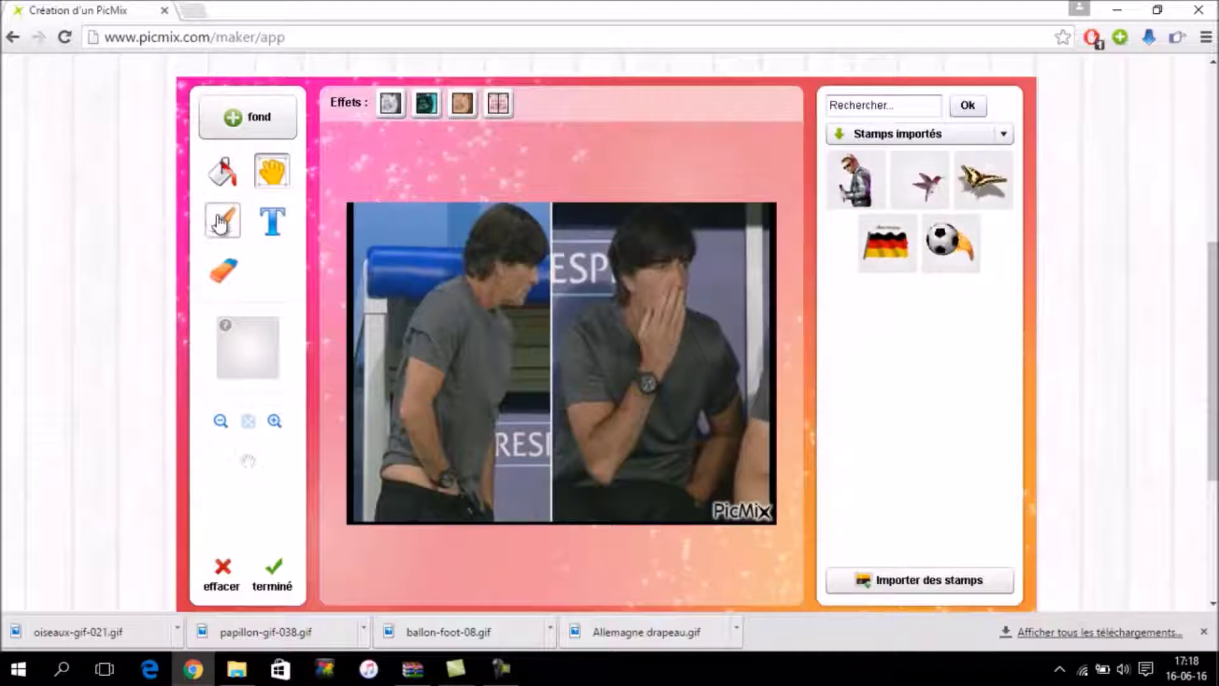
# Activate the paint bucket fill tool and switch the stamp list to Les plus populaires
pyautogui.click(223, 181)
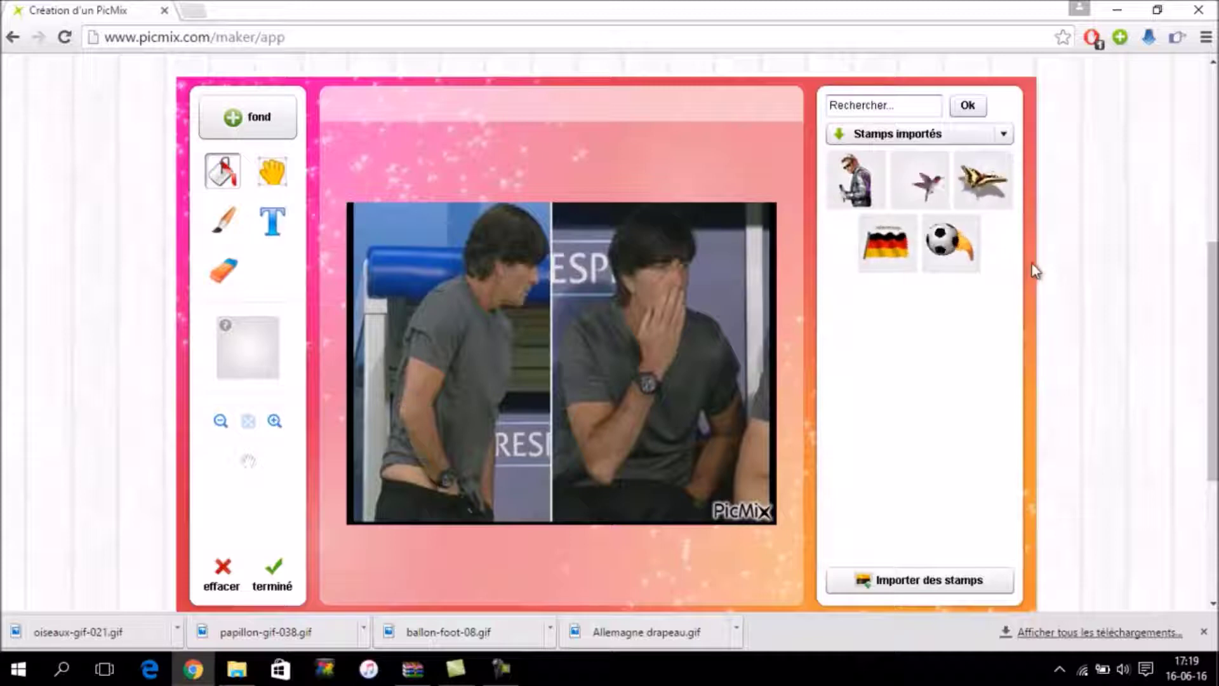
pyautogui.click(961, 132)
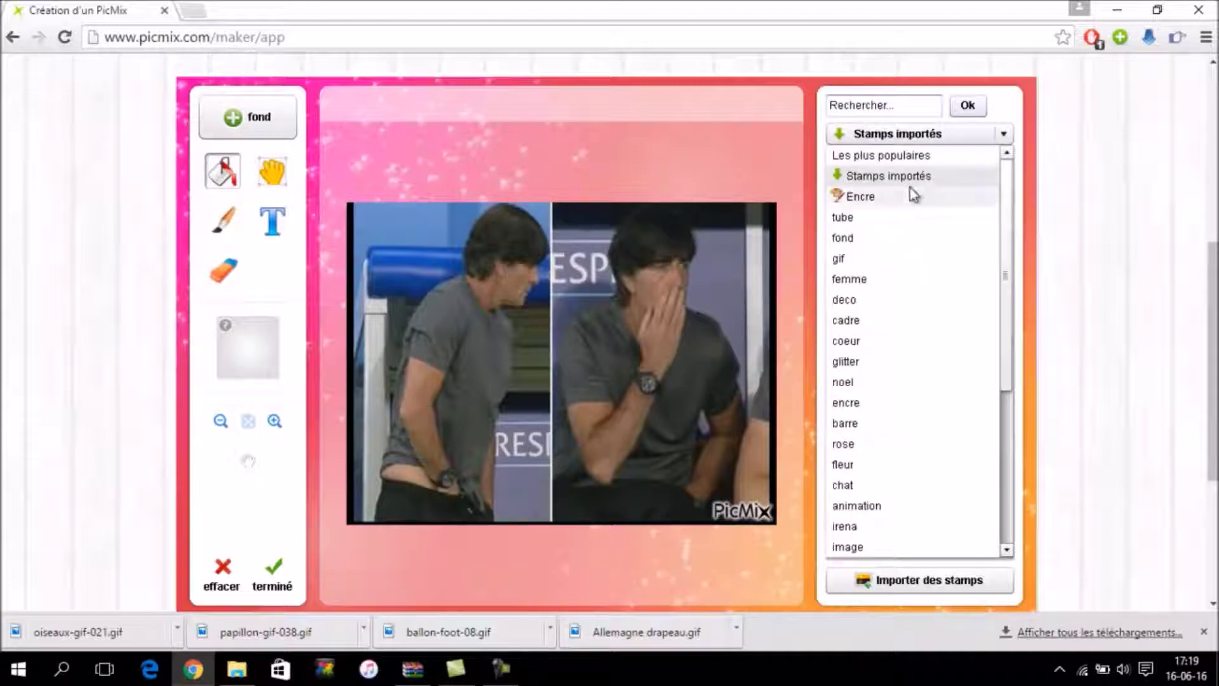
pyautogui.scroll(-2, 875, 413)
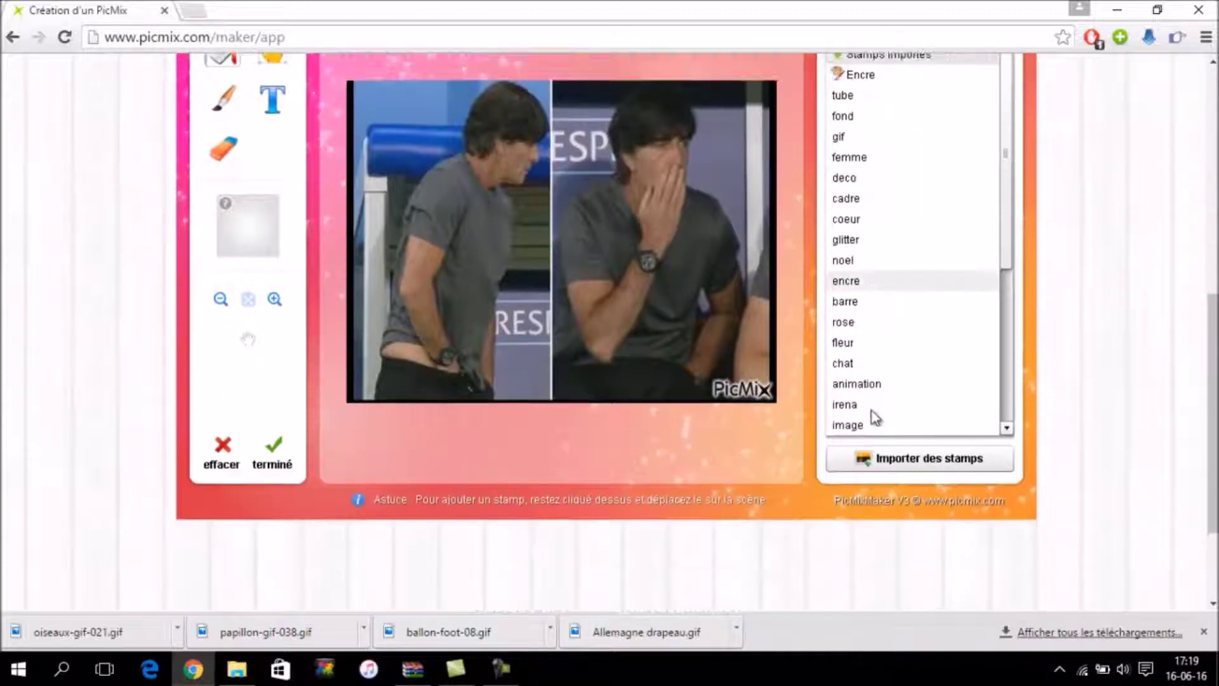
pyautogui.scroll(3, 876, 416)
pyautogui.click(863, 193)
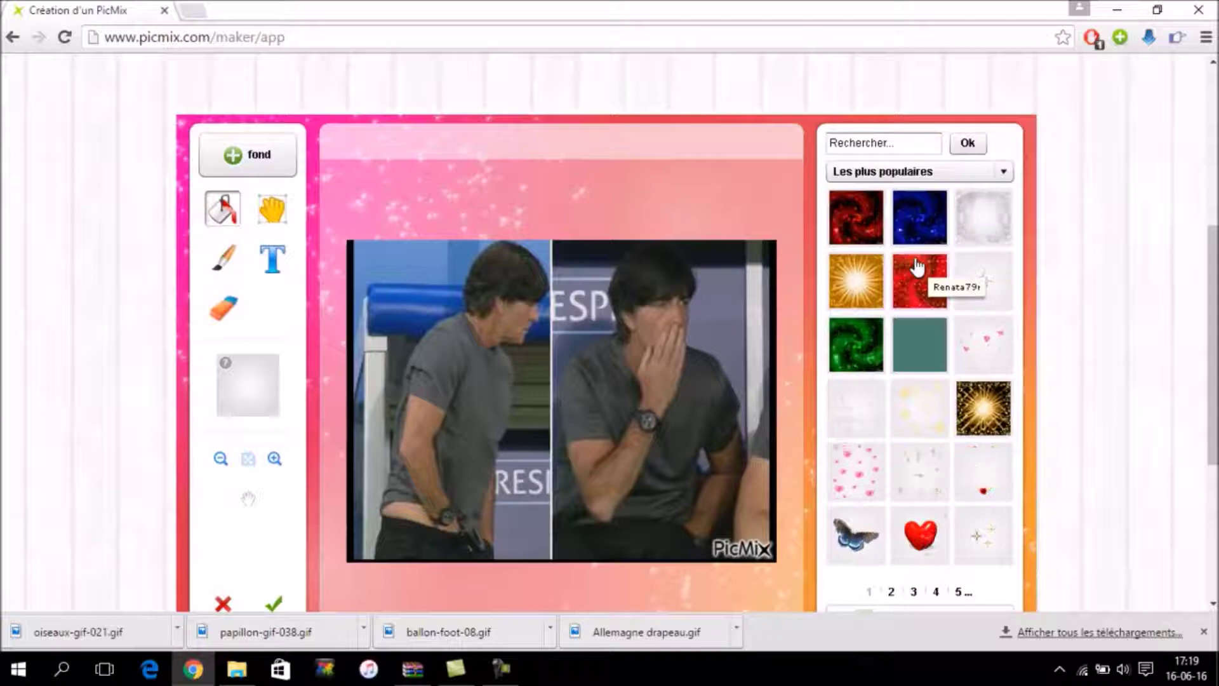
# Browse pages 2 and 3 of the popular stamps and choose the blue starry pattern on page 2
pyautogui.click(892, 592)
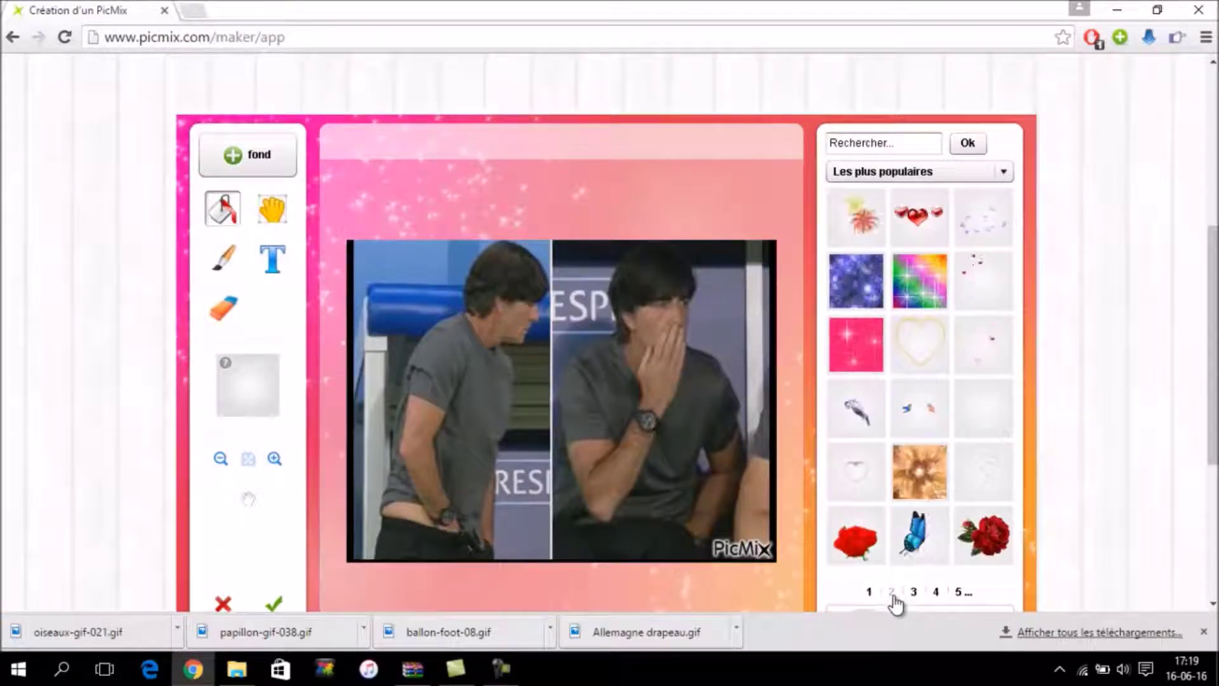
pyautogui.click(917, 596)
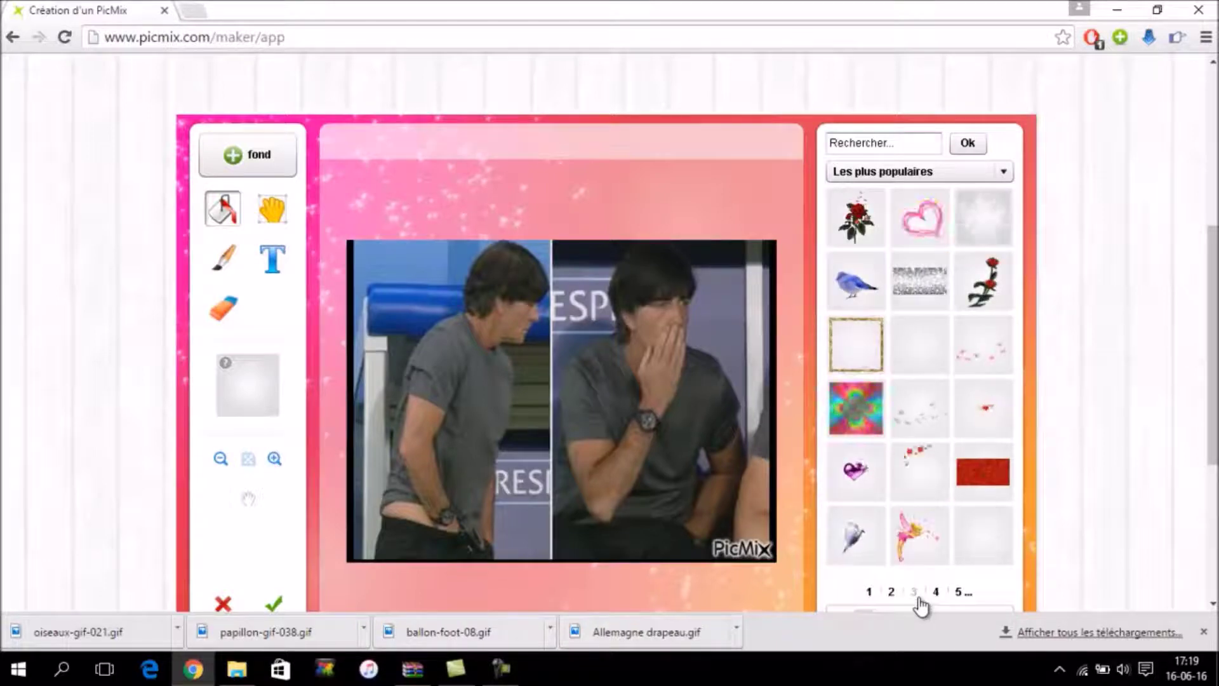
pyautogui.click(893, 596)
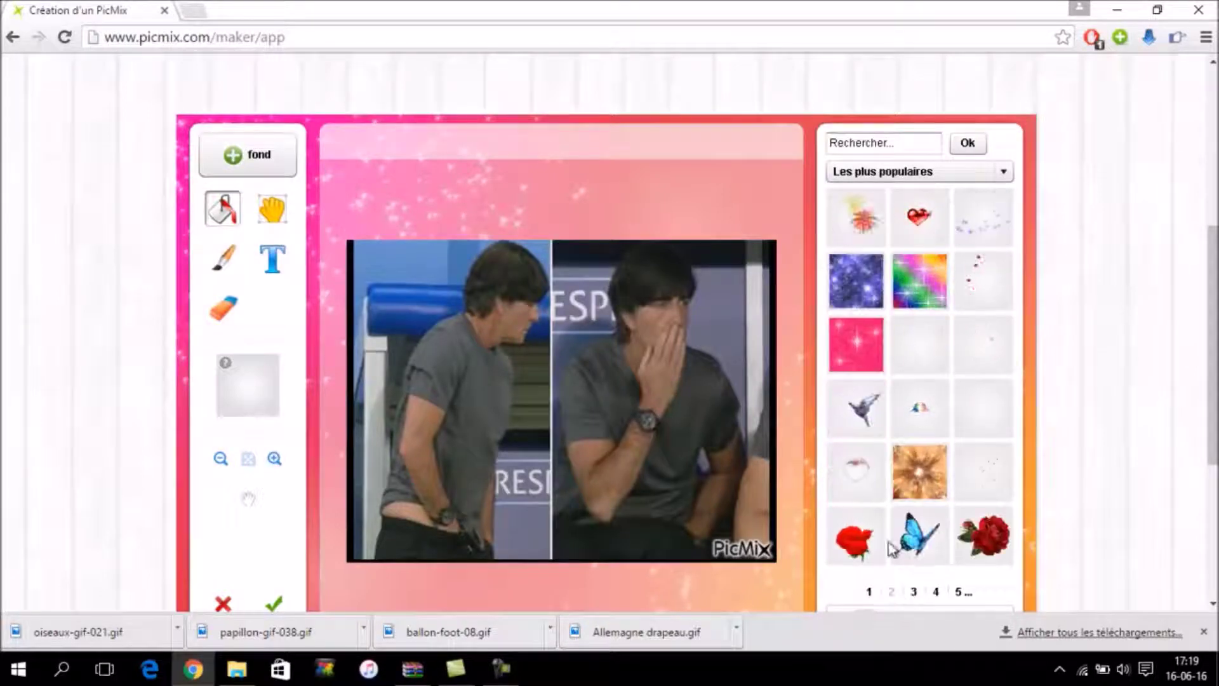
pyautogui.click(857, 307)
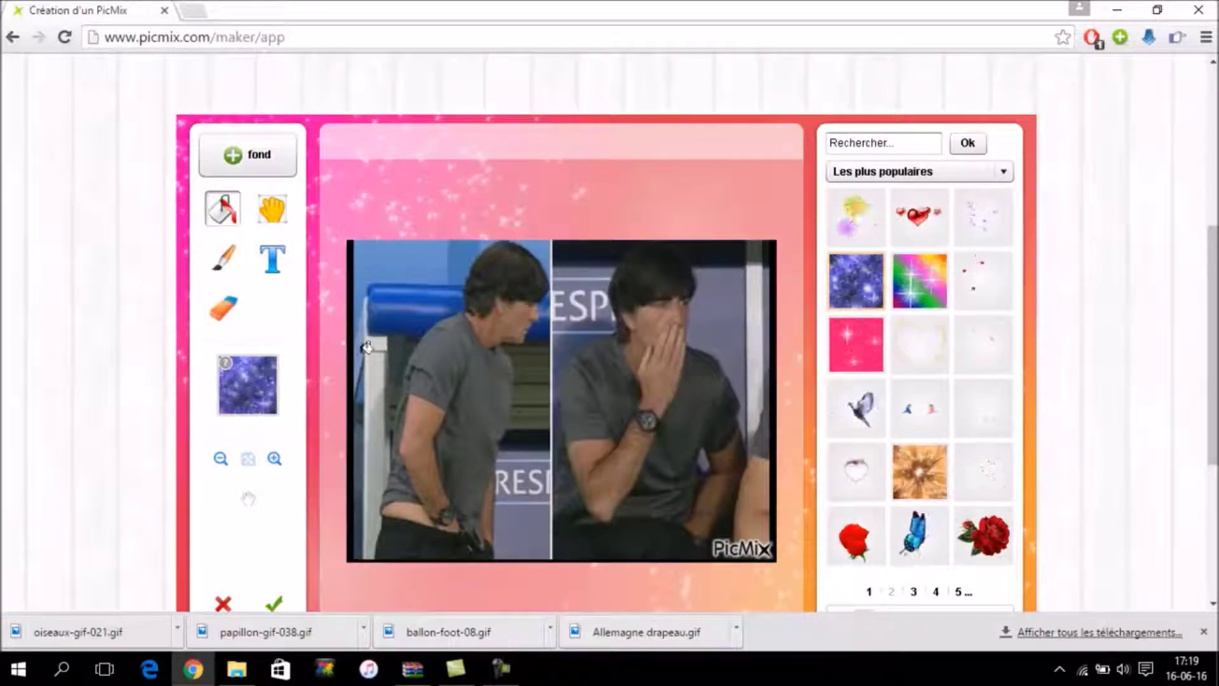
# Try filling both halves of the photo with the blue starry pattern, and erase the fill with a large eraser
pyautogui.click(223, 211)
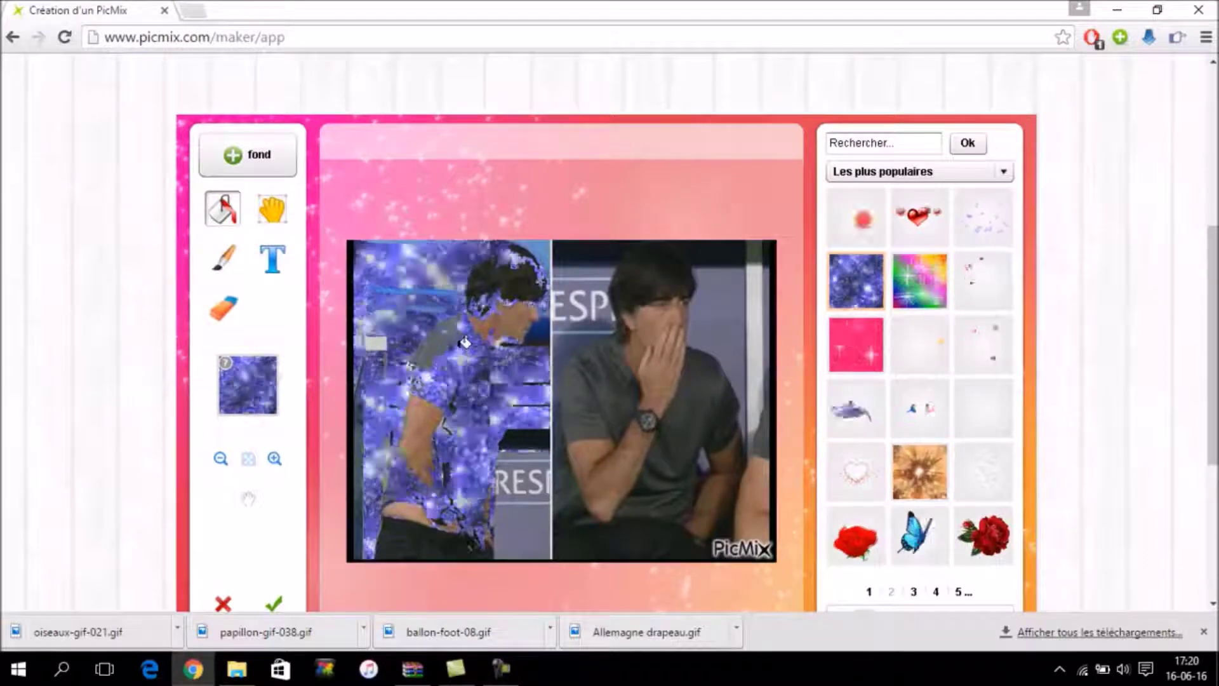
pyautogui.click(599, 322)
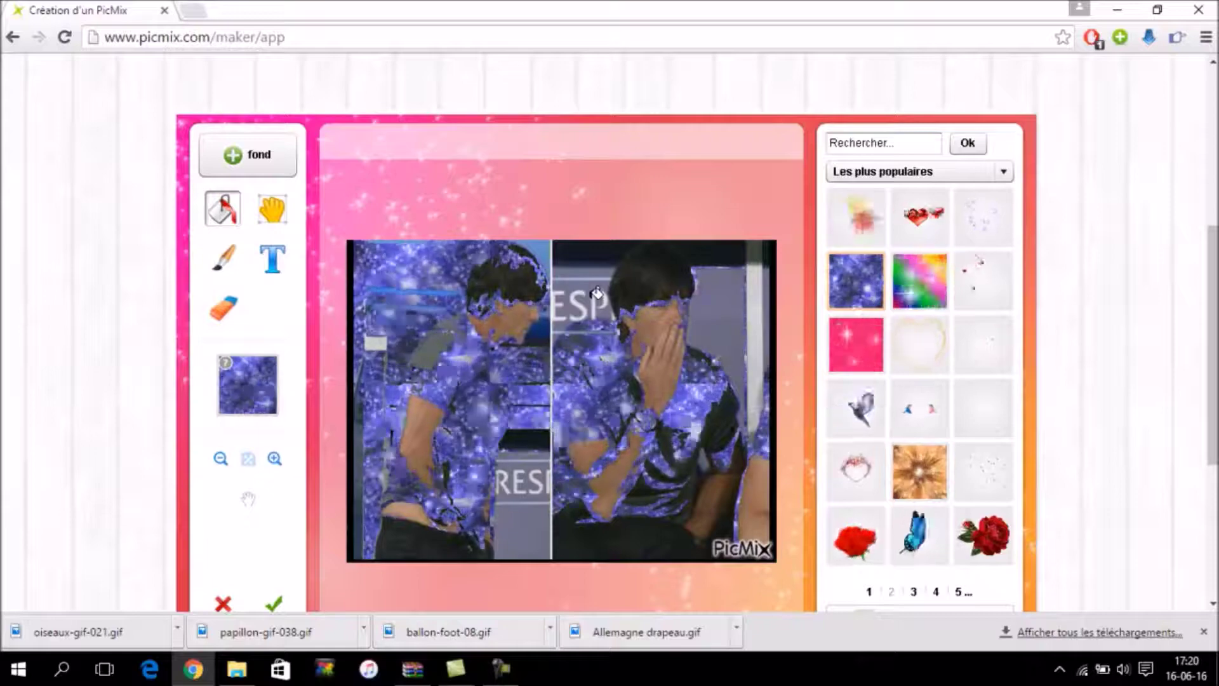
pyautogui.click(224, 307)
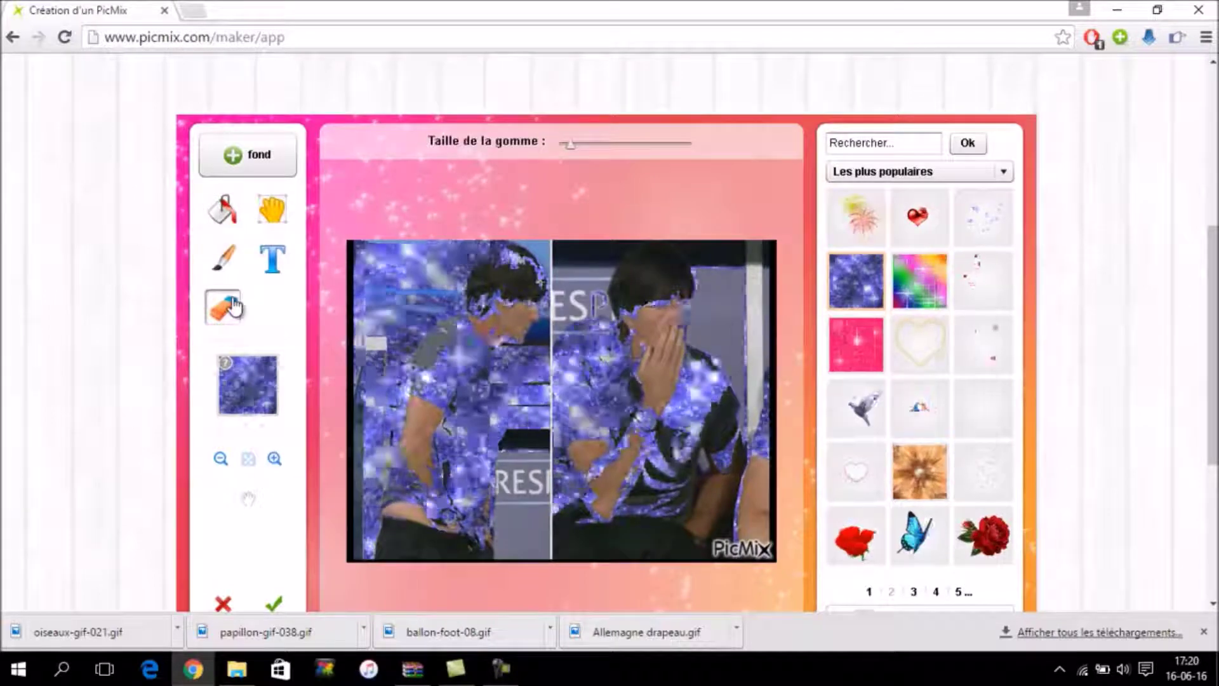
pyautogui.click(682, 143)
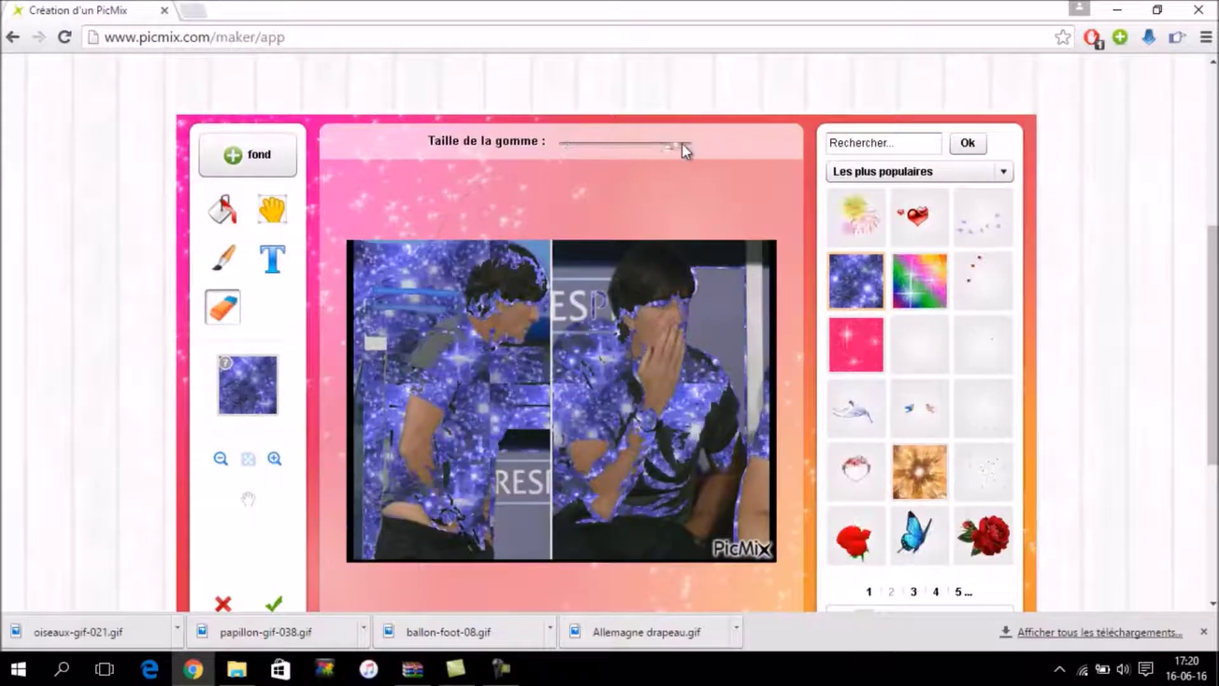
pyautogui.click(477, 283)
pyautogui.moveTo(476, 283)
pyautogui.mouseDown()
pyautogui.moveTo(445, 369)
pyautogui.moveTo(401, 289)
pyautogui.moveTo(445, 444)
pyautogui.moveTo(603, 412)
pyautogui.moveTo(666, 330)
pyautogui.moveTo(719, 314)
pyautogui.moveTo(711, 406)
pyautogui.moveTo(597, 457)
pyautogui.moveTo(724, 432)
pyautogui.mouseUp()
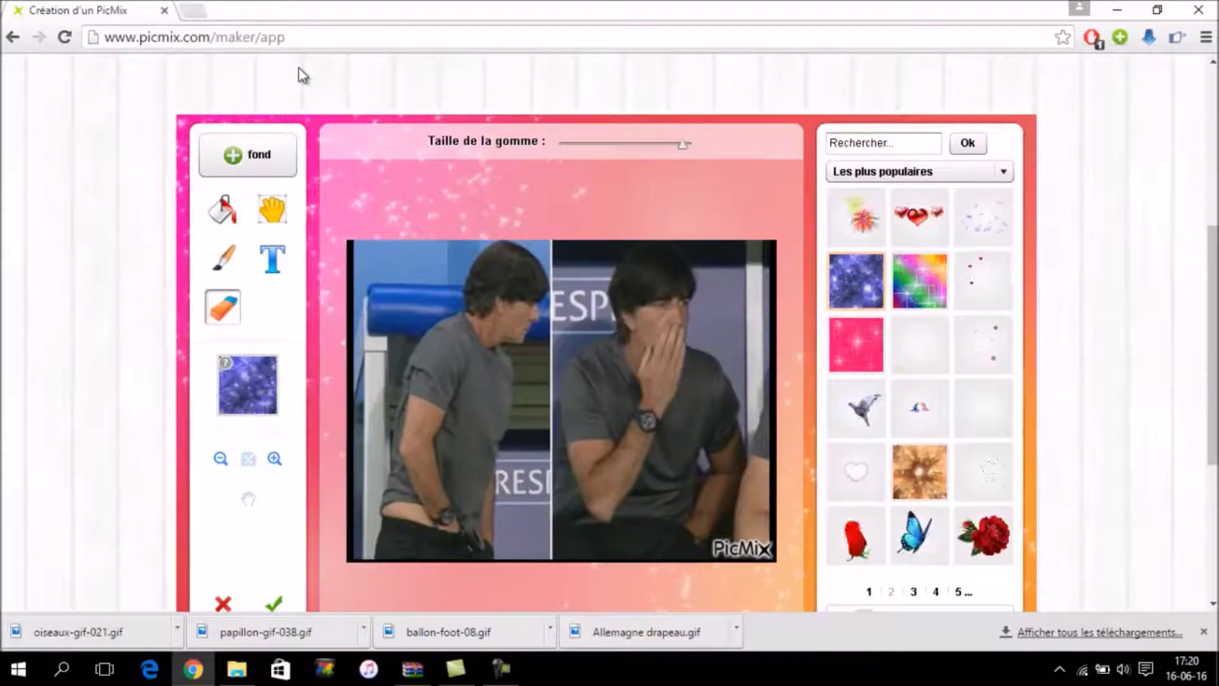
# Paint the entire background around both figures with the blue starry pattern using the brush, reducing its size to the minimum for fine areas
pyautogui.click(224, 257)
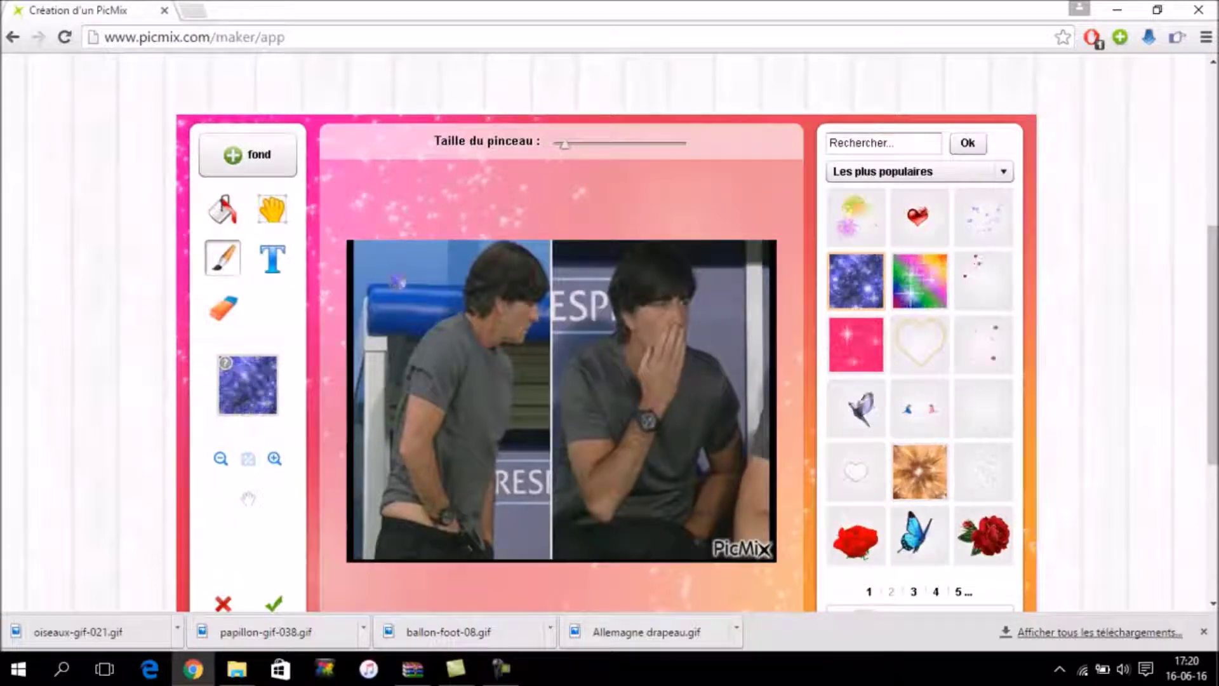
pyautogui.click(379, 267)
pyautogui.moveTo(379, 267)
pyautogui.mouseDown()
pyautogui.moveTo(355, 249)
pyautogui.moveTo(355, 343)
pyautogui.moveTo(342, 262)
pyautogui.moveTo(395, 310)
pyautogui.moveTo(388, 374)
pyautogui.mouseUp()
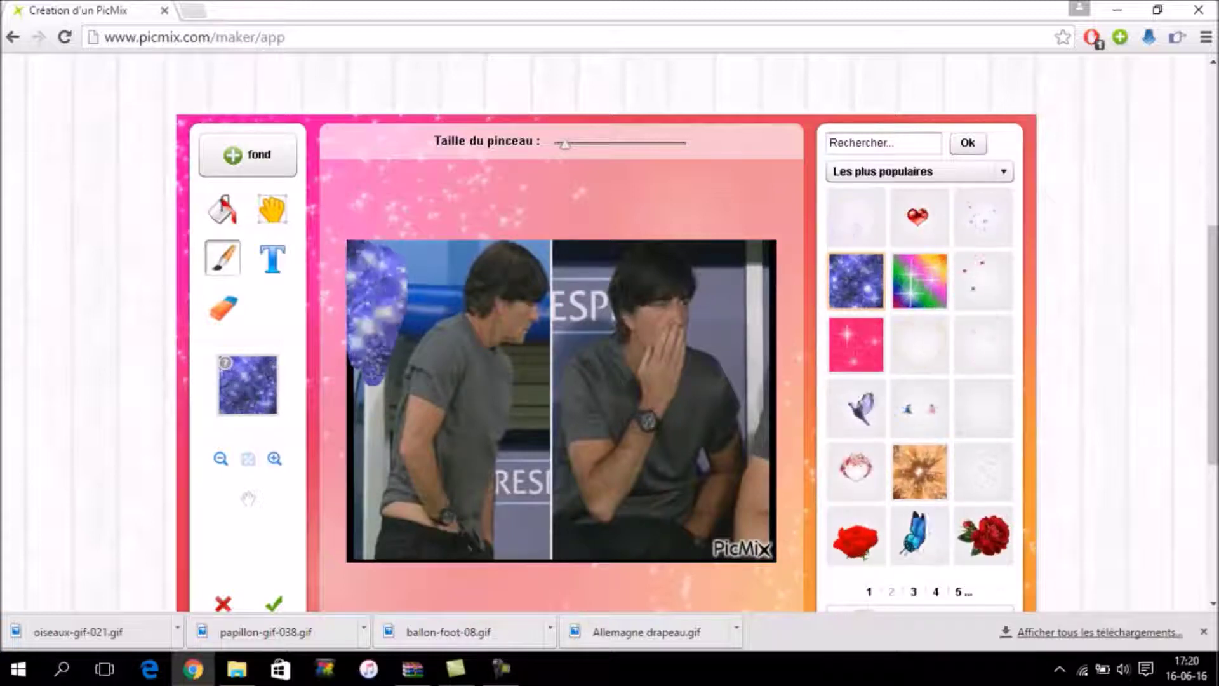
pyautogui.moveTo(349, 359)
pyautogui.mouseDown()
pyautogui.moveTo(359, 468)
pyautogui.moveTo(380, 479)
pyautogui.mouseUp()
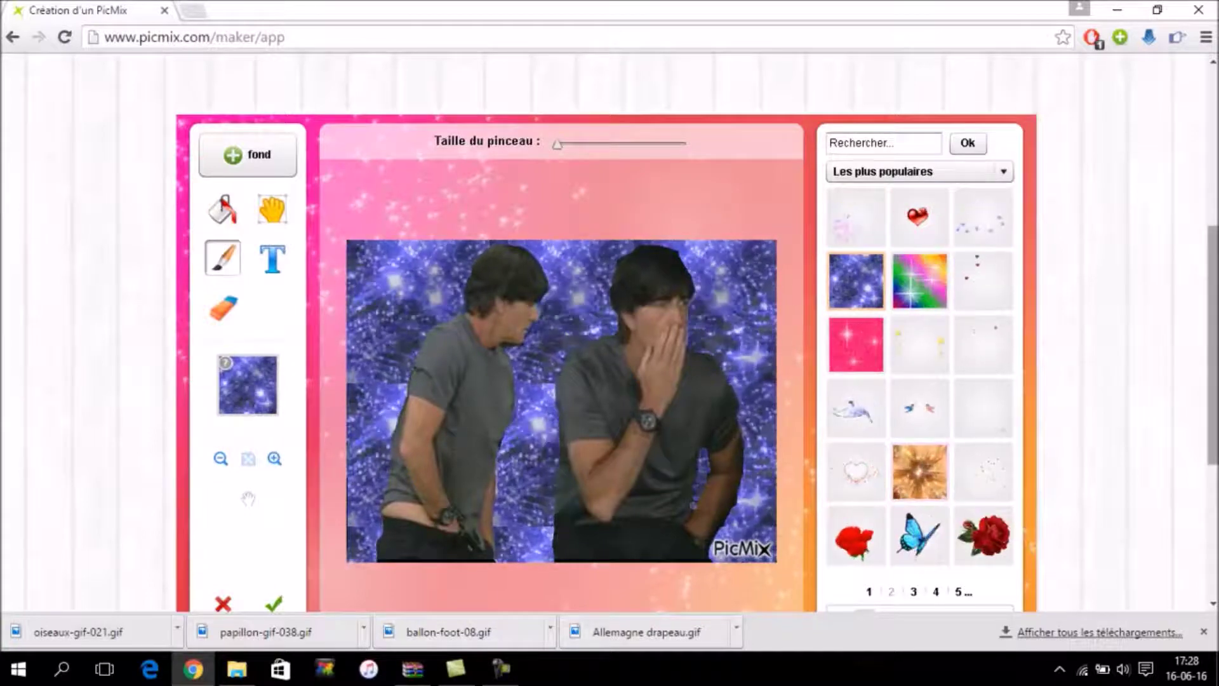
# Switch the stamp list to Stamps importés and place a reduced Johnny stamp in the picture's lower-right corner
pyautogui.scroll(-2, 609, 330)
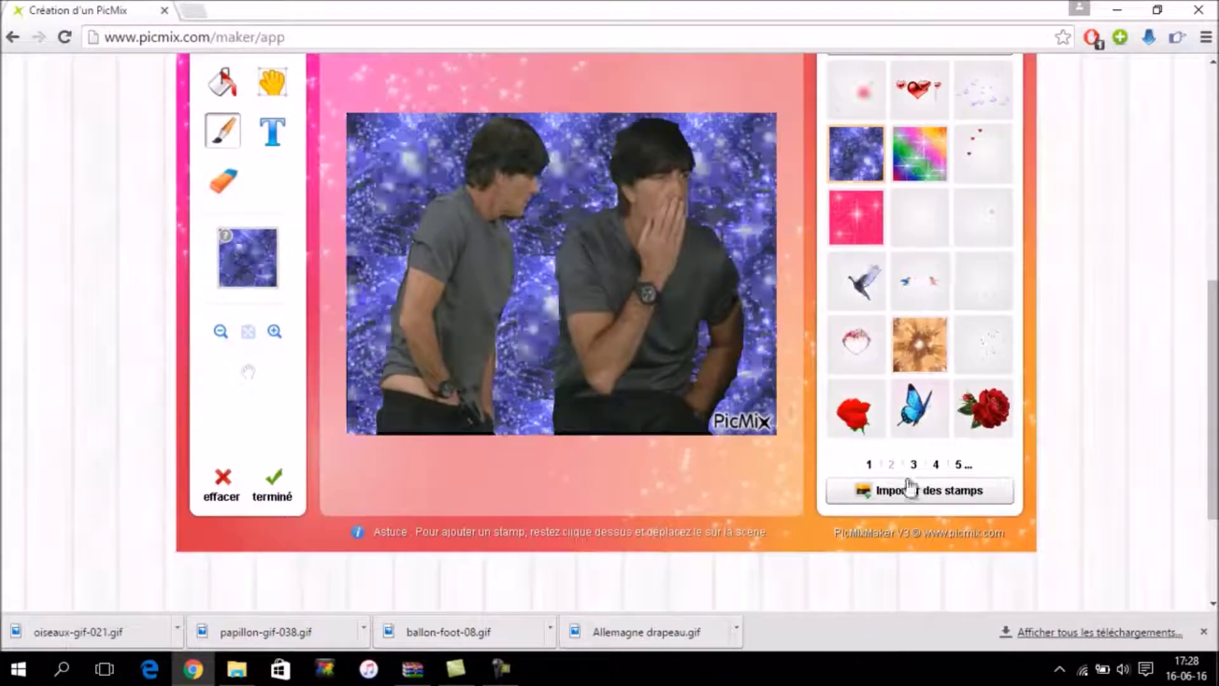
pyautogui.scroll(2, 927, 216)
pyautogui.click(975, 141)
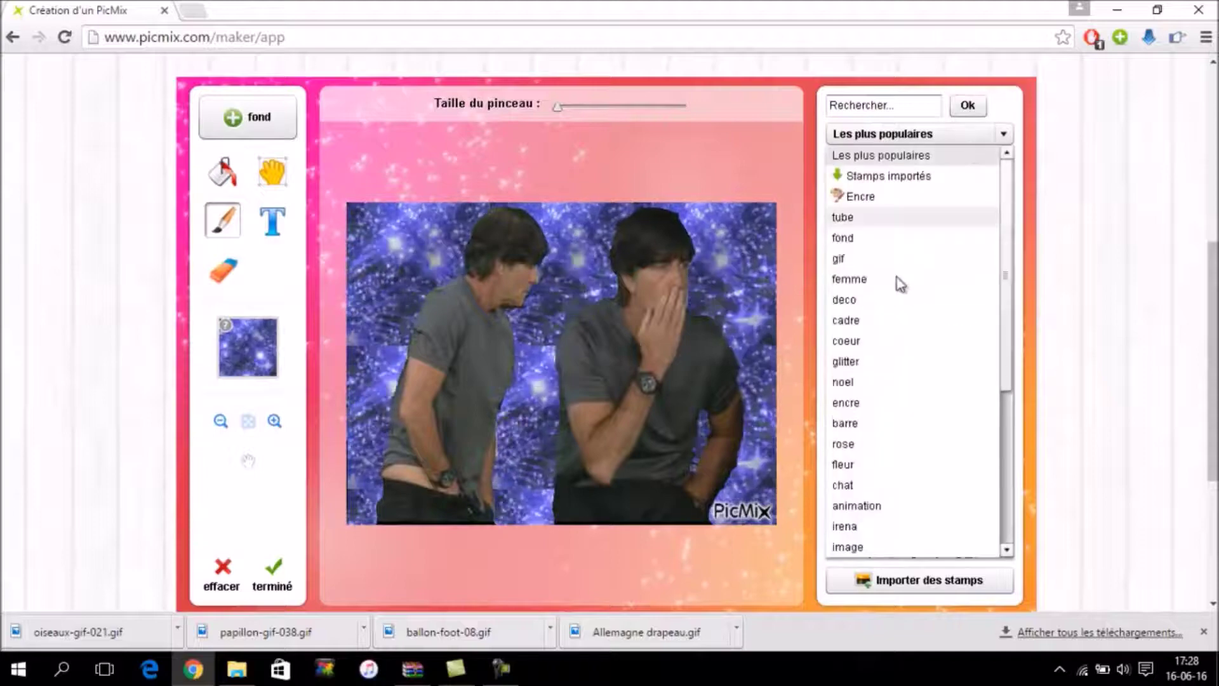
pyautogui.scroll(-3, 879, 196)
pyautogui.scroll(3, 912, 196)
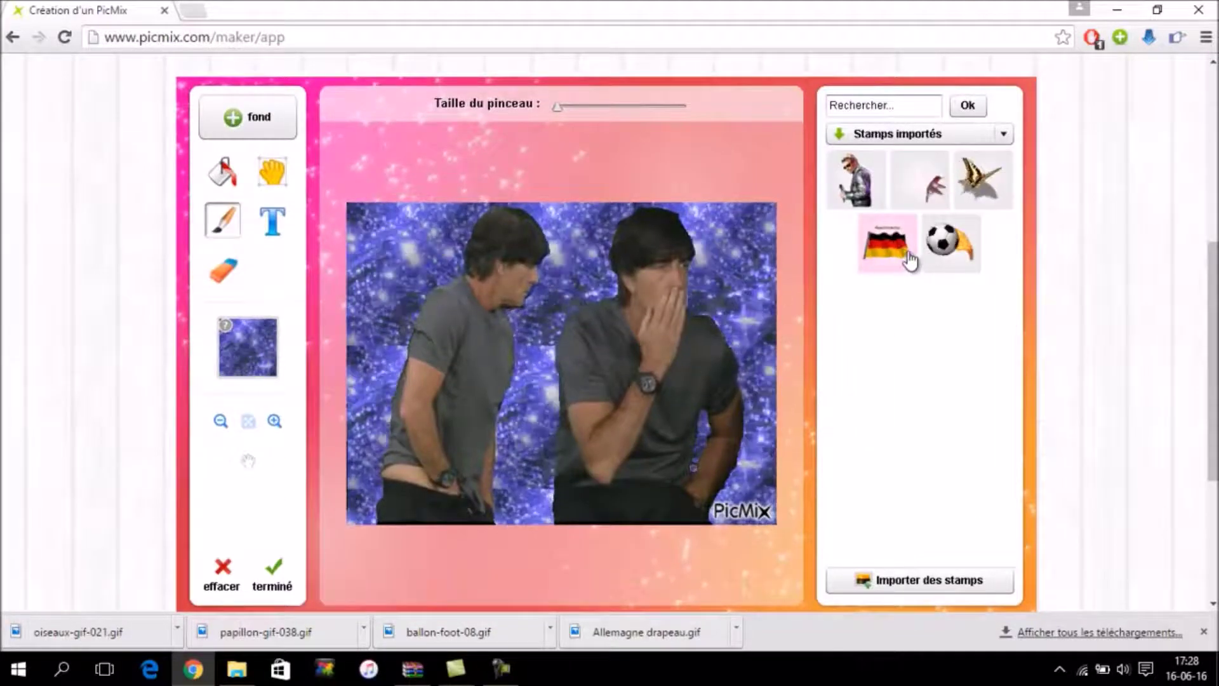
pyautogui.moveTo(749, 271); pyautogui.dragTo(692, 372)
pyautogui.moveTo(802, 525); pyautogui.dragTo(748, 442)
pyautogui.moveTo(706, 374); pyautogui.dragTo(754, 468)
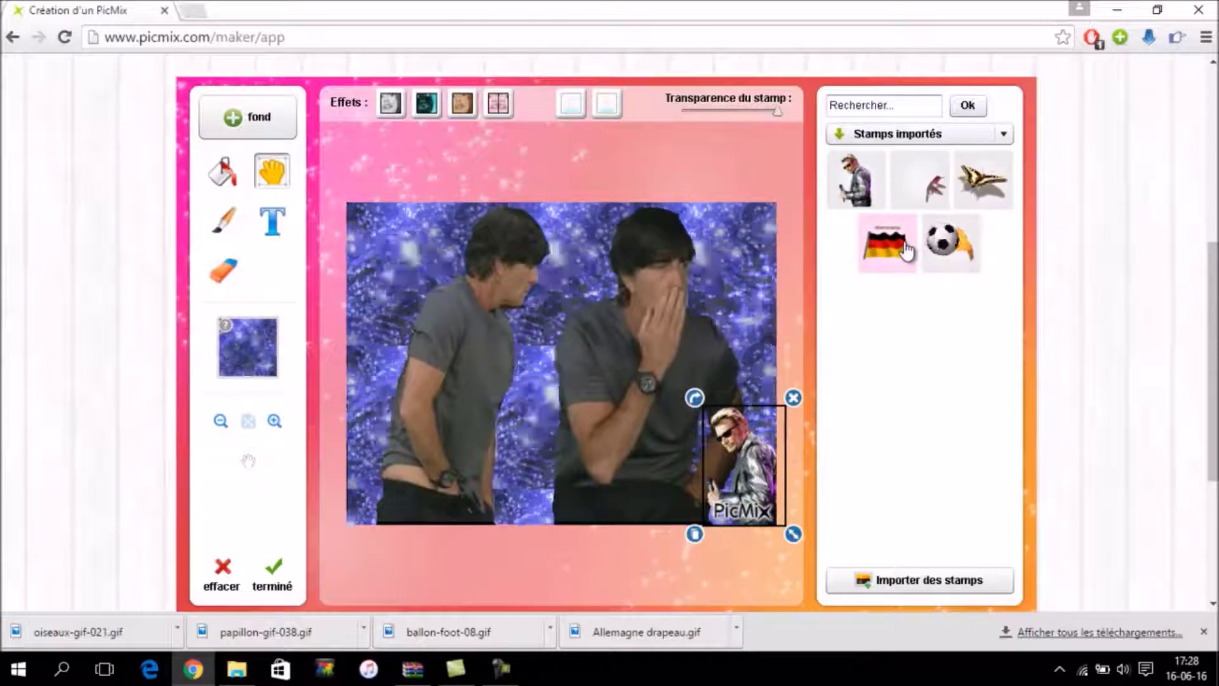
# Place the German flag stamp in the picture's upper-left corner, resized to fit beside the man's head
pyautogui.moveTo(906, 250); pyautogui.dragTo(428, 322)
pyautogui.moveTo(492, 379); pyautogui.dragTo(471, 367)
pyautogui.moveTo(425, 328); pyautogui.dragTo(387, 243)
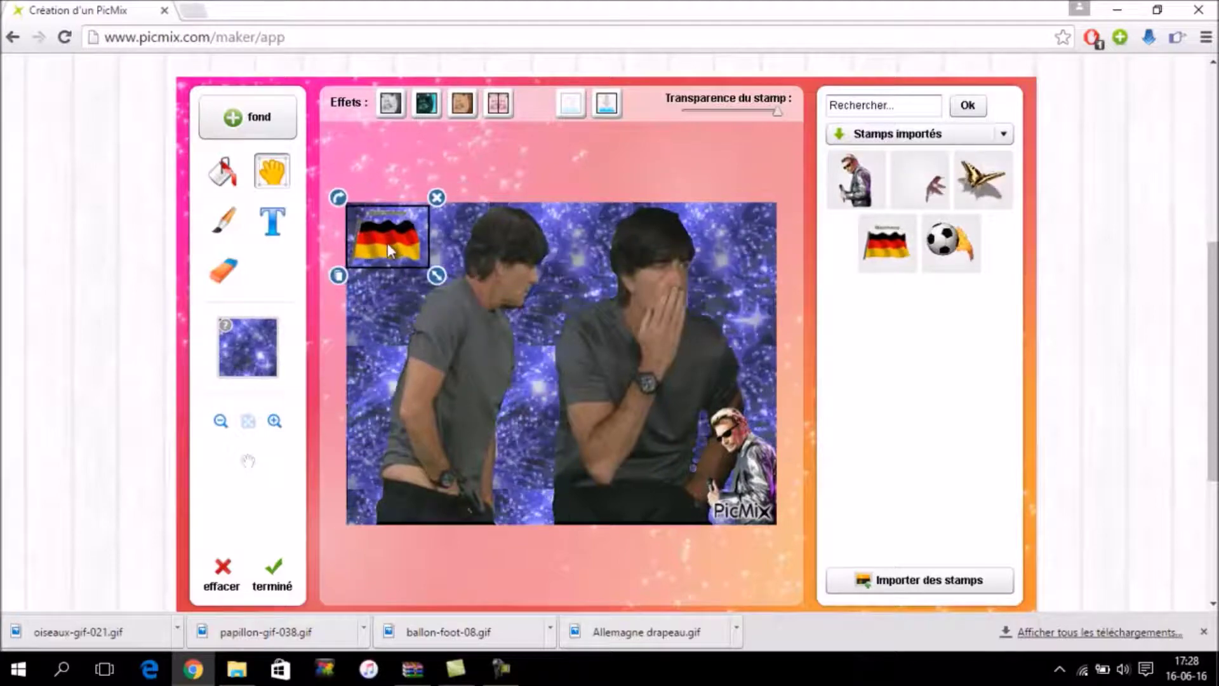
pyautogui.moveTo(436, 275); pyautogui.dragTo(451, 297)
pyautogui.moveTo(387, 242); pyautogui.dragTo(468, 385)
pyautogui.moveTo(534, 408); pyautogui.dragTo(458, 312)
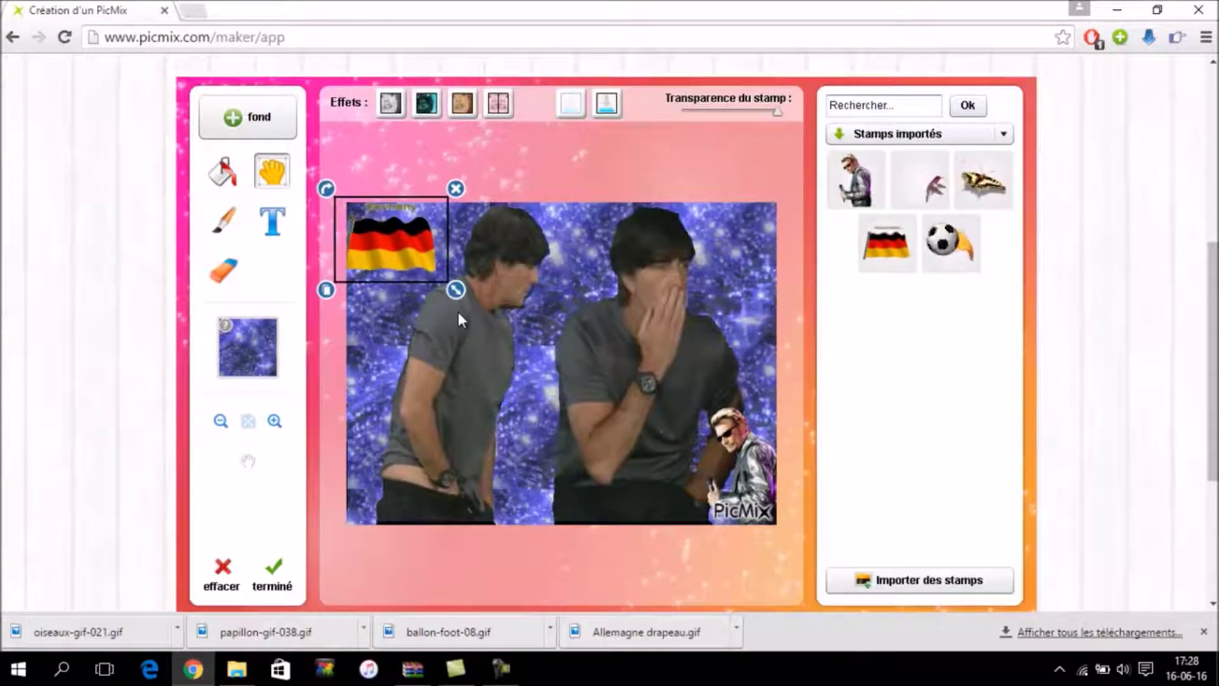
pyautogui.moveTo(409, 234); pyautogui.dragTo(418, 238)
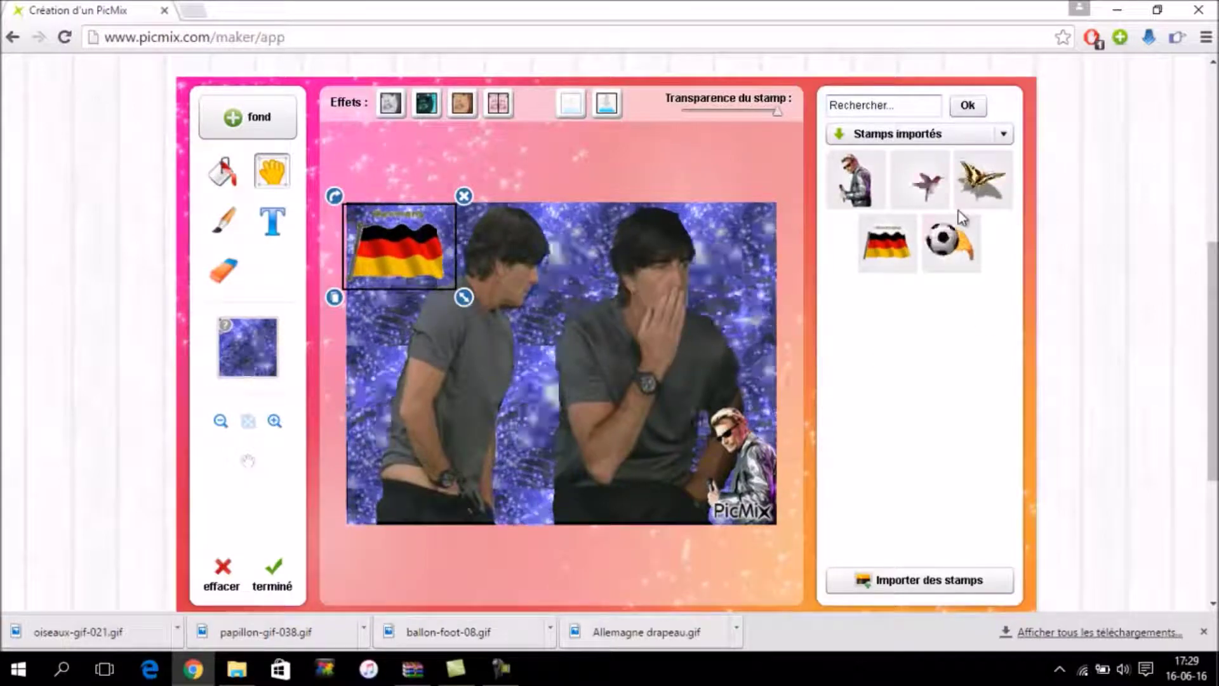
# Place the flaming football stamp in the picture's upper-right corner, shrunk and tilted beside the man's head
pyautogui.moveTo(950, 243); pyautogui.dragTo(484, 438)
pyautogui.moveTo(647, 580); pyautogui.dragTo(570, 508)
pyautogui.moveTo(403, 364); pyautogui.dragTo(703, 263)
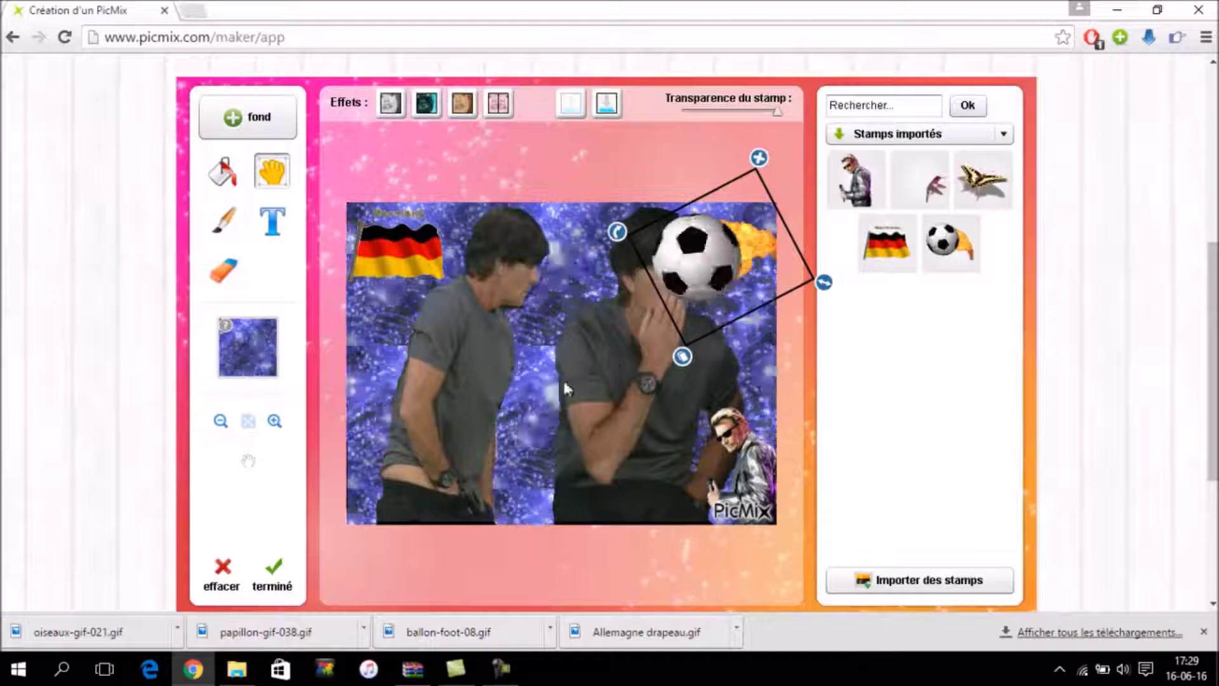
pyautogui.moveTo(820, 284); pyautogui.dragTo(799, 277)
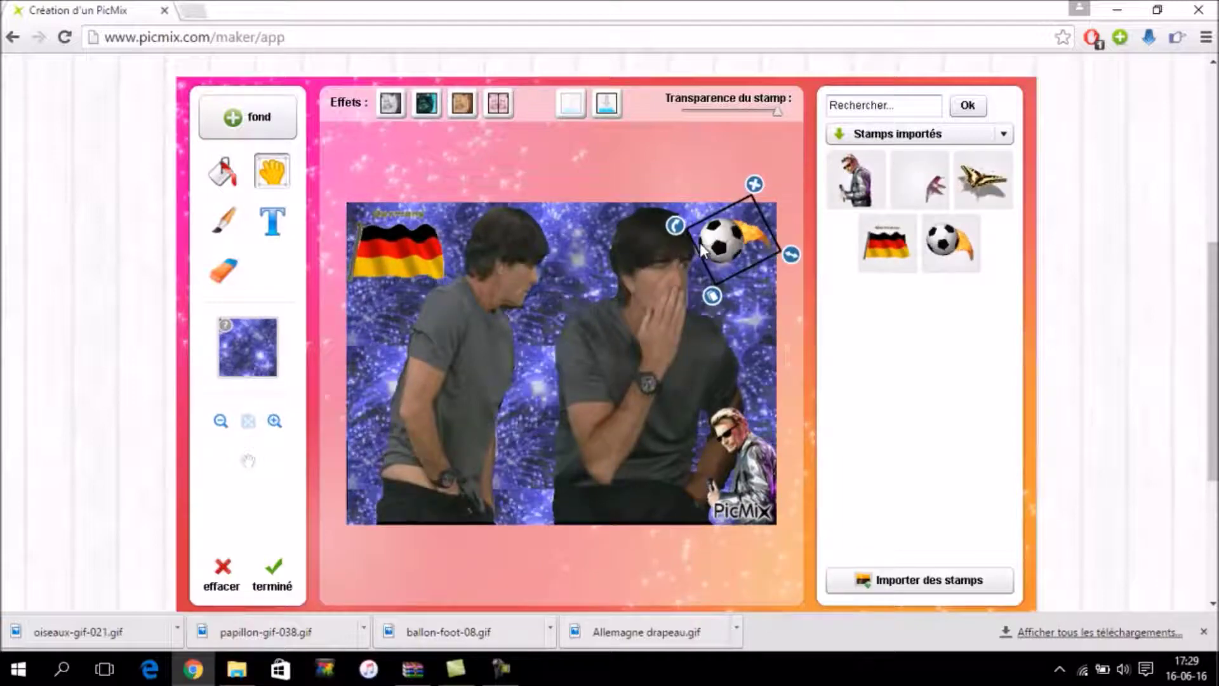
# Nudge the flaming football stamp slightly lower beside the man's head
pyautogui.moveTo(699, 251); pyautogui.dragTo(674, 284)
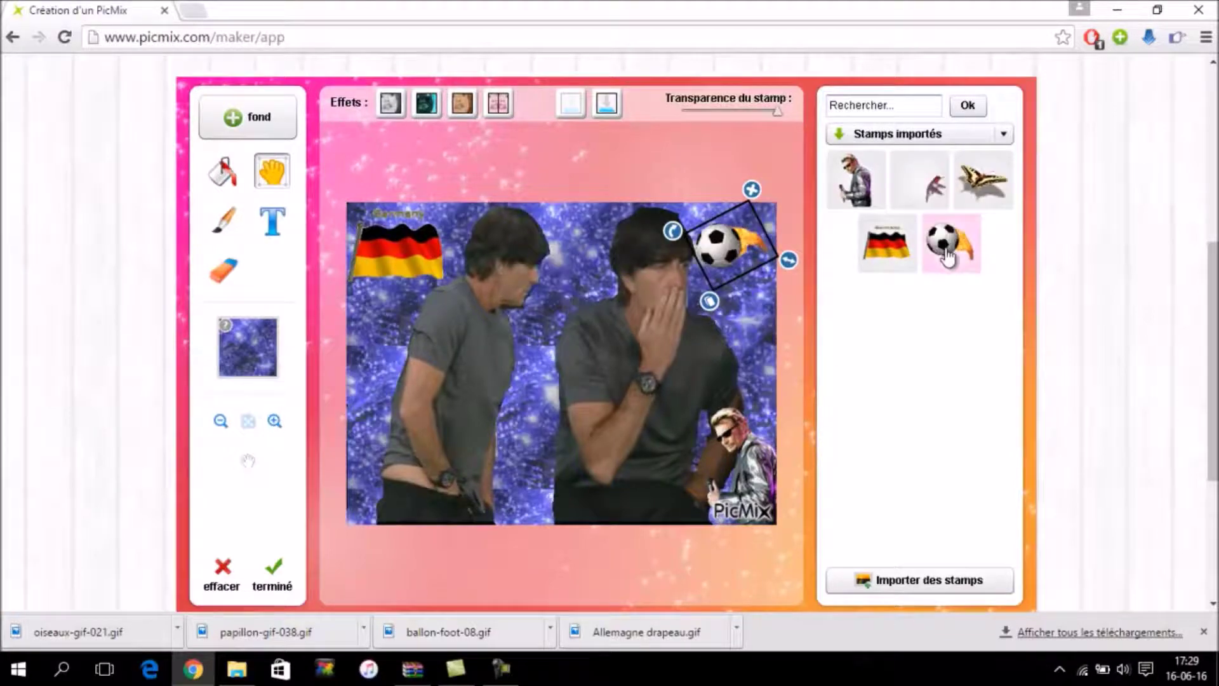
pyautogui.moveTo(981, 189); pyautogui.dragTo(486, 438)
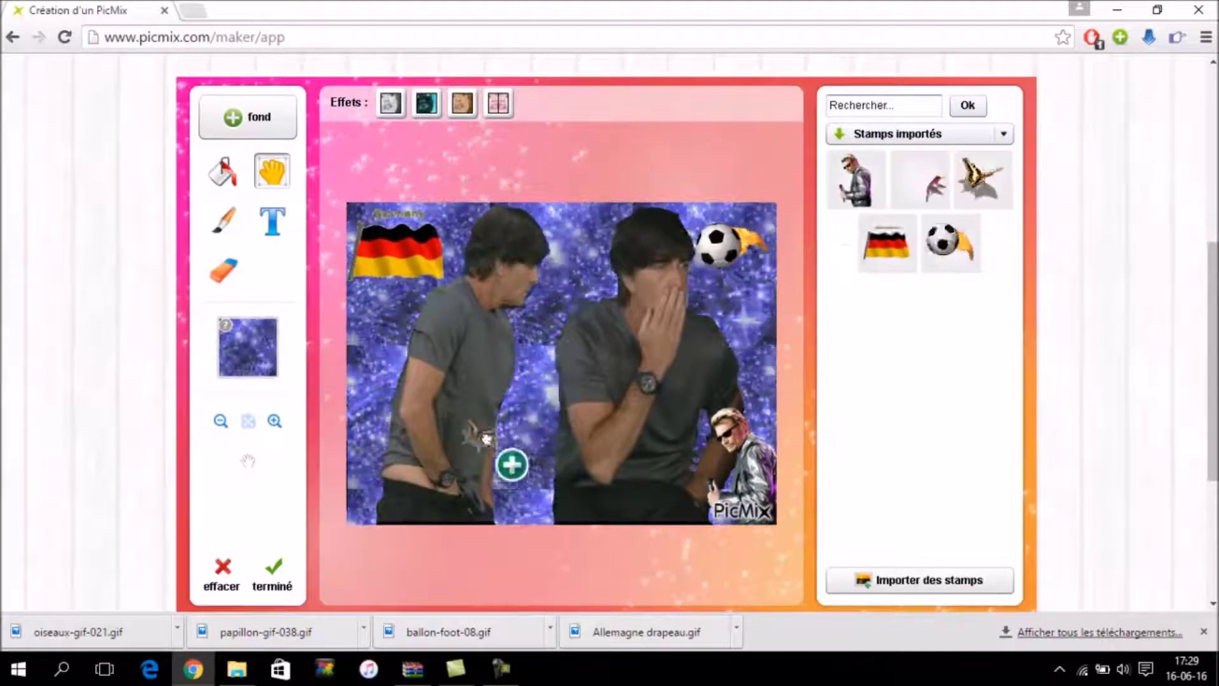
pyautogui.moveTo(475, 482); pyautogui.dragTo(449, 489)
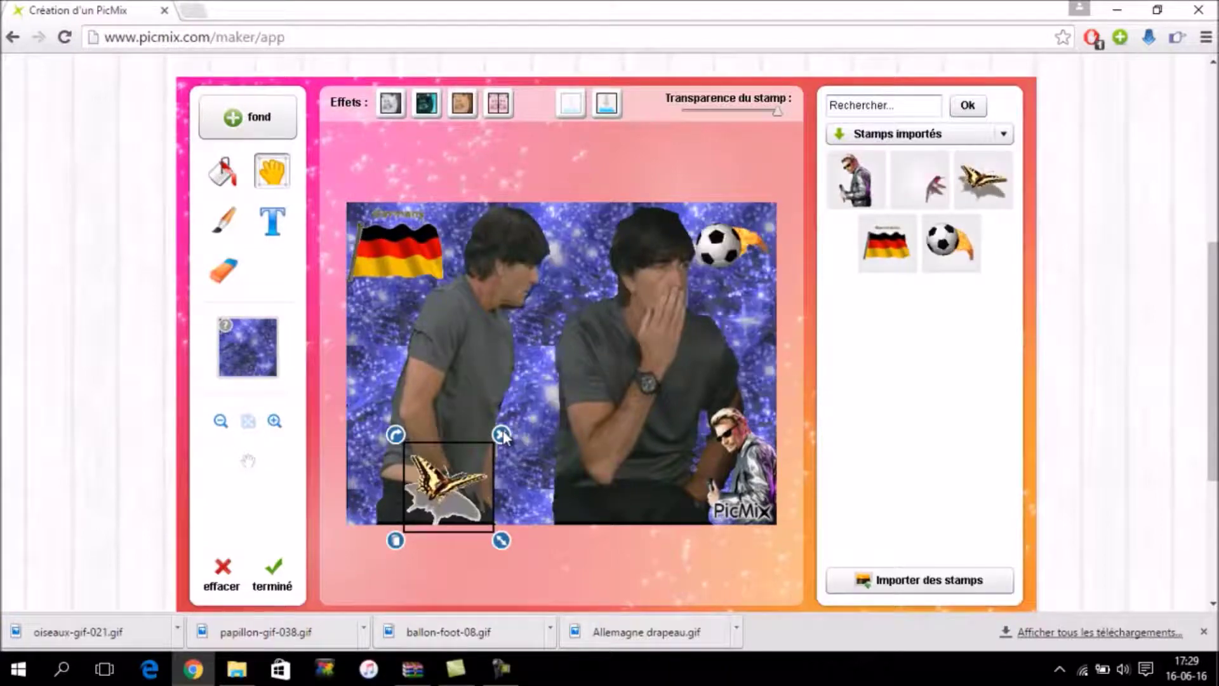
pyautogui.click(1001, 136)
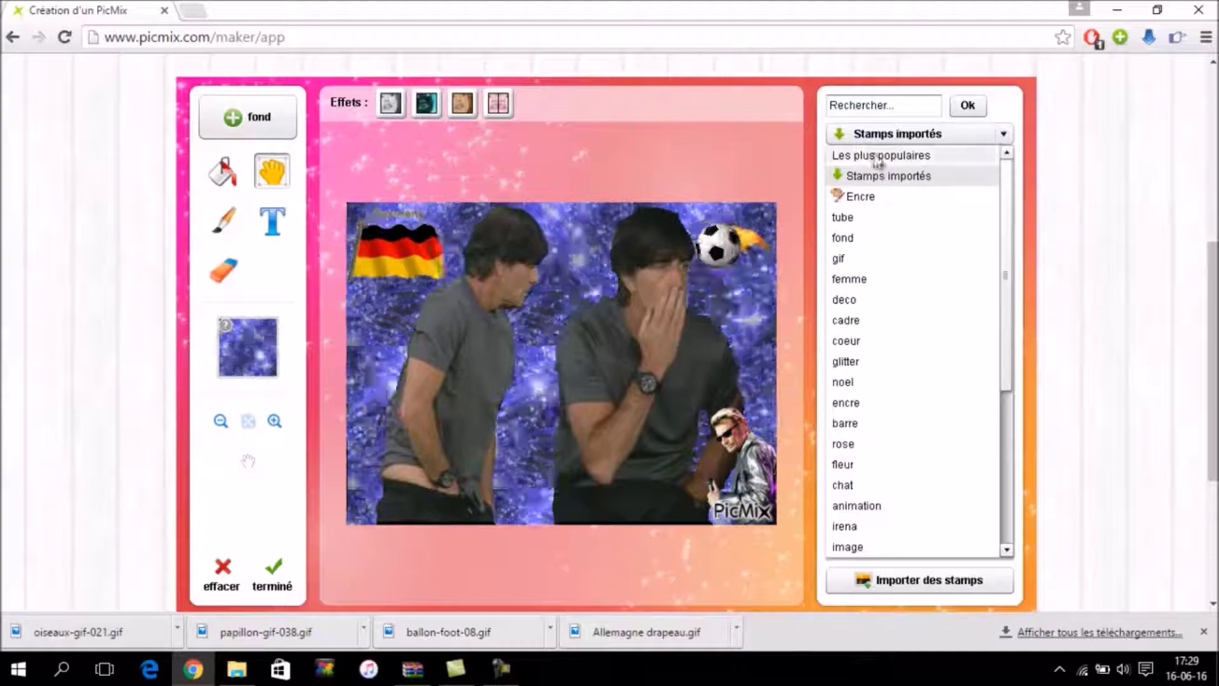
pyautogui.click(888, 176)
# Search the stamps for "papillon" and place the blue butterfly, shrunk and rotated, near the wrist of the man beside the flag
pyautogui.click(889, 106)
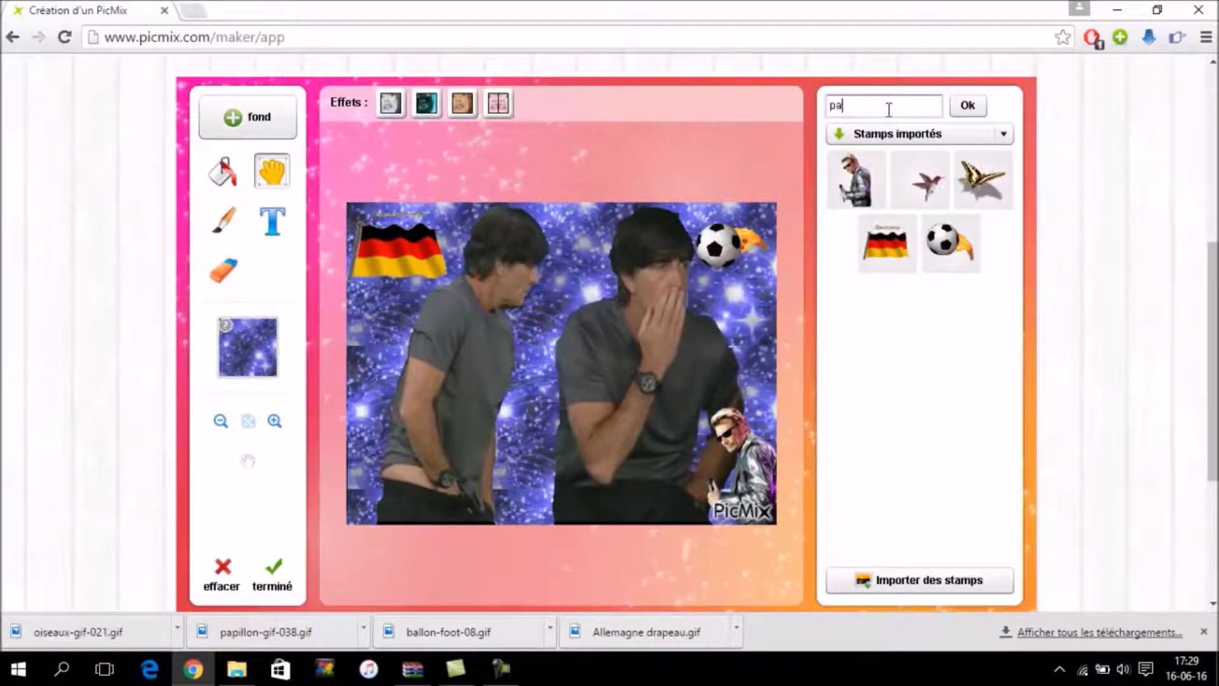
pyautogui.press('Return')
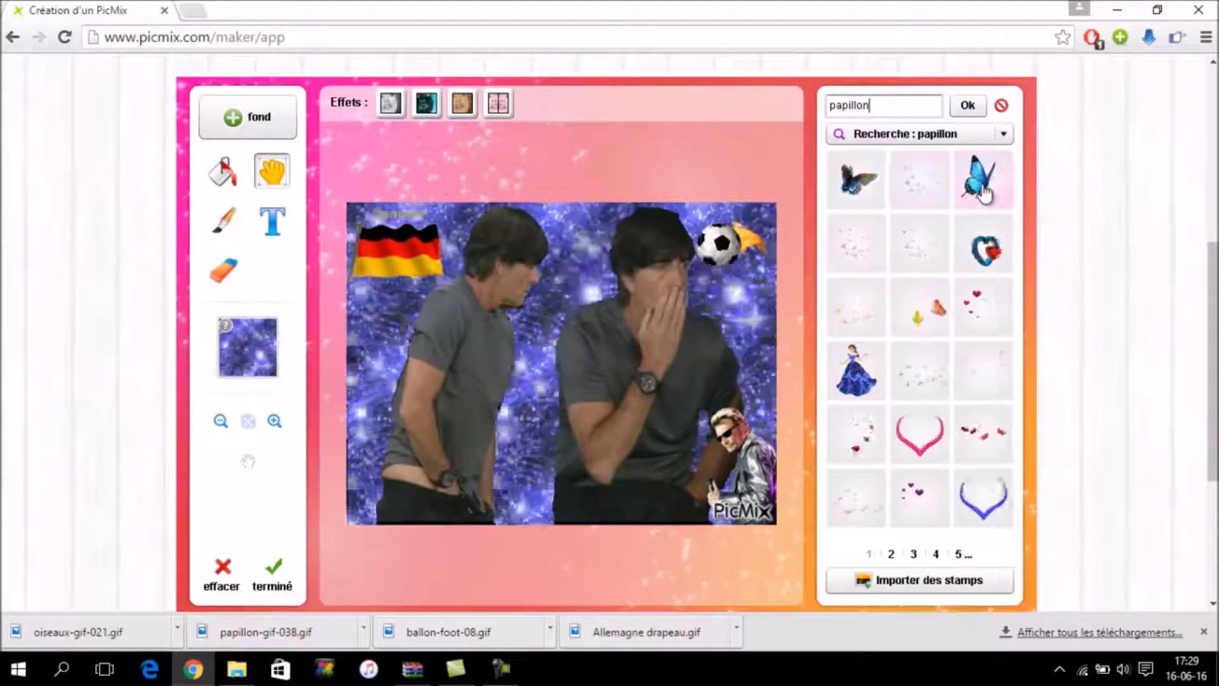
pyautogui.moveTo(838, 180); pyautogui.dragTo(431, 469)
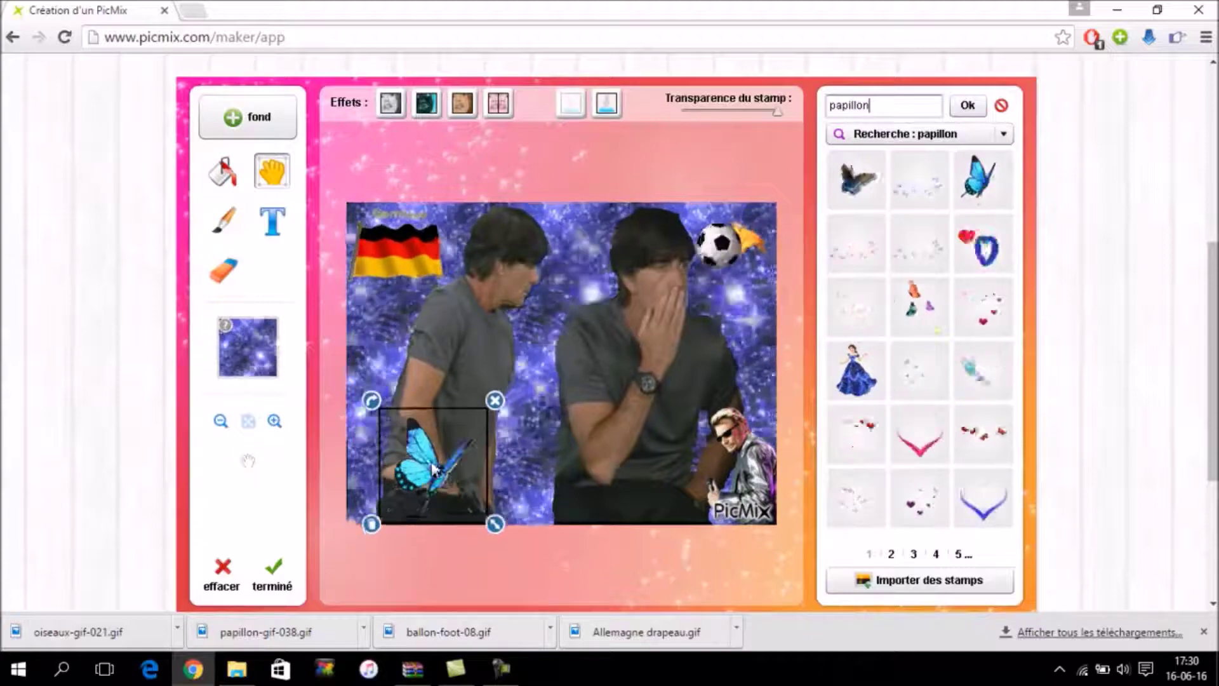
pyautogui.moveTo(494, 522)
pyautogui.mouseDown()
pyautogui.moveTo(470, 508)
pyautogui.moveTo(482, 539)
pyautogui.mouseUp()
pyautogui.moveTo(388, 408); pyautogui.dragTo(417, 404)
pyautogui.click(520, 402)
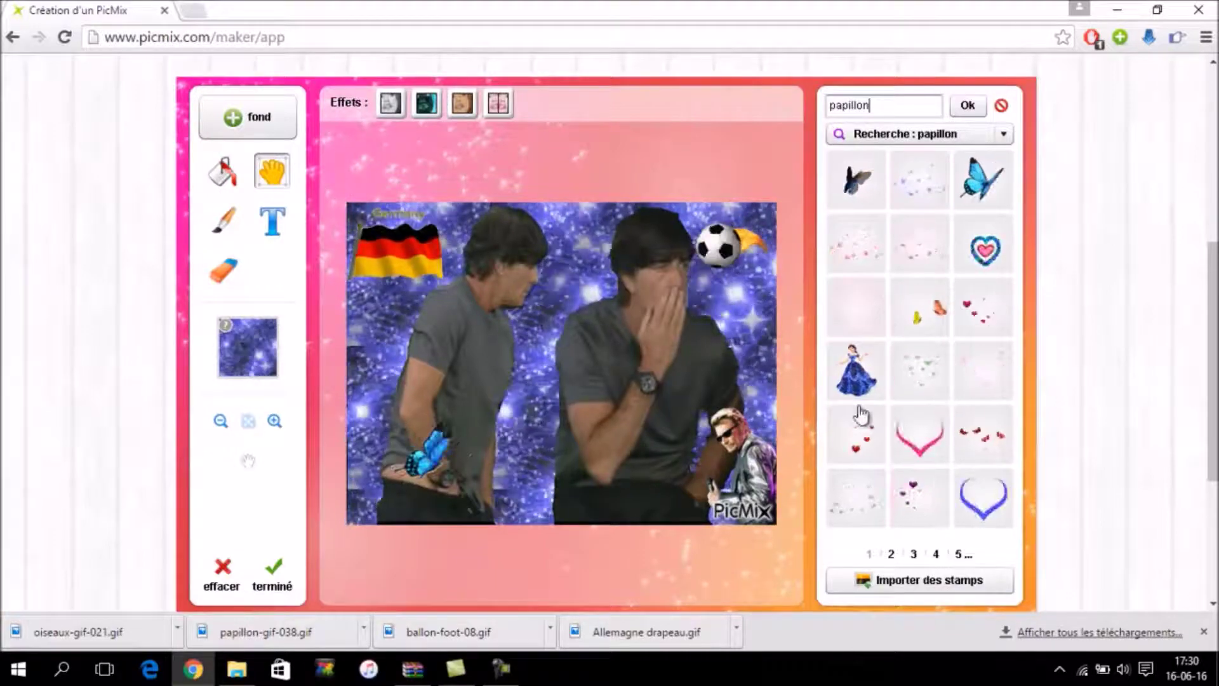
pyautogui.click(984, 135)
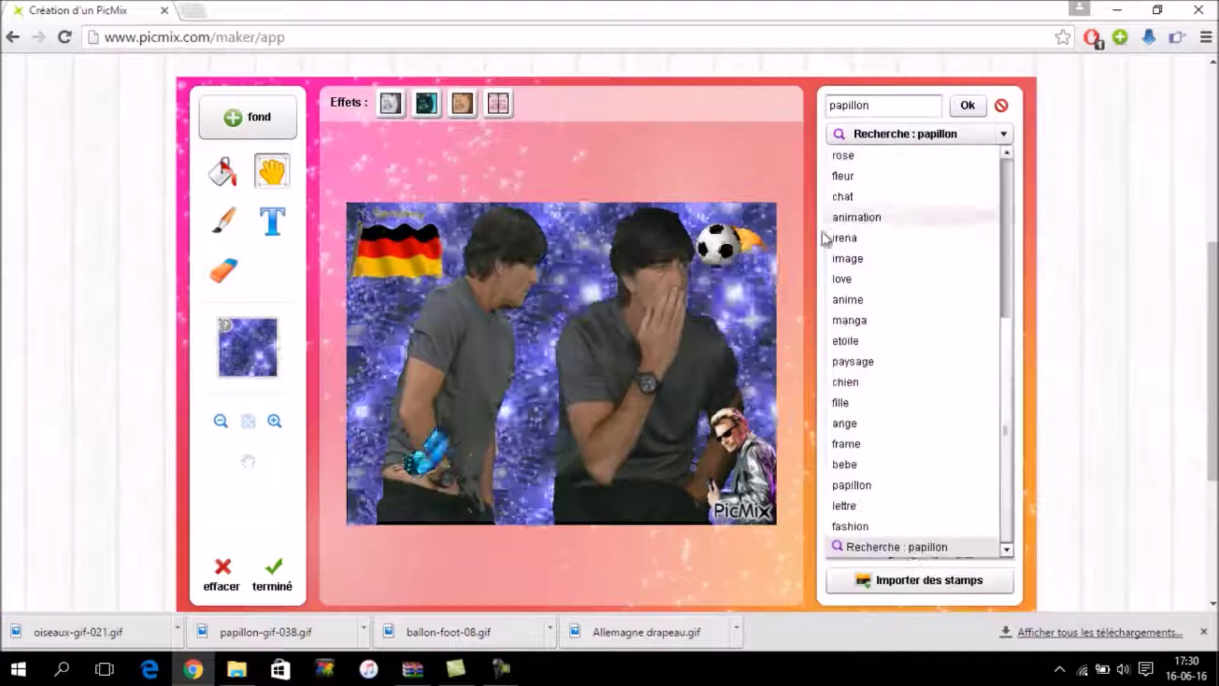
pyautogui.scroll(10, 920, 498)
pyautogui.scroll(-5, 900, 518)
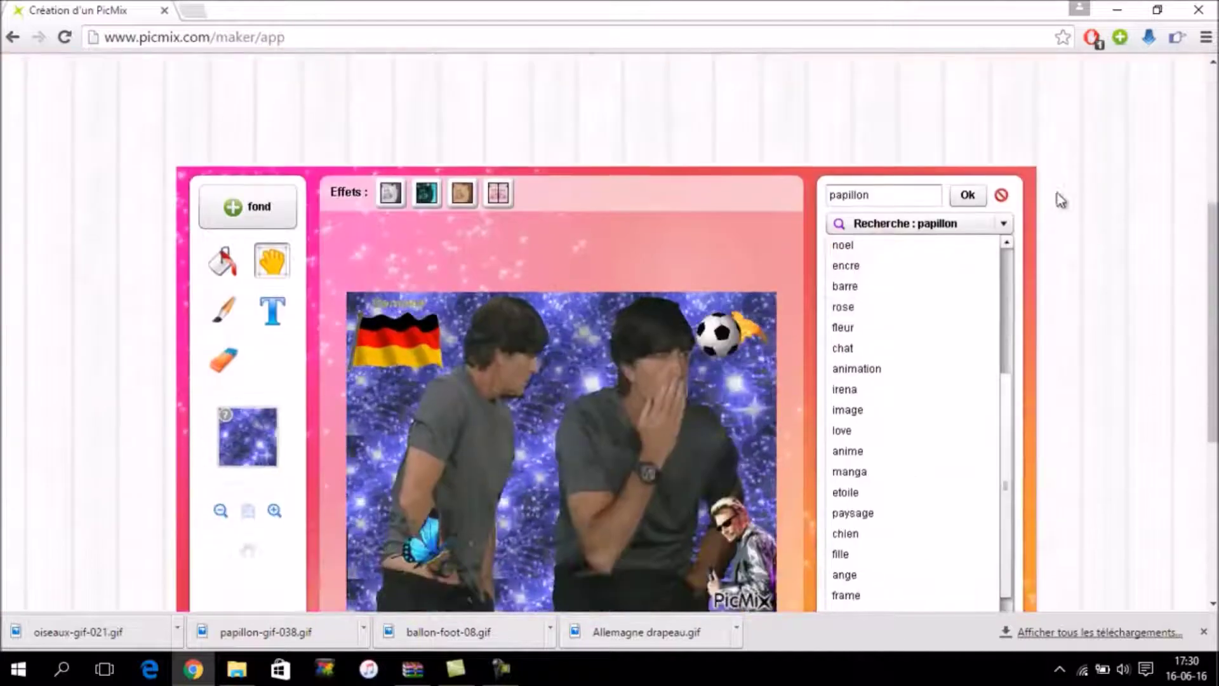
pyautogui.scroll(5, 889, 338)
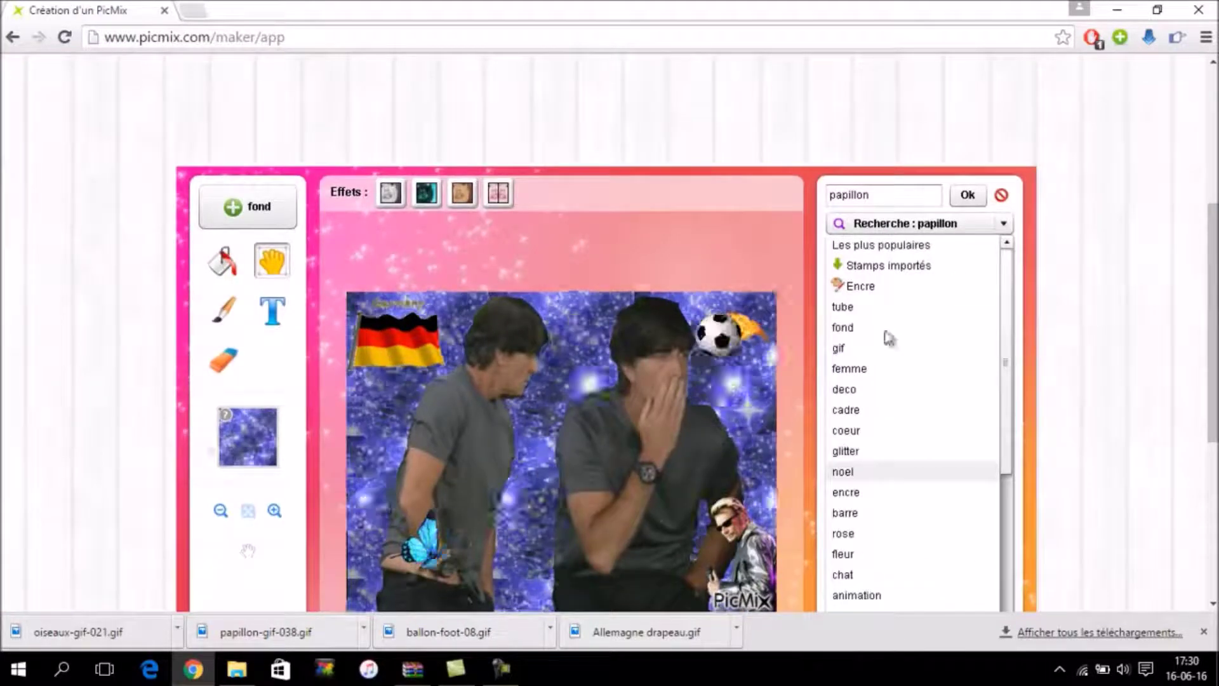
pyautogui.click(876, 267)
pyautogui.moveTo(917, 299); pyautogui.dragTo(407, 459)
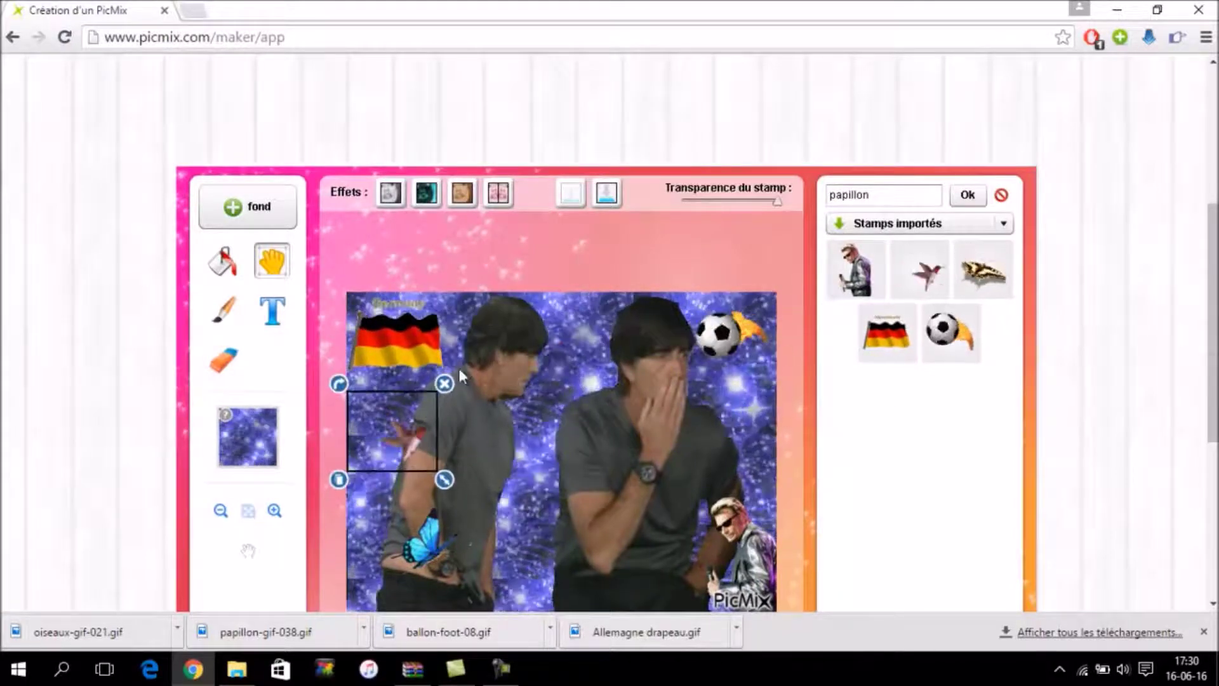
pyautogui.click(445, 382)
pyautogui.scroll(-3, 937, 473)
pyautogui.scroll(2, 934, 474)
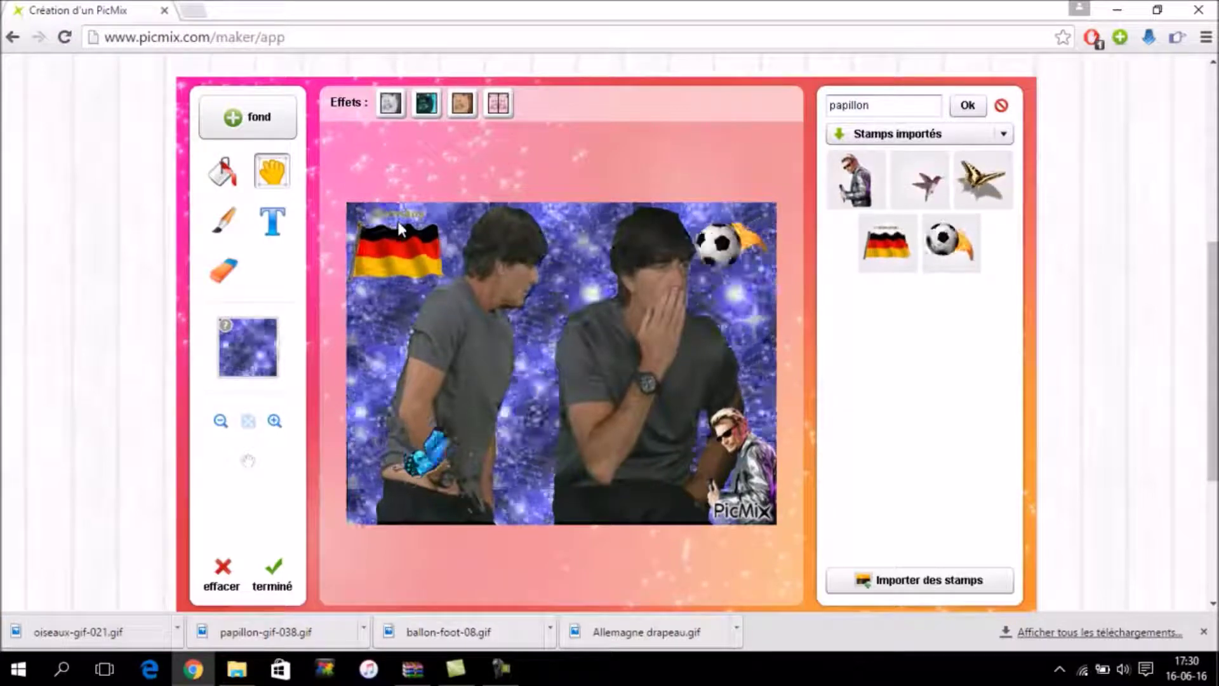
# Try the black-and-white, negative, sepia and mirror effects on the photo, and keep only sepia applied
pyautogui.click(392, 110)
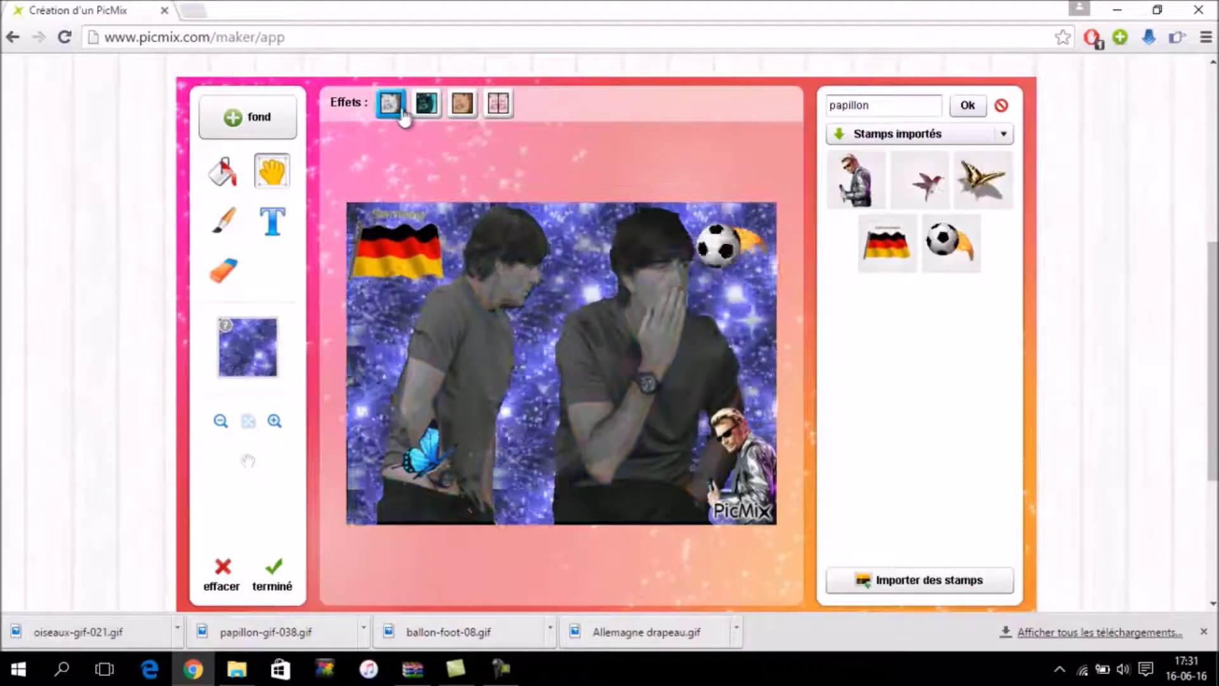
pyautogui.click(428, 105)
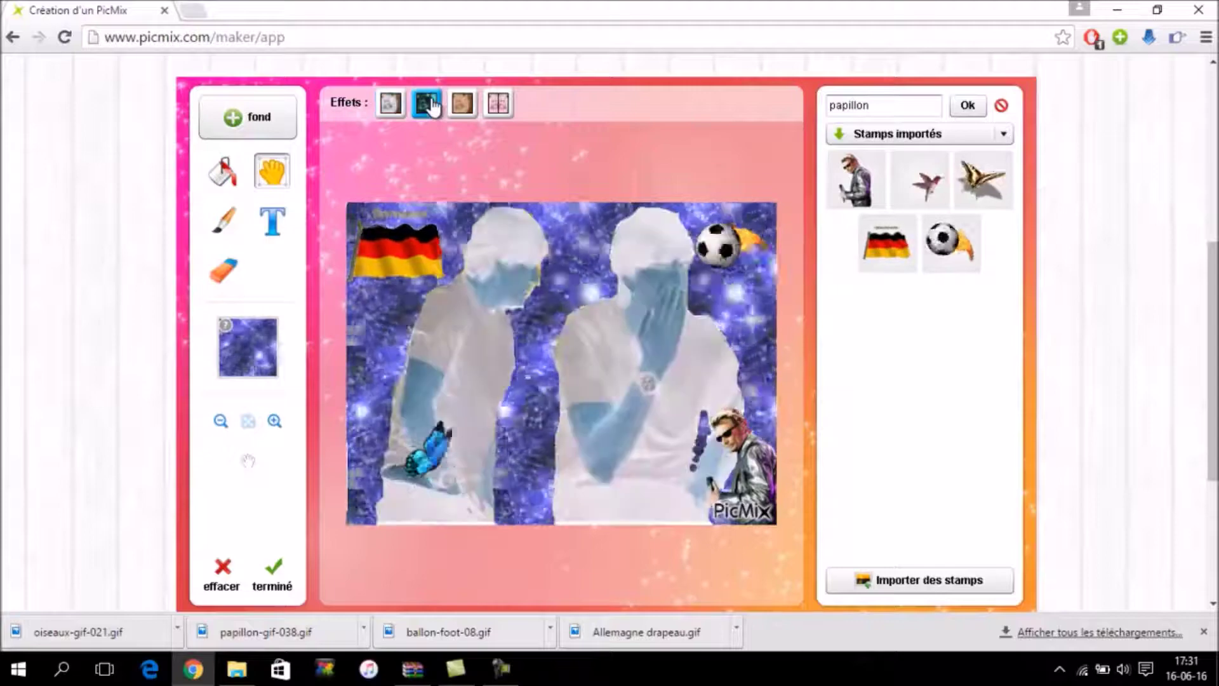
pyautogui.click(465, 107)
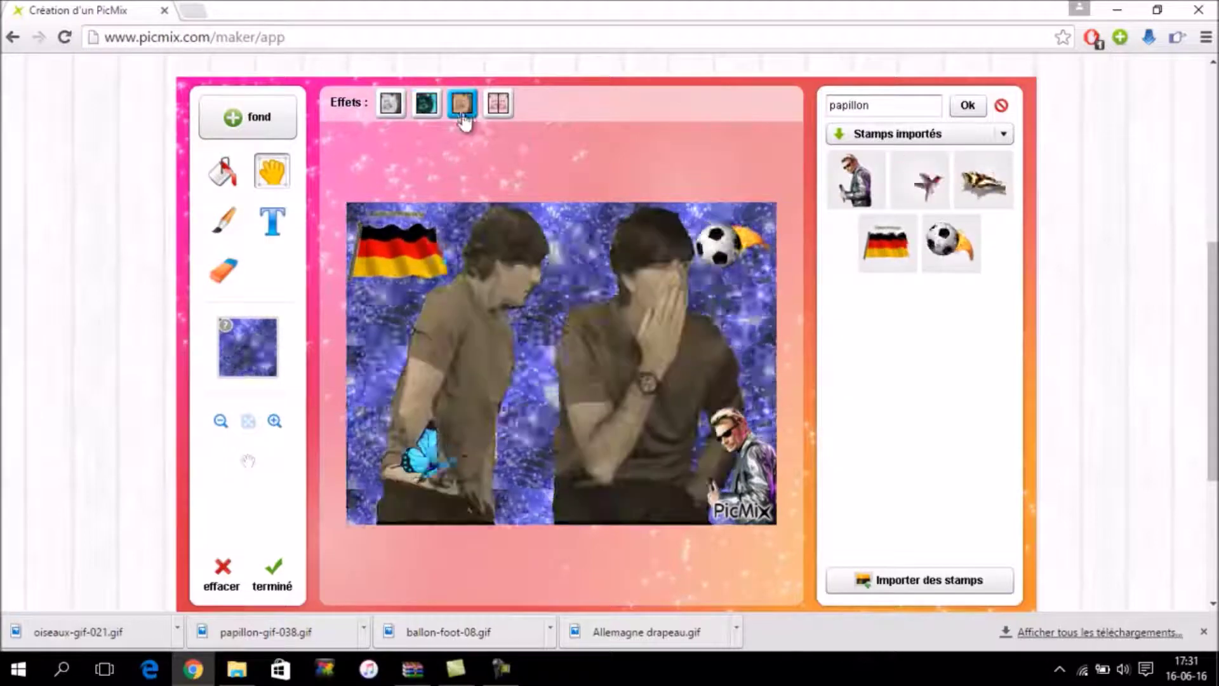
pyautogui.click(500, 106)
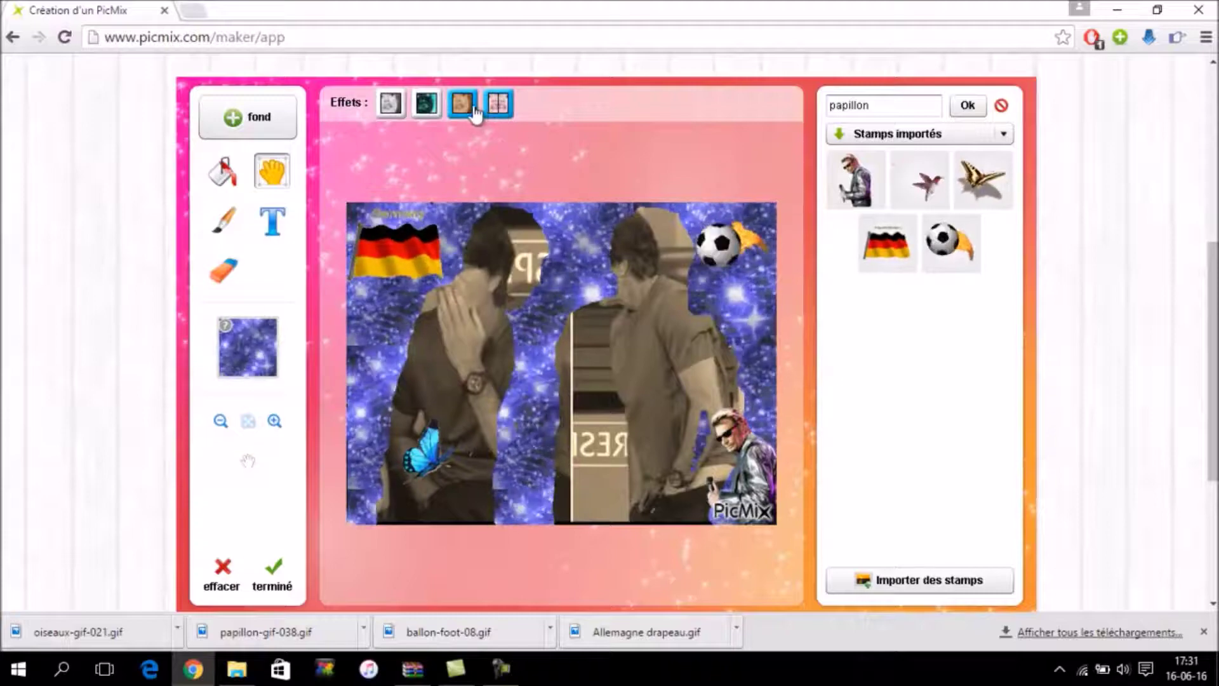
pyautogui.click(428, 109)
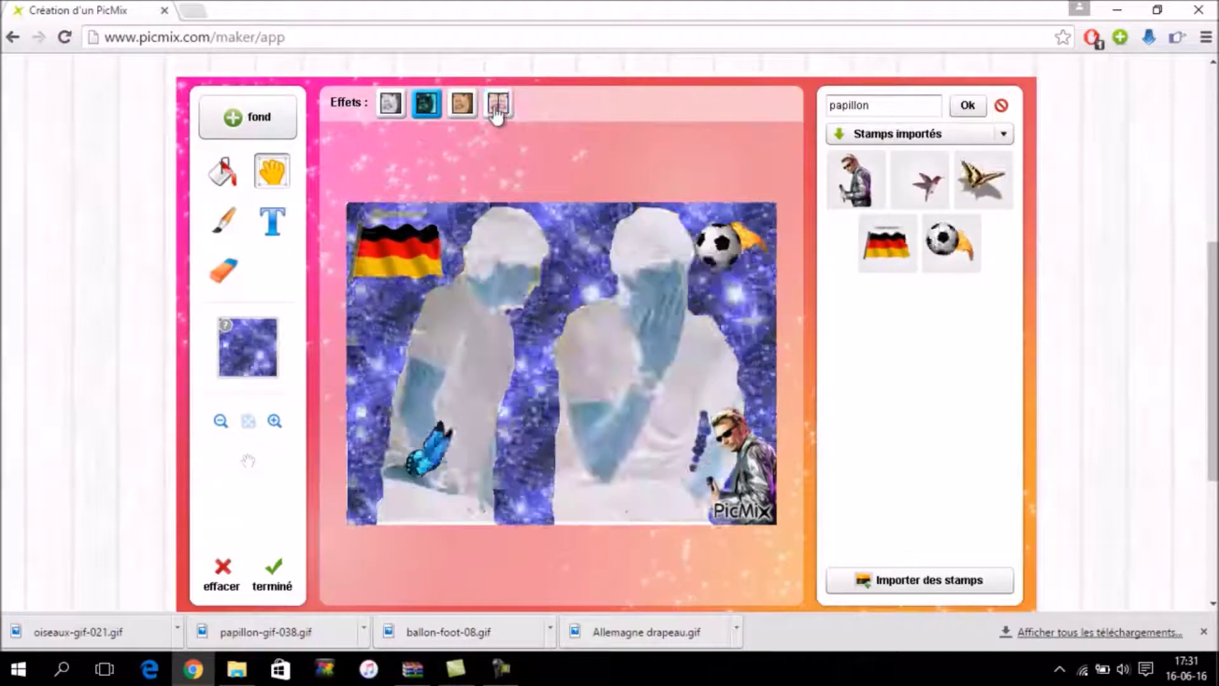
pyautogui.click(385, 104)
pyautogui.click(434, 108)
pyautogui.click(462, 106)
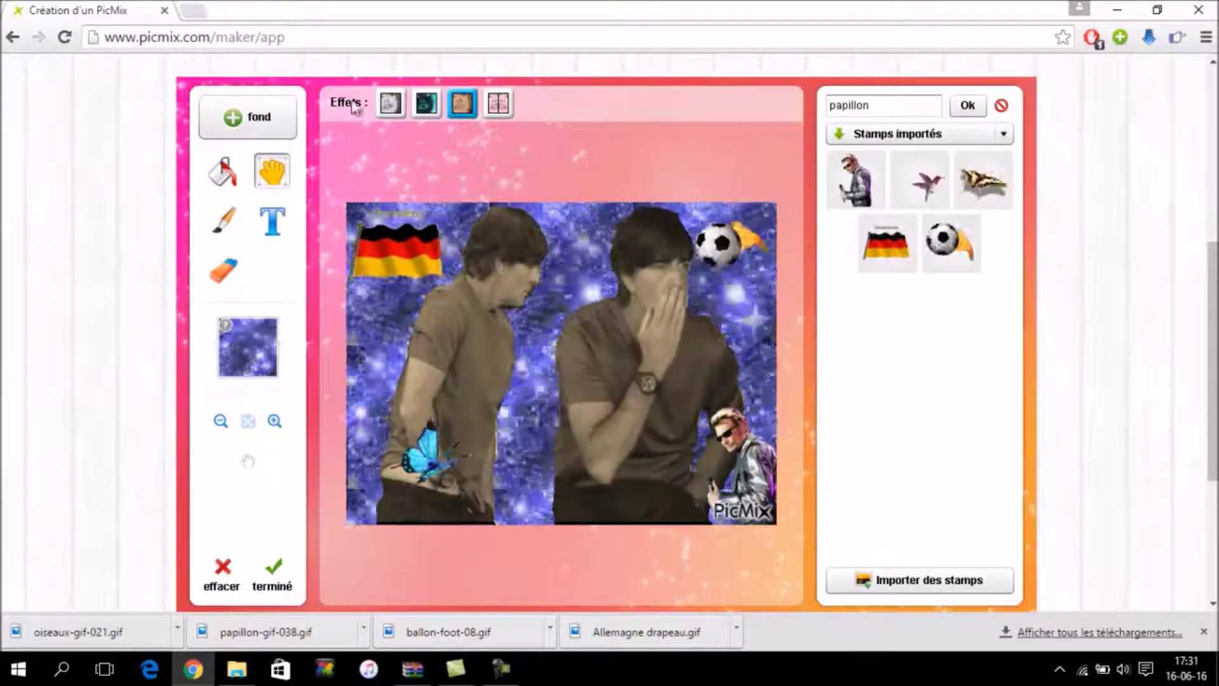
pyautogui.click(392, 108)
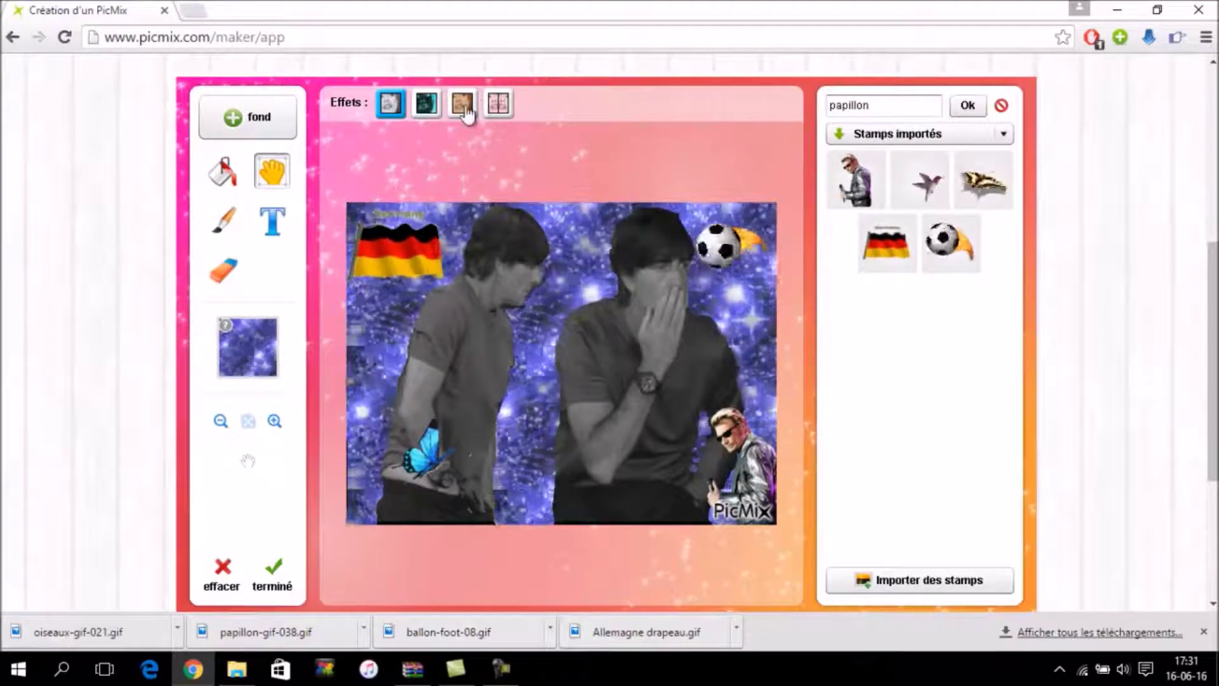
pyautogui.click(467, 113)
pyautogui.click(436, 111)
pyautogui.click(392, 108)
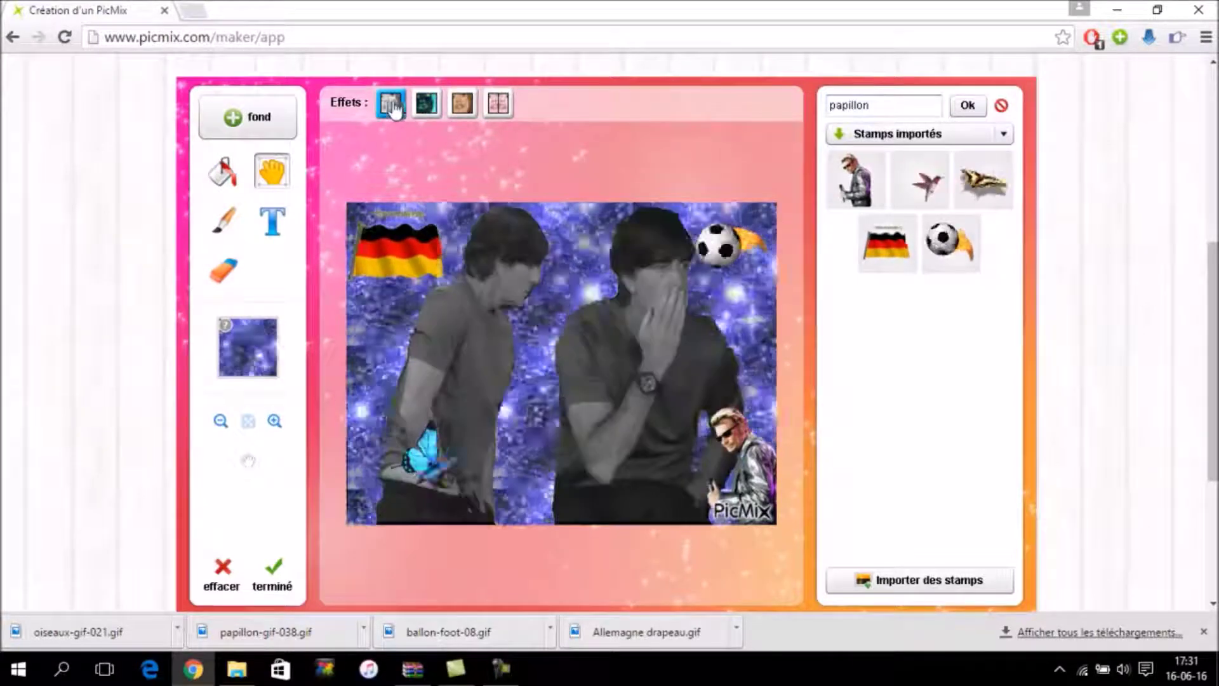
pyautogui.click(462, 104)
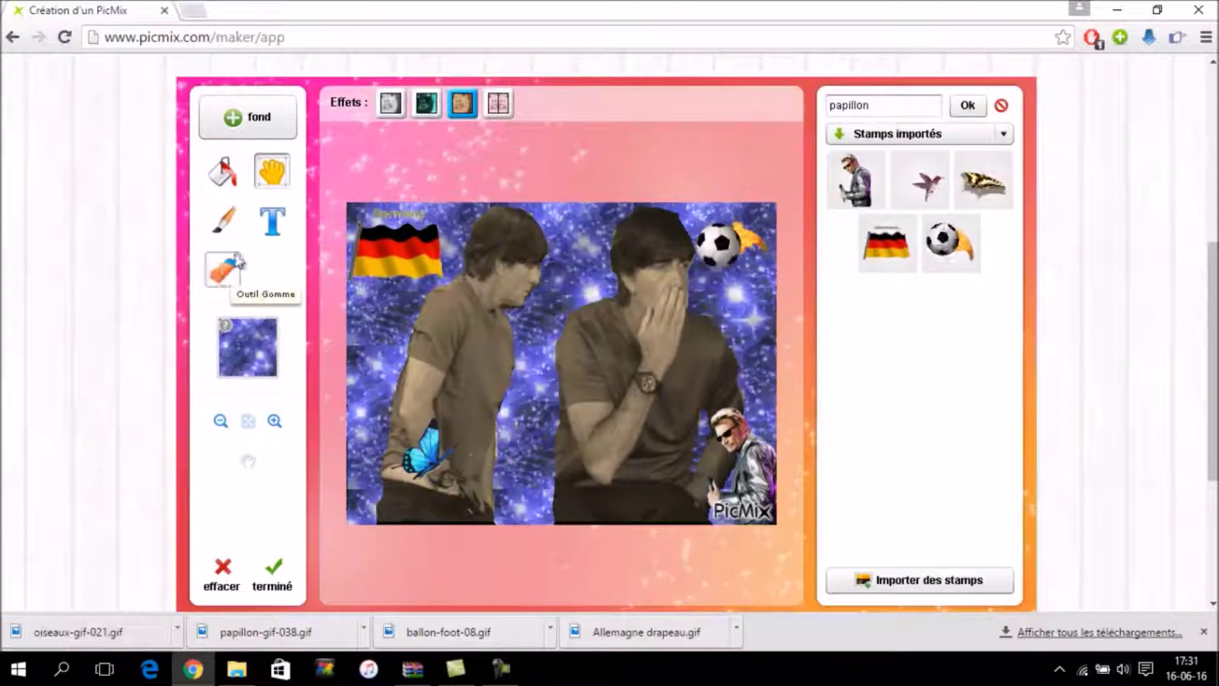
# Add the text "Hmmm" in Comic Sans MS with the sparkling rainbow ink and place it below the German flag
pyautogui.click(282, 239)
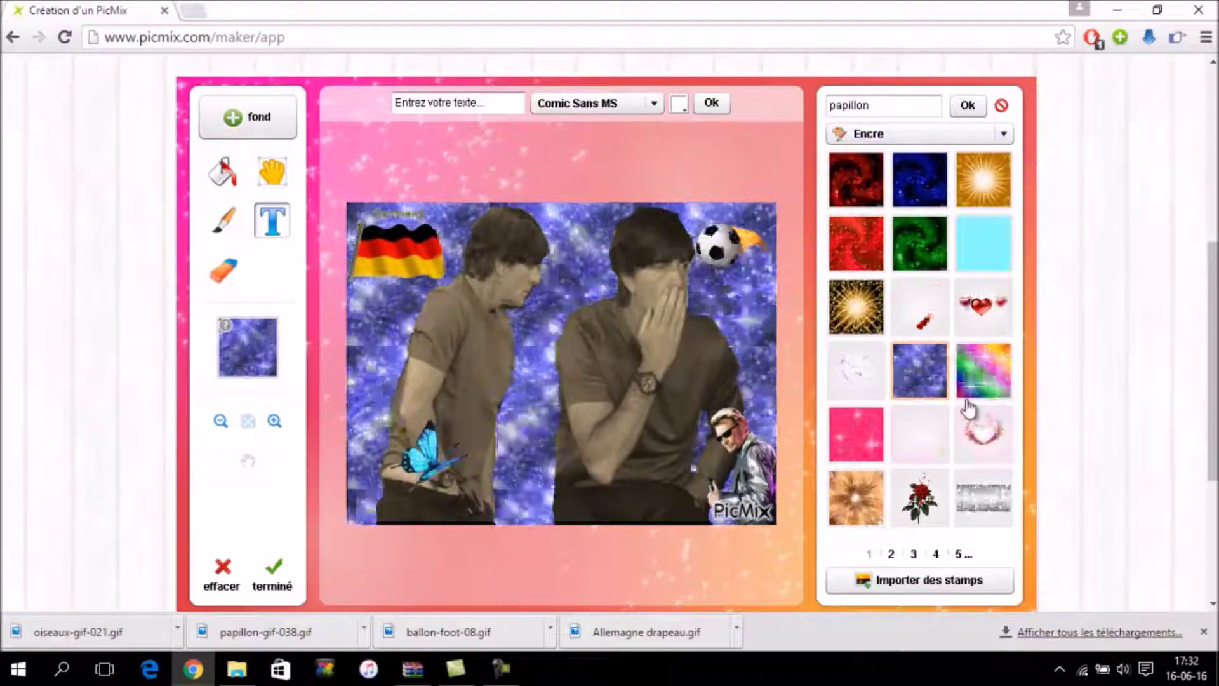
pyautogui.click(992, 375)
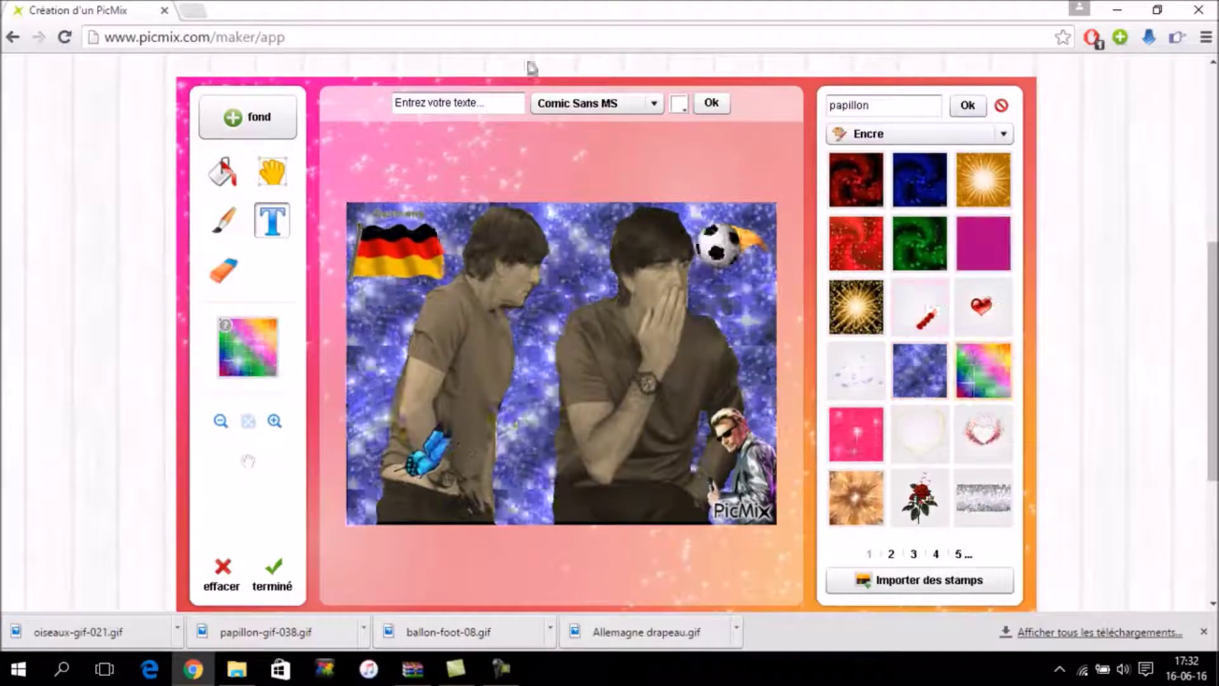
pyautogui.click(485, 96)
pyautogui.write('H')
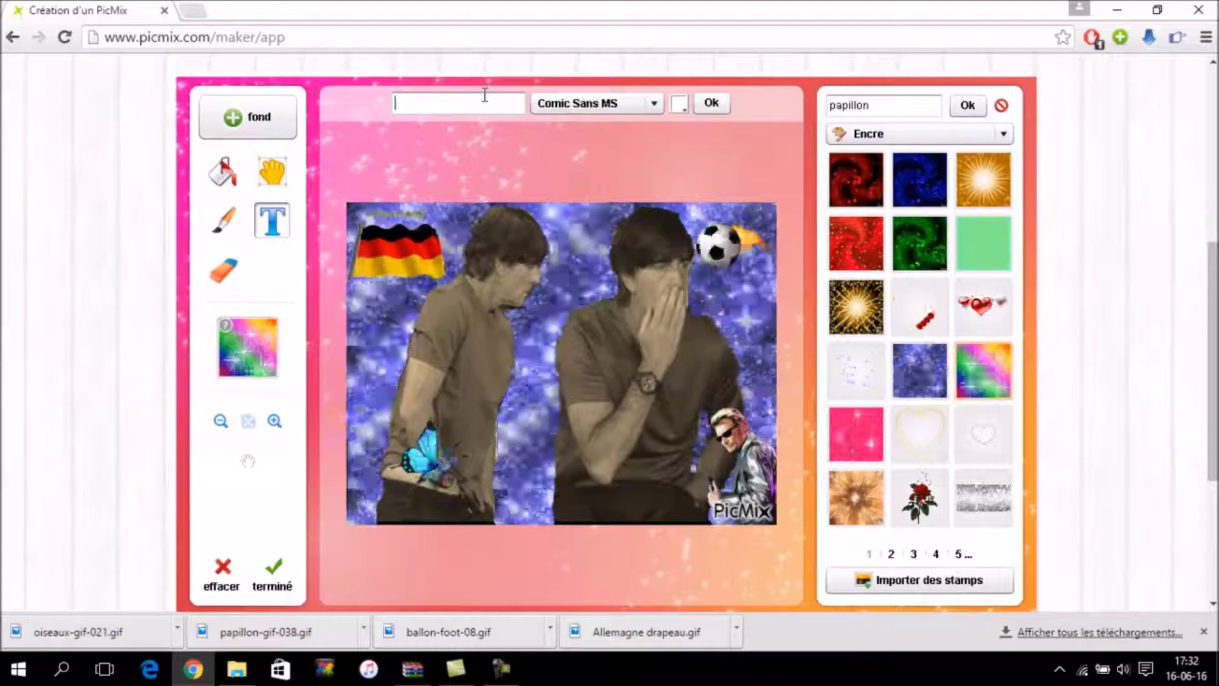
pyautogui.write('mm')
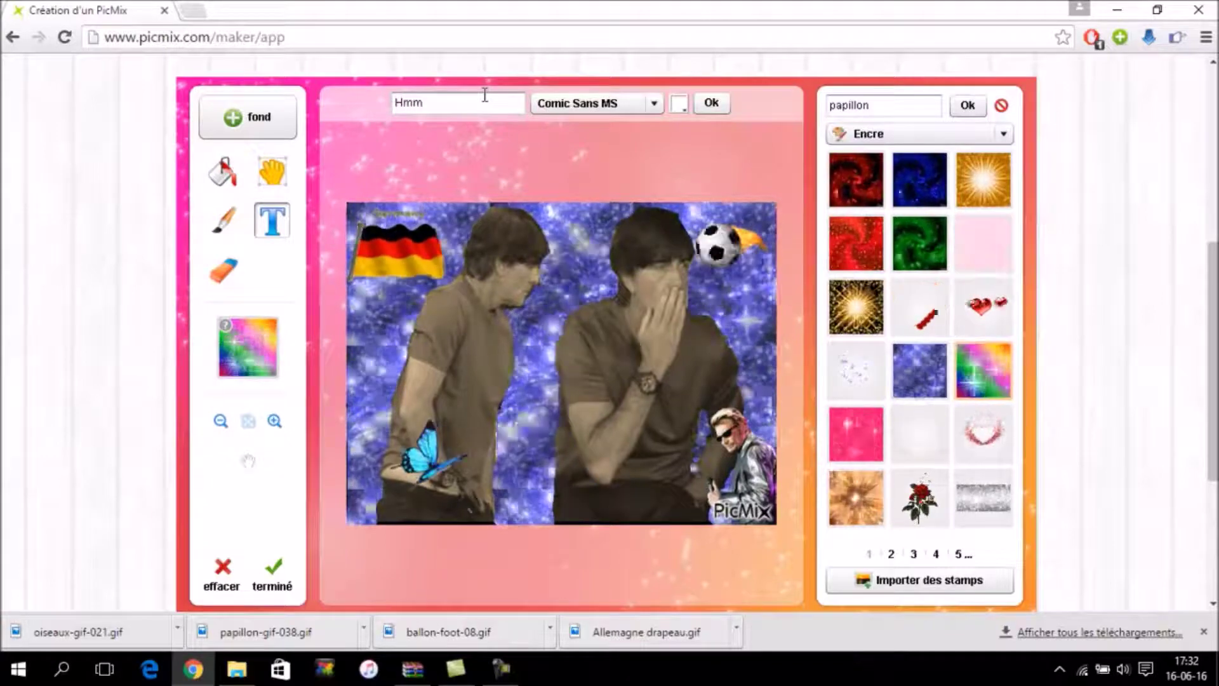
pyautogui.write('m')
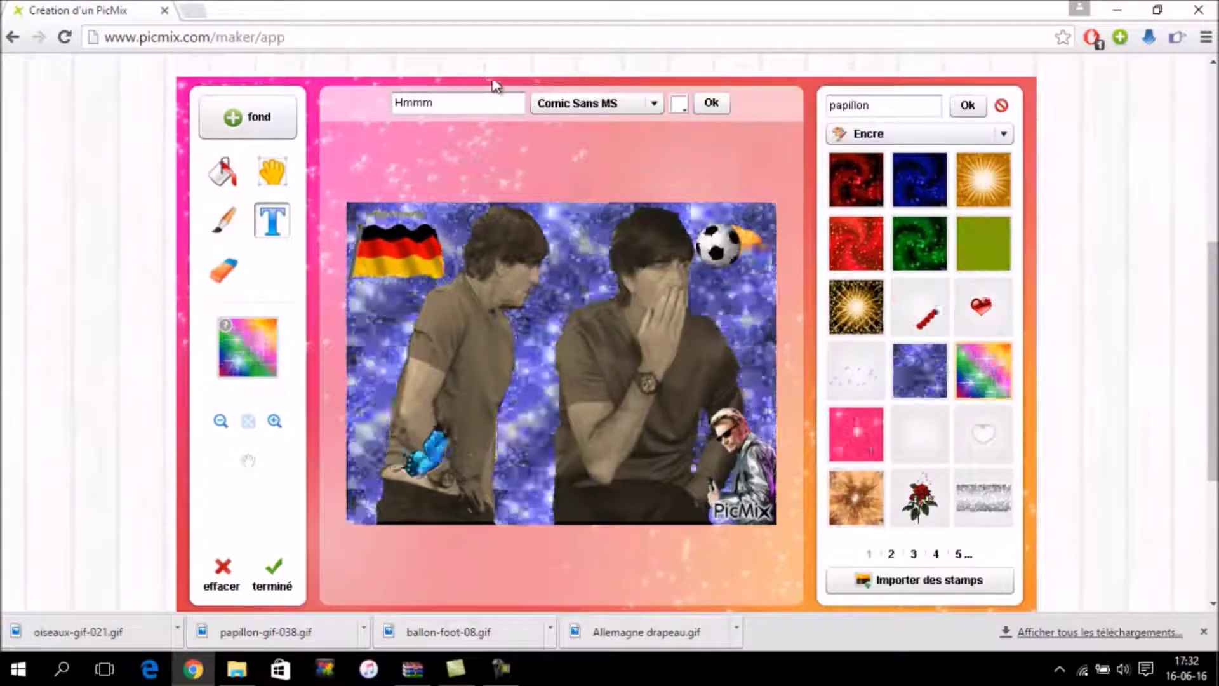
pyautogui.click(712, 103)
pyautogui.moveTo(414, 257); pyautogui.dragTo(420, 356)
# Add the text "C'est goûlu" with the leopard-print ink from page 6 and place it just below the "Hmmm" text
pyautogui.click(473, 100)
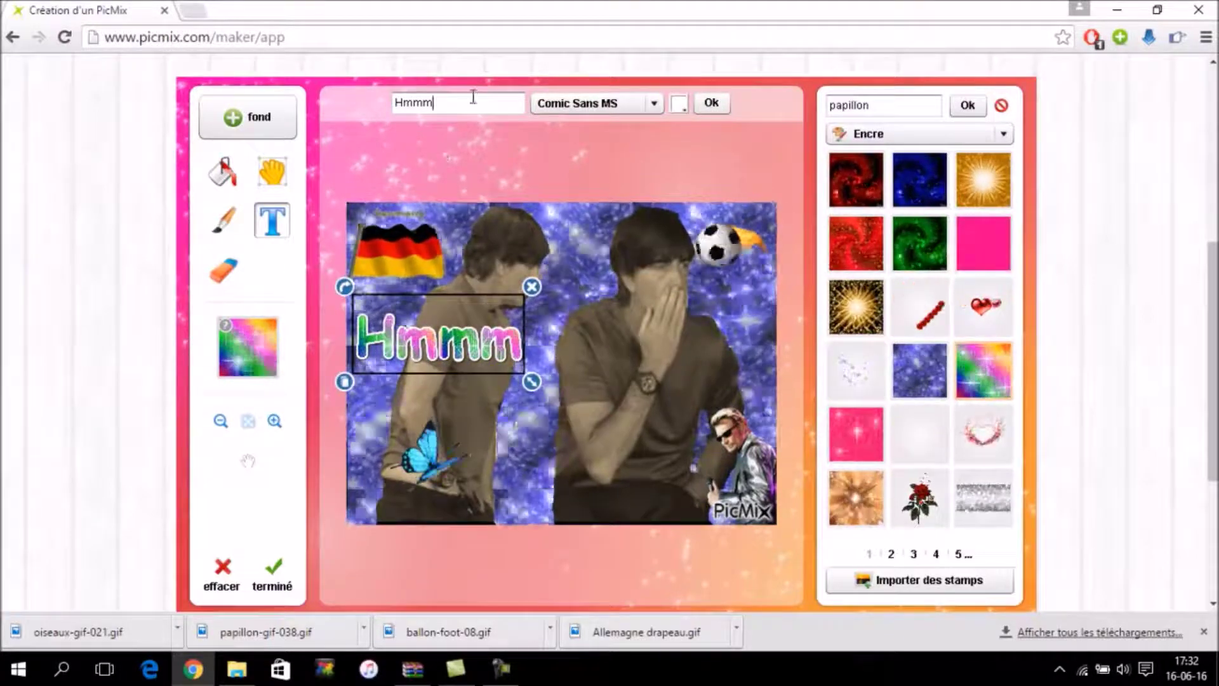
pyautogui.press('BackSpace')
pyautogui.press('BackSpace')
pyautogui.press('BackSpace')
pyautogui.press('BackSpace')
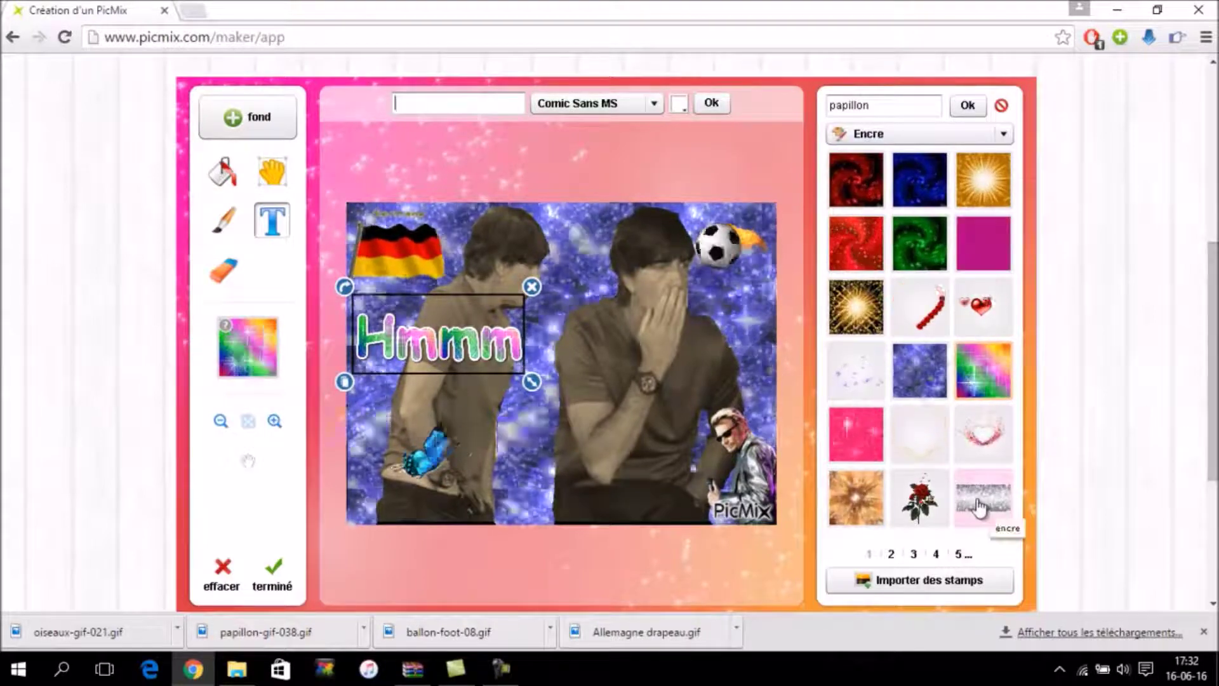
pyautogui.click(893, 555)
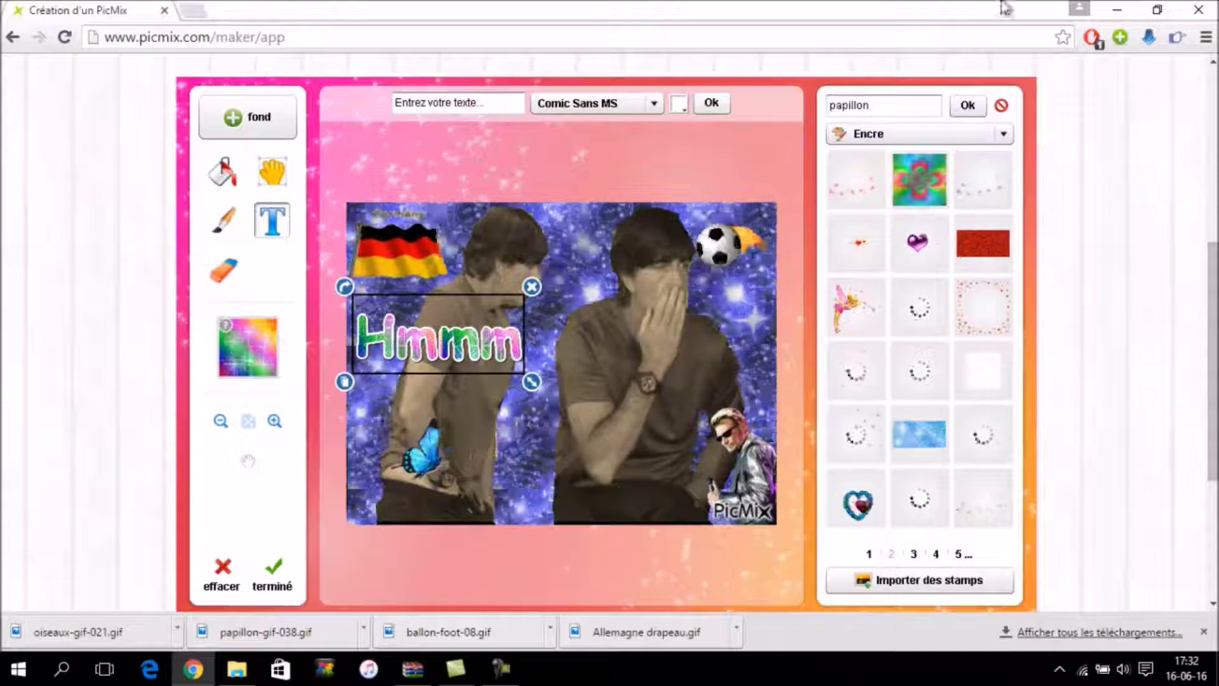
pyautogui.click(915, 555)
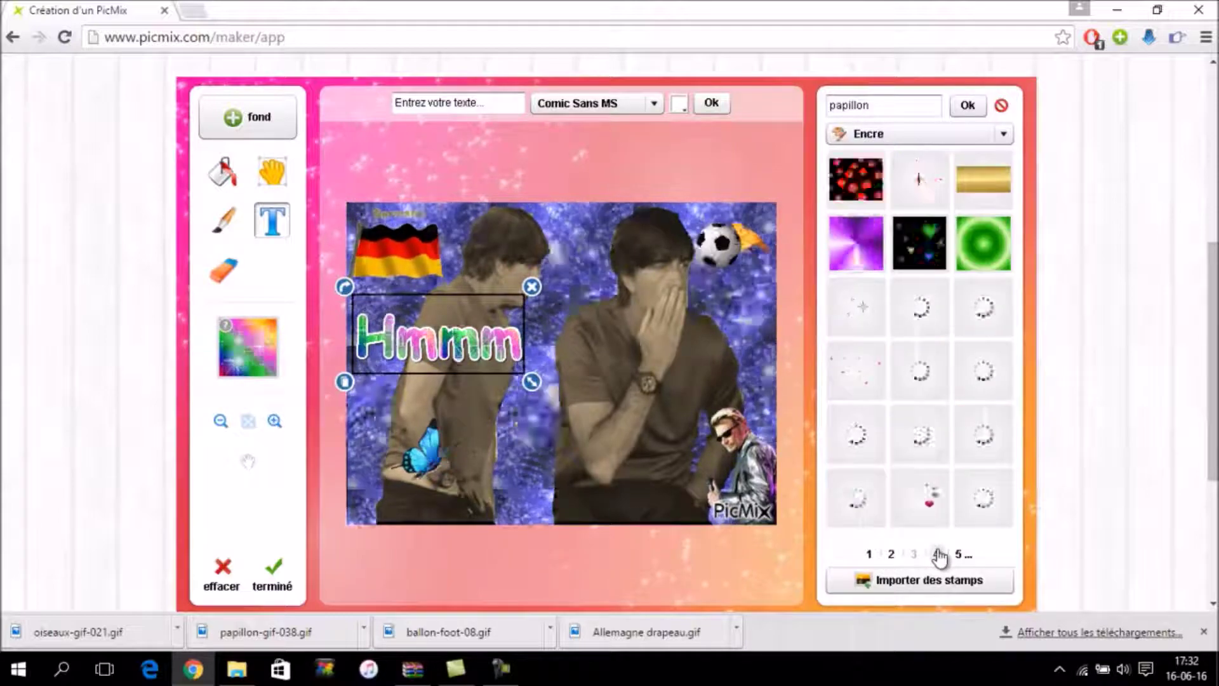
pyautogui.click(935, 554)
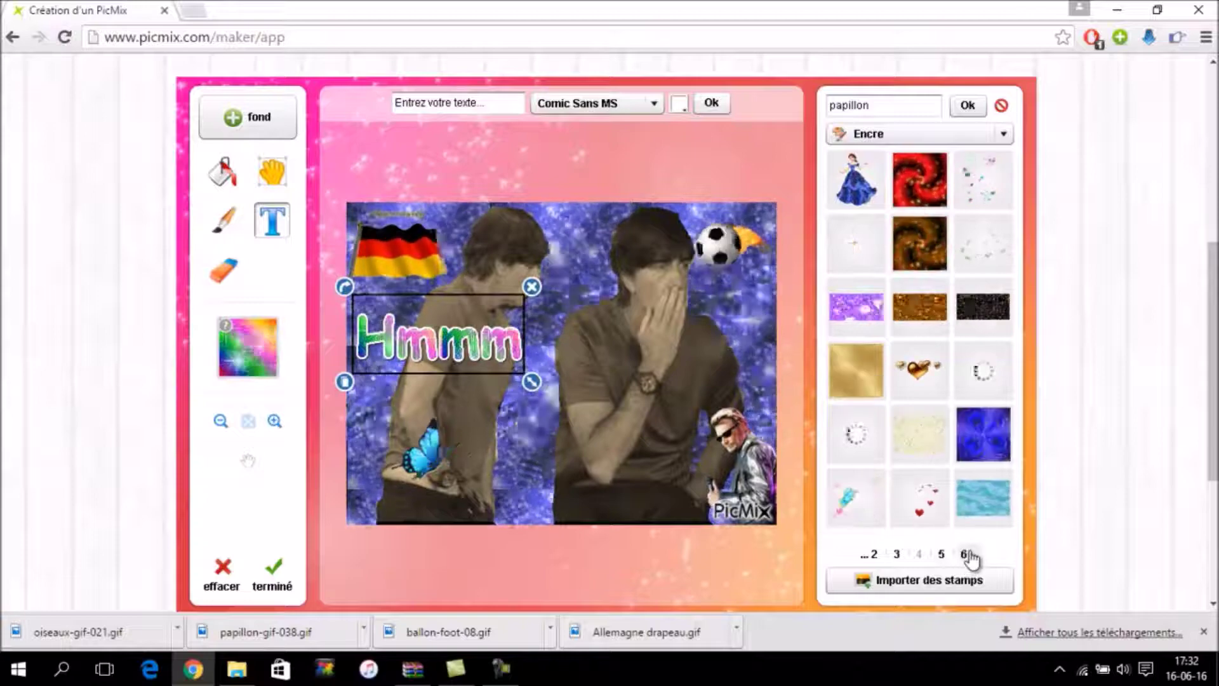
pyautogui.click(965, 554)
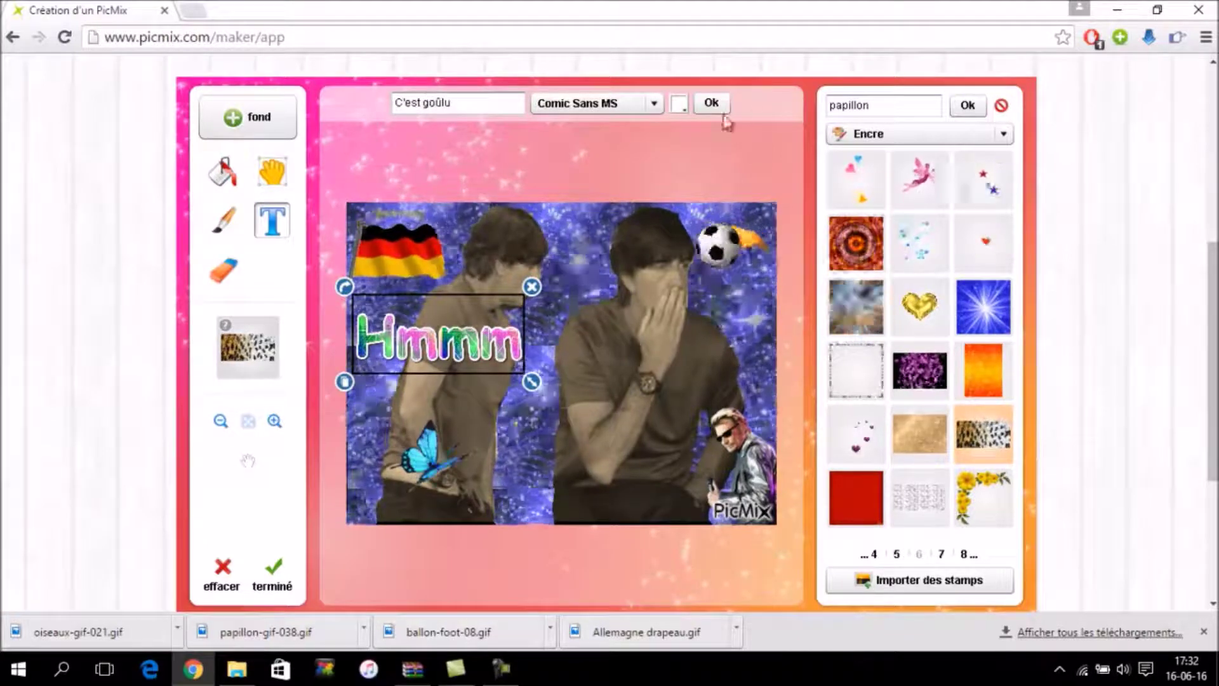
pyautogui.moveTo(543, 259); pyautogui.dragTo(624, 417)
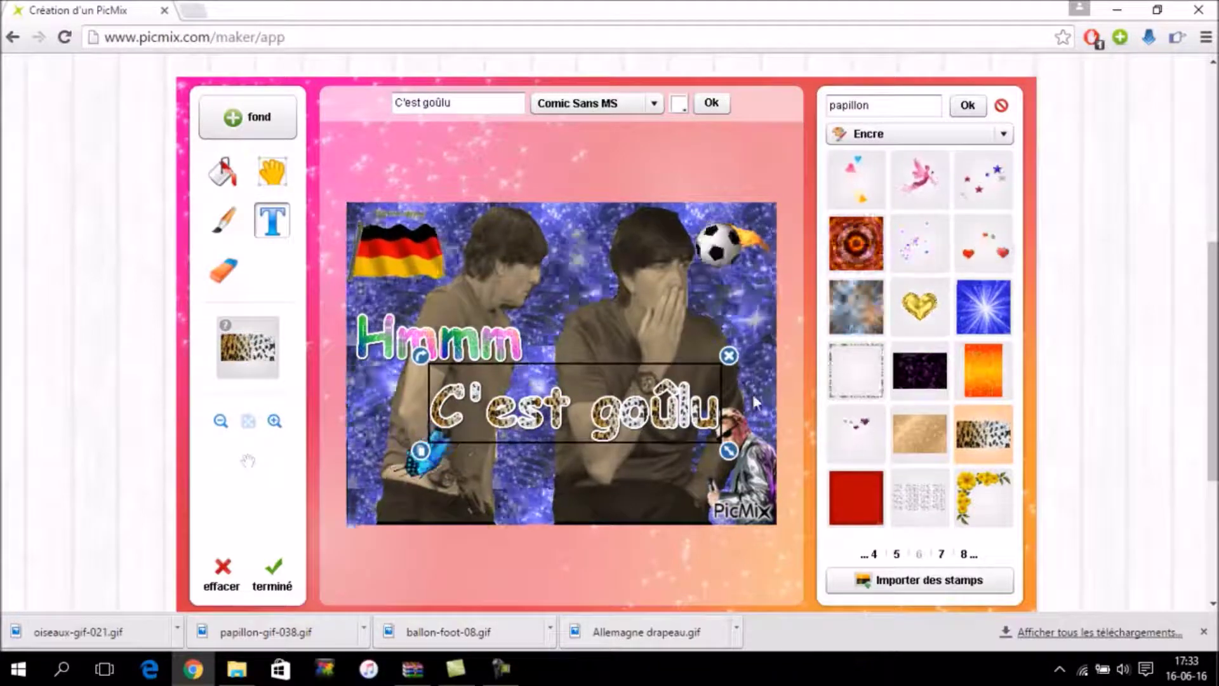
pyautogui.click(732, 401)
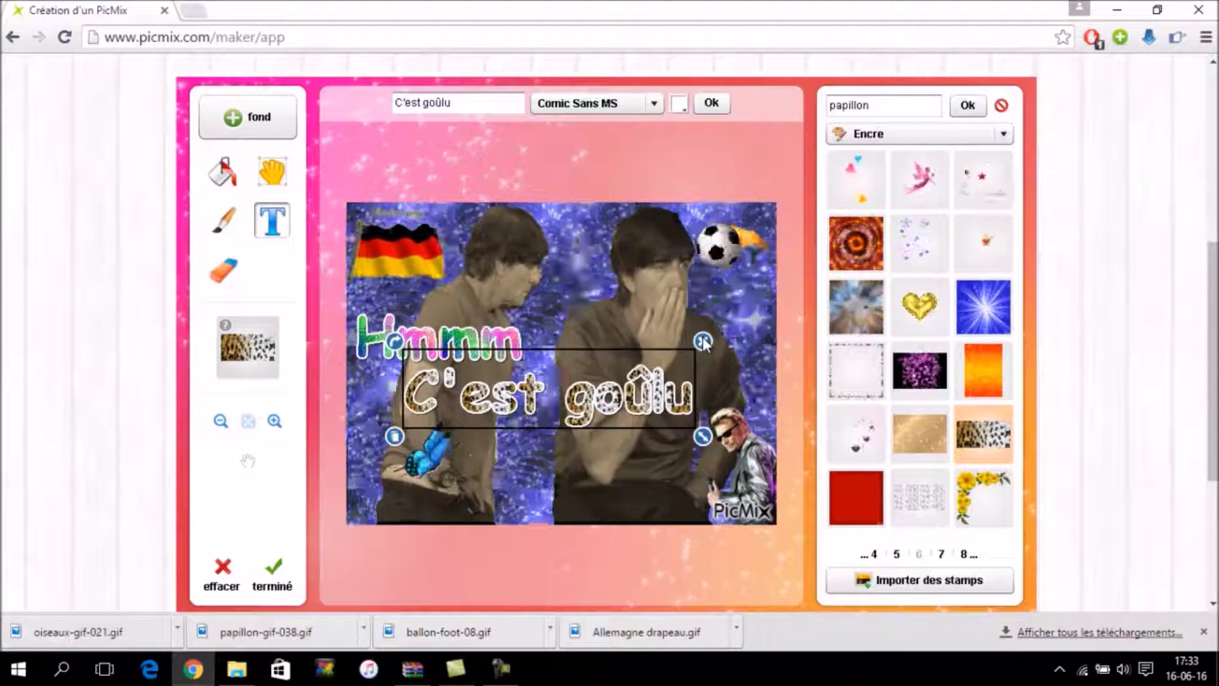
# Replace the leopard-print "C'est goûlu" text with one in the sparkling rainbow ink from page 1, placed just below "Hmmm"
pyautogui.click(895, 554)
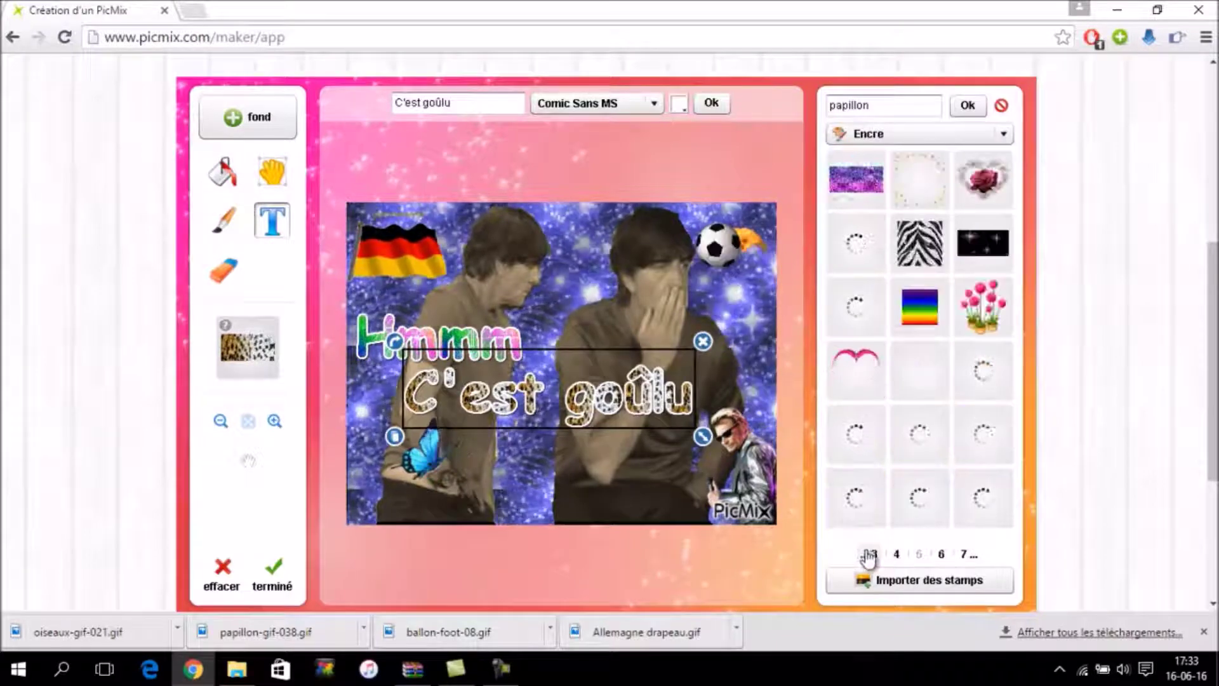
pyautogui.click(871, 555)
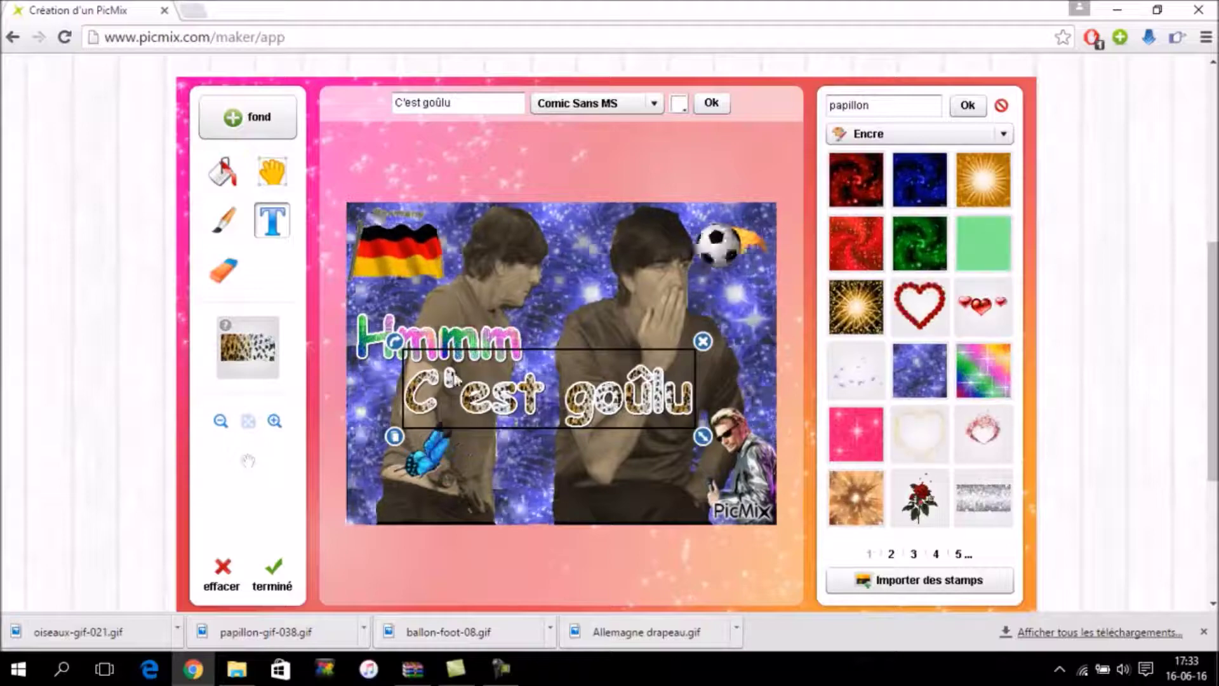
pyautogui.click(703, 342)
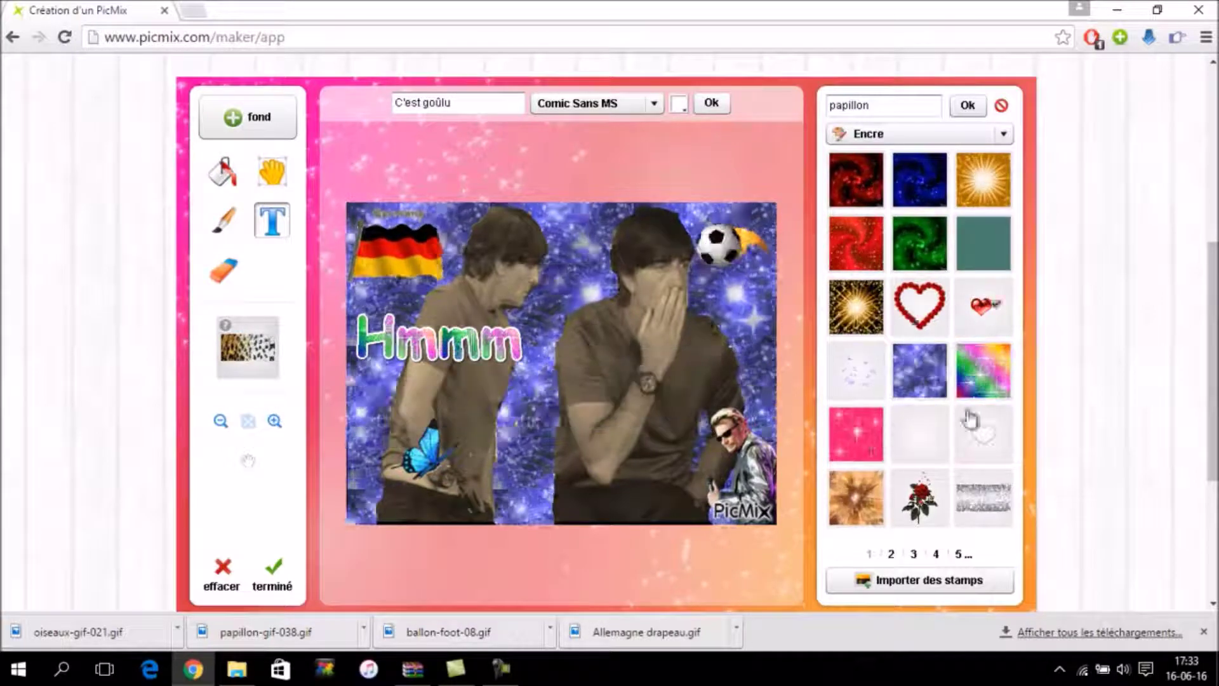
pyautogui.click(978, 384)
pyautogui.click(711, 102)
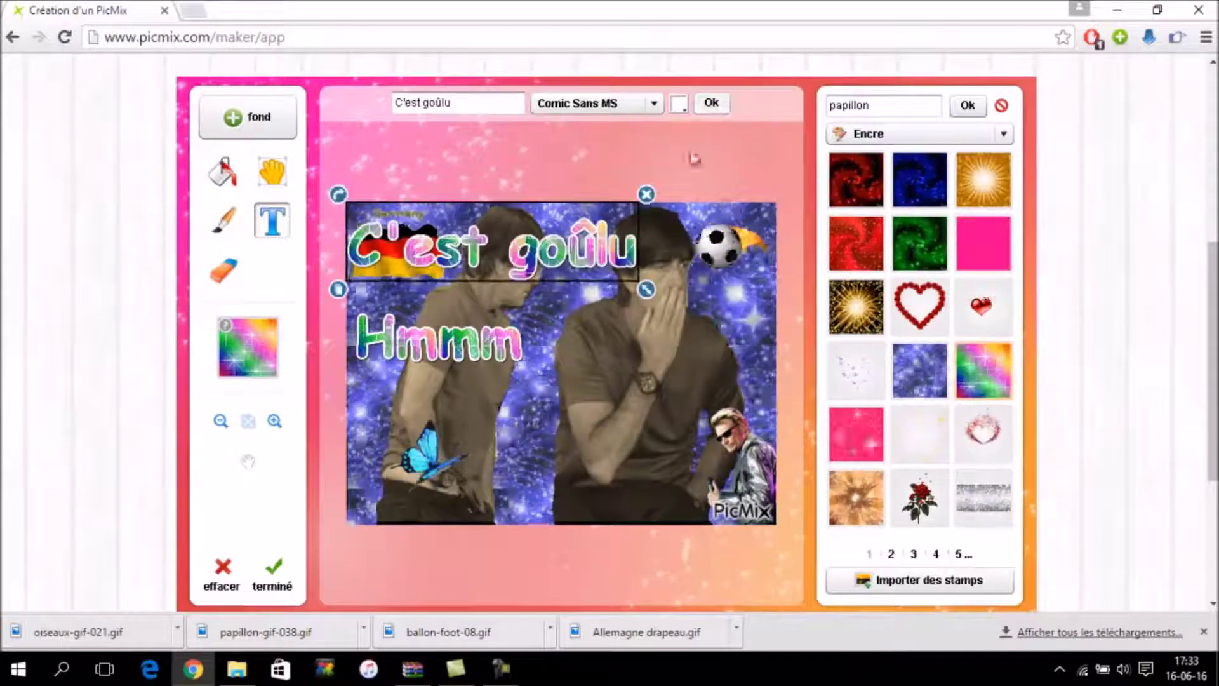
pyautogui.moveTo(573, 267); pyautogui.dragTo(624, 425)
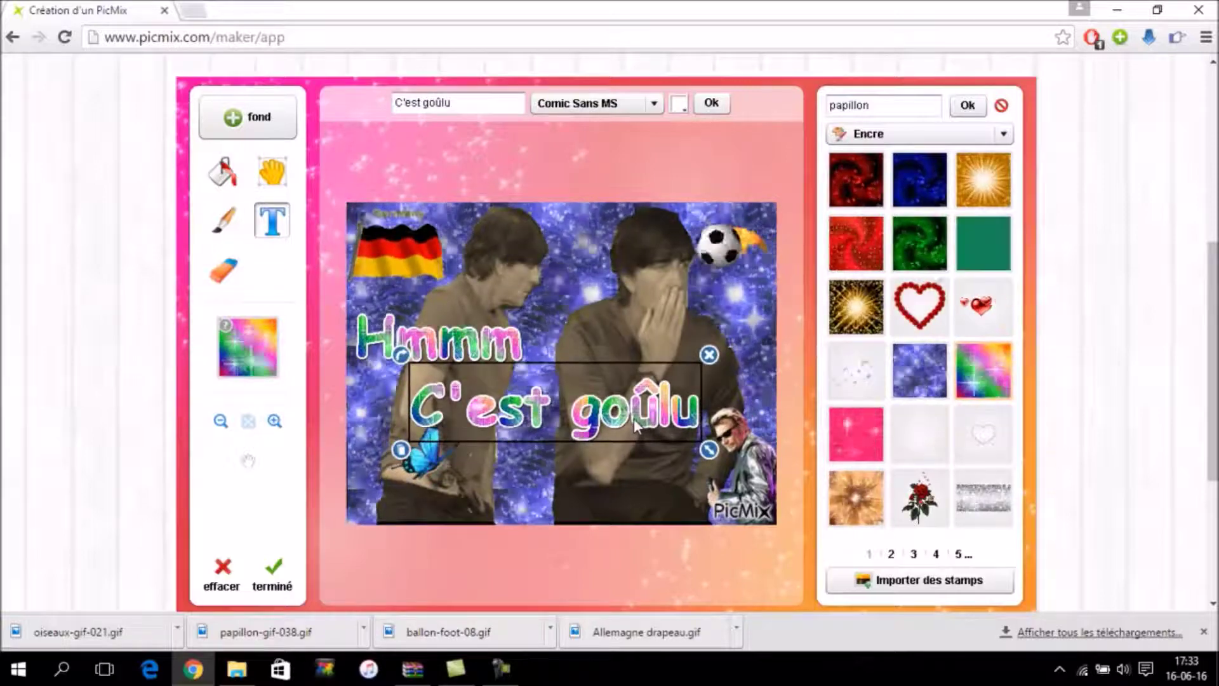
pyautogui.moveTo(624, 423); pyautogui.dragTo(603, 409)
pyautogui.click(641, 471)
pyautogui.click(585, 454)
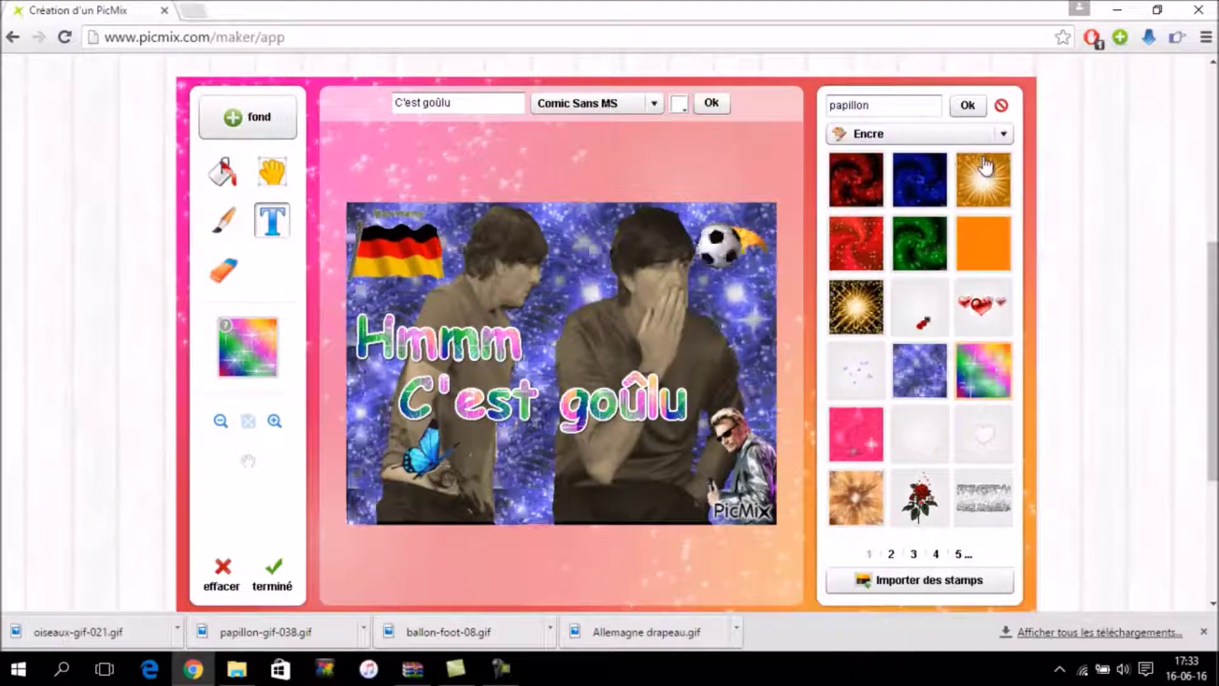
# Finish the montage and fill in its details: title "Goûlument senti", description "Petite créa sans prise de tête" and animation speed rapide
pyautogui.click(261, 590)
pyautogui.click(568, 388)
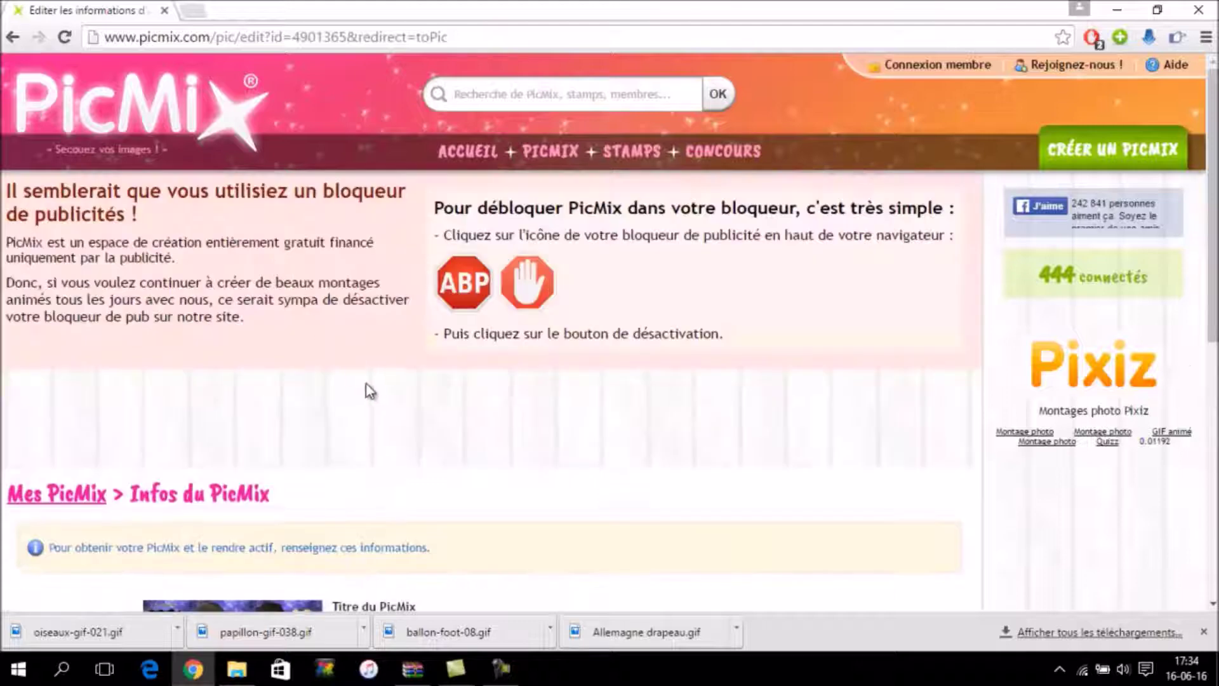
pyautogui.scroll(-7, 372, 393)
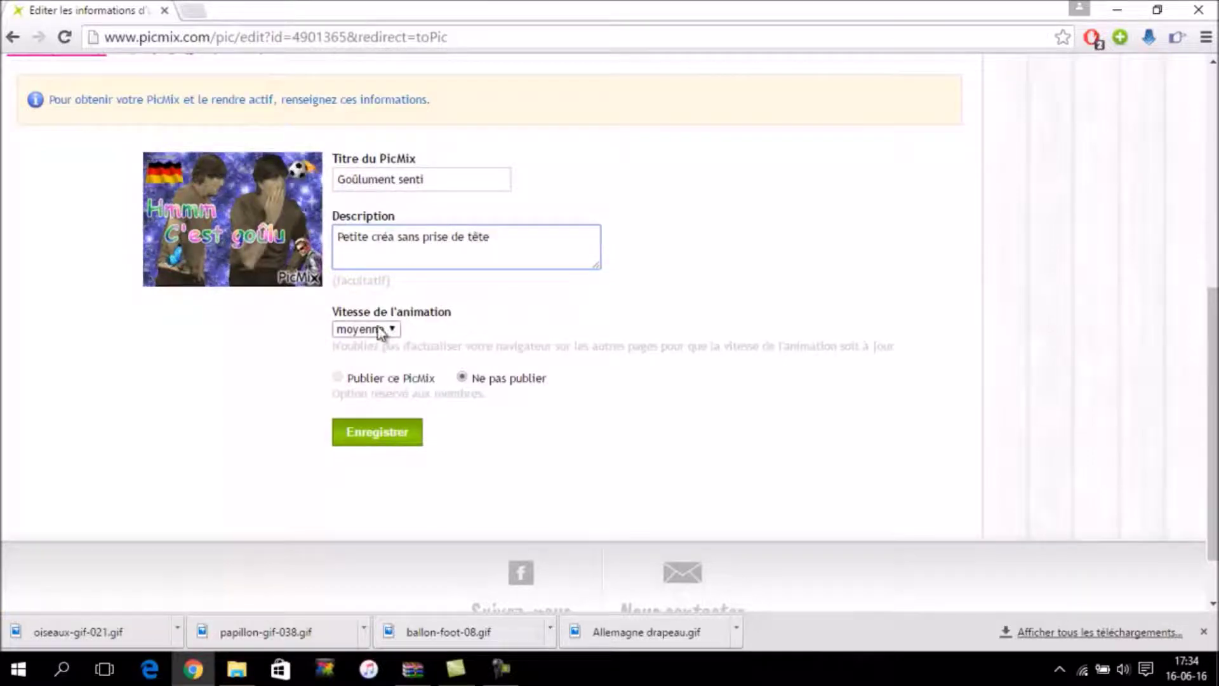
pyautogui.click(380, 379)
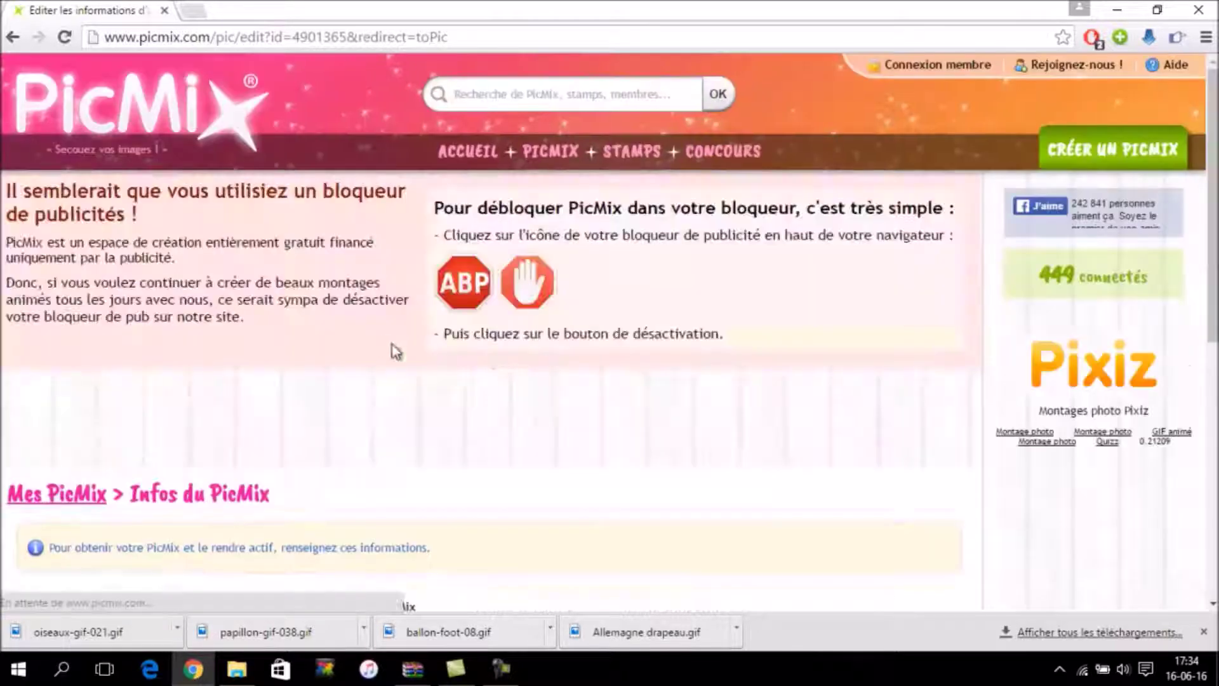
# Set the montage's animation speed to moyenne
pyautogui.scroll(-3, 445, 388)
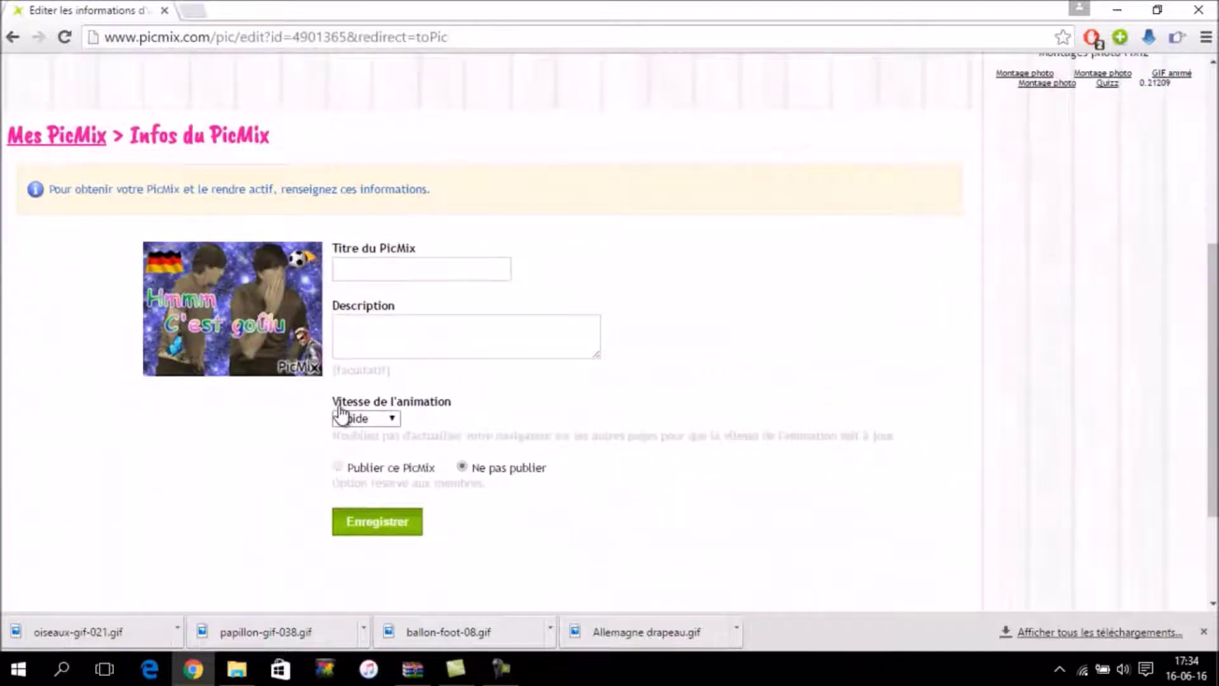
pyautogui.scroll(-5, 343, 451)
pyautogui.scroll(3, 393, 437)
pyautogui.click(390, 356)
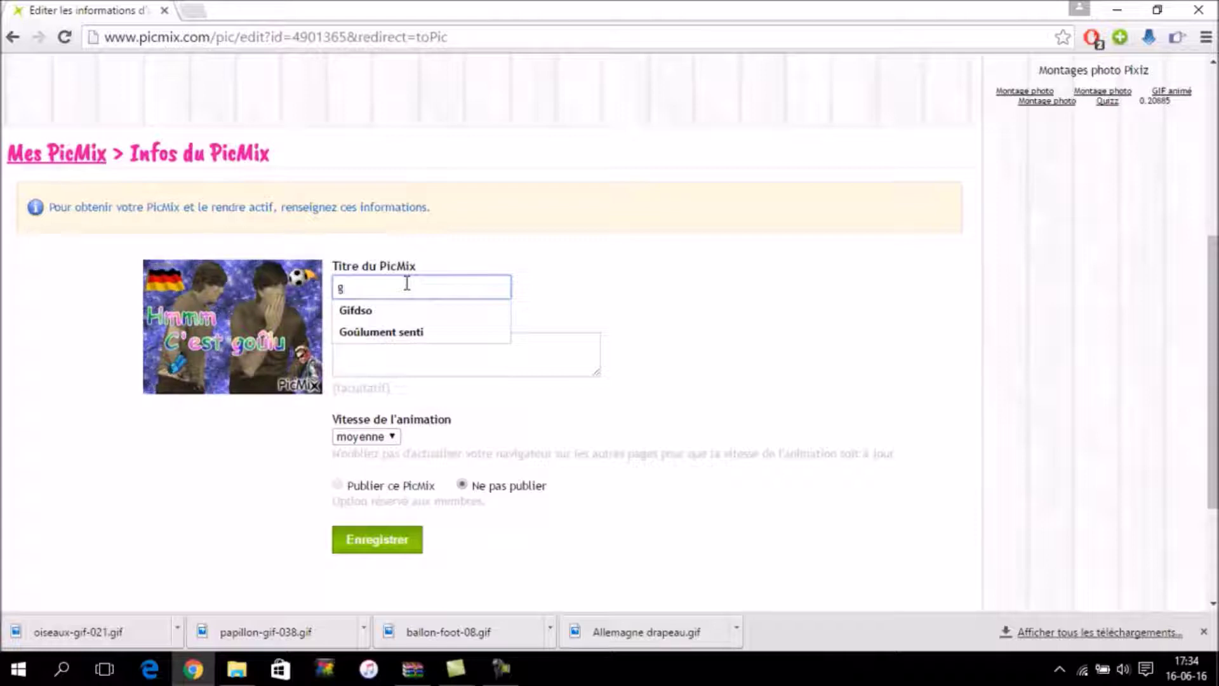
# Title the PicMix "Goûlument senti", enter "rykujghfgds" as its description, and save the information
pyautogui.write('g')
pyautogui.click(390, 332)
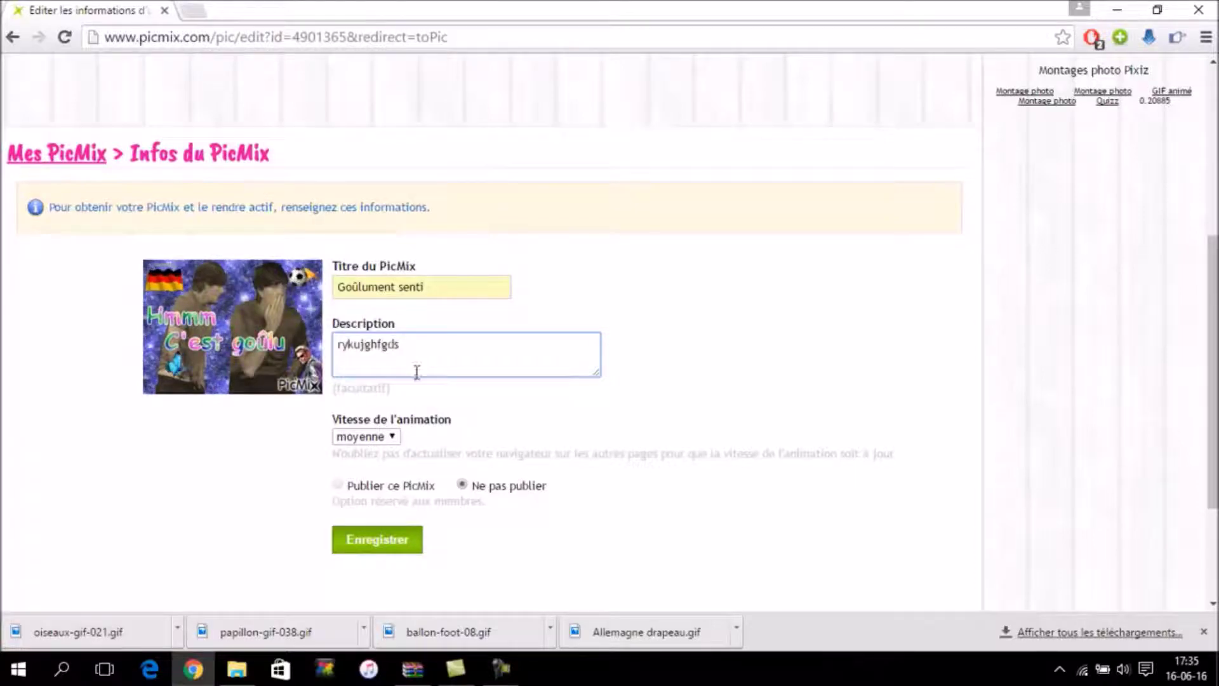
pyautogui.click(374, 543)
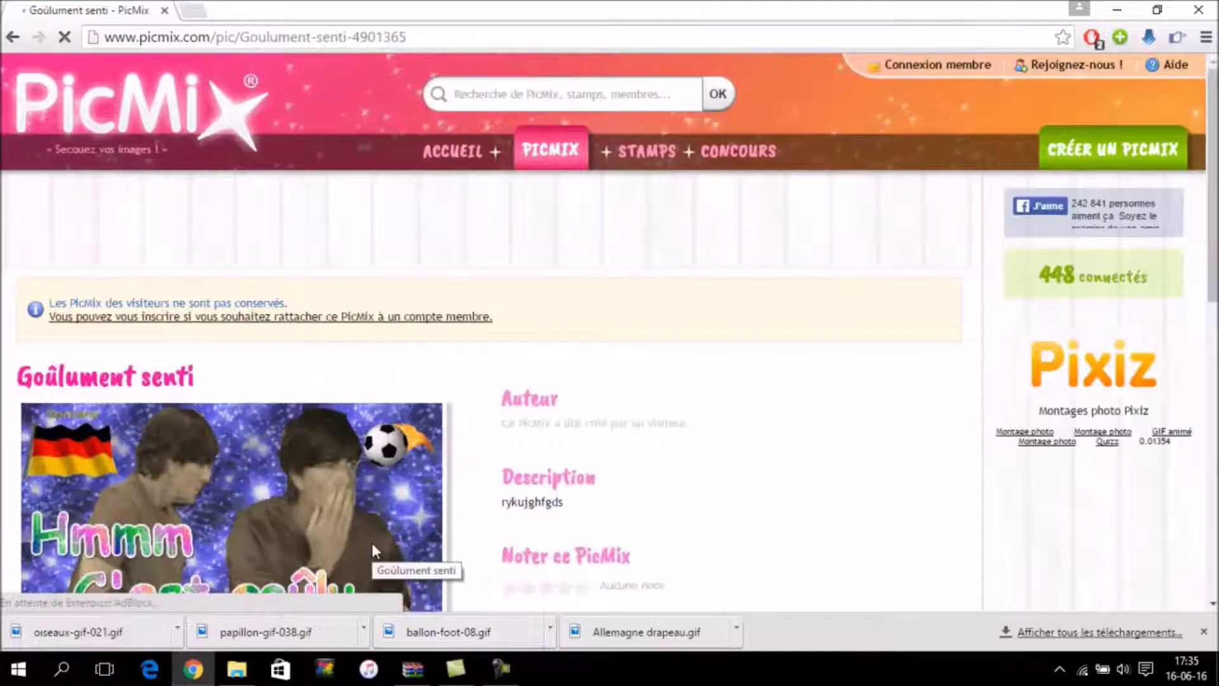
# Review the saved PicMix on its page and download it as a GIF
pyautogui.scroll(-5, 347, 489)
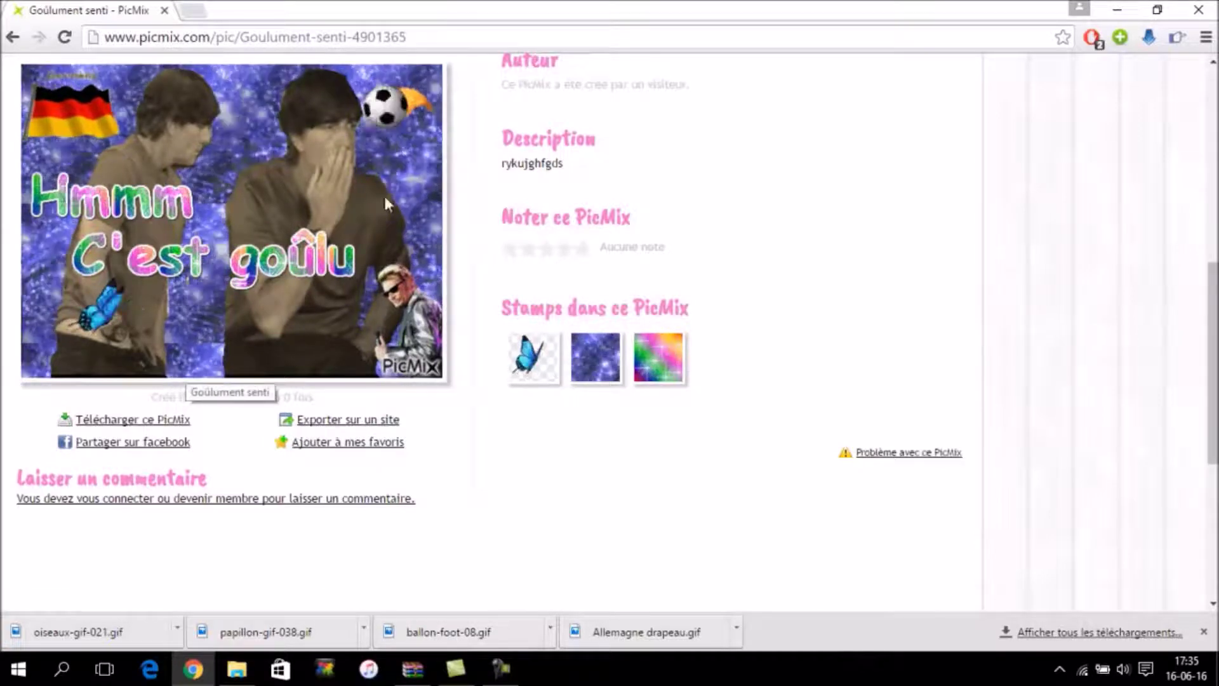
pyautogui.scroll(8, 414, 238)
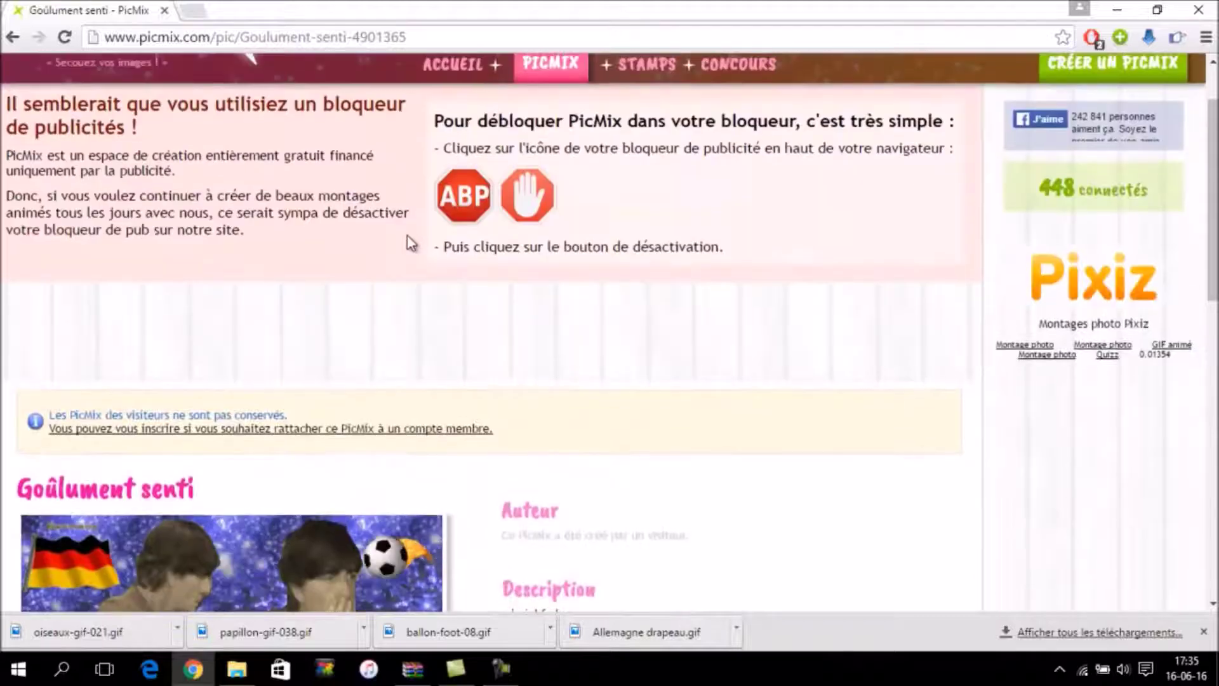
pyautogui.scroll(-7, 381, 239)
pyautogui.scroll(-6, 259, 329)
pyautogui.scroll(9, 251, 315)
pyautogui.scroll(-3, 243, 296)
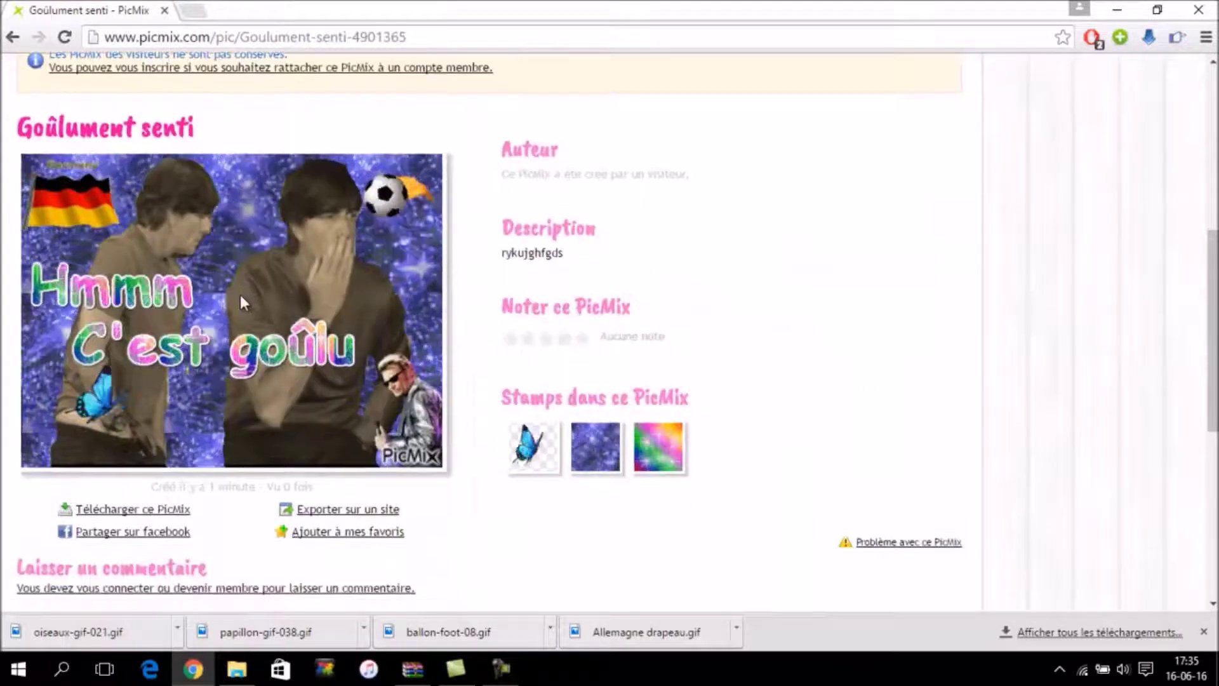
pyautogui.click(125, 512)
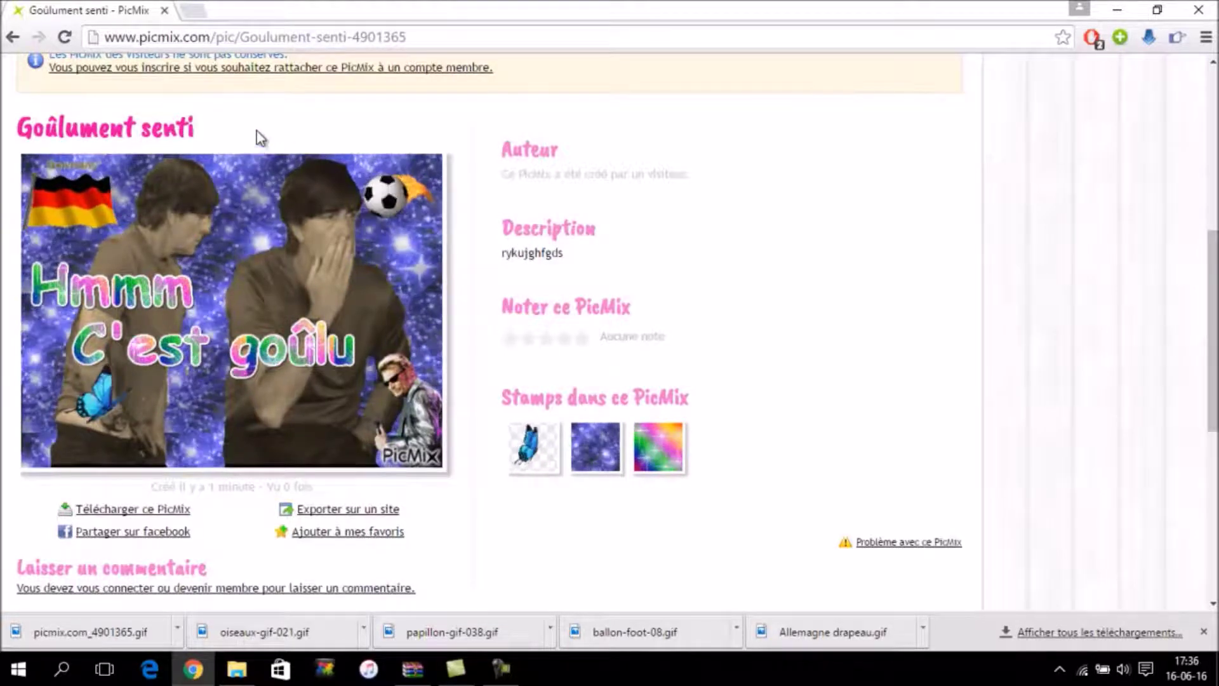
pyautogui.moveTo(462, 141); pyautogui.dragTo(438, 170)
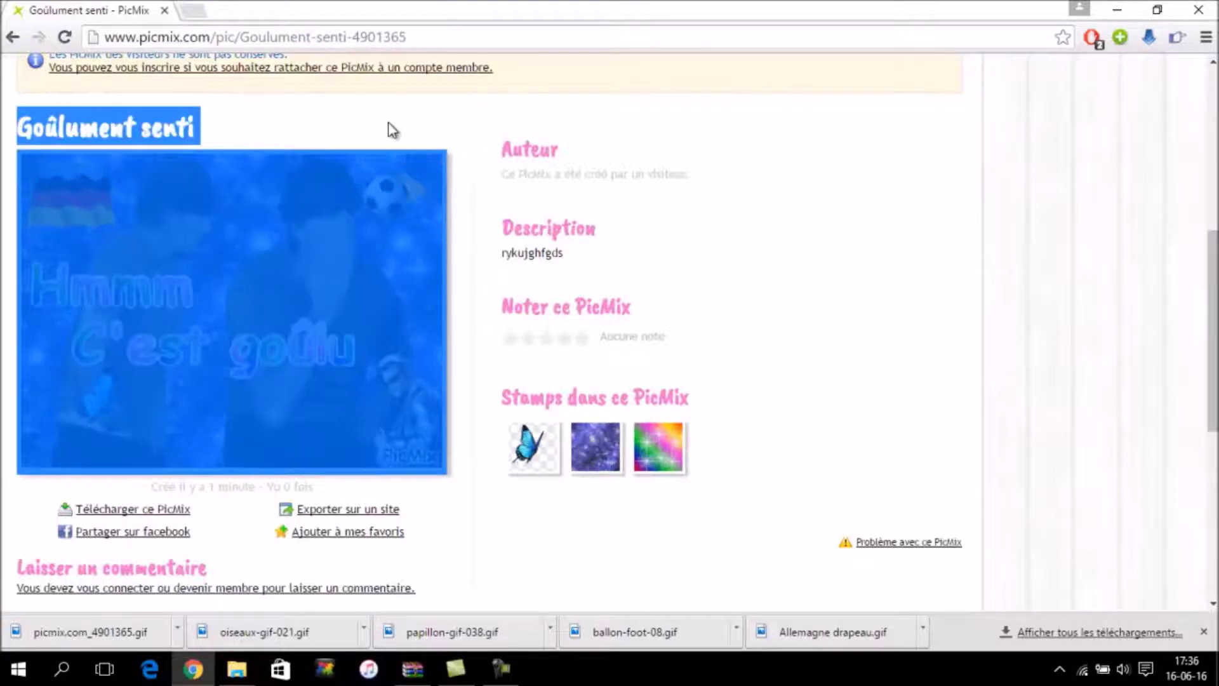
pyautogui.click(386, 122)
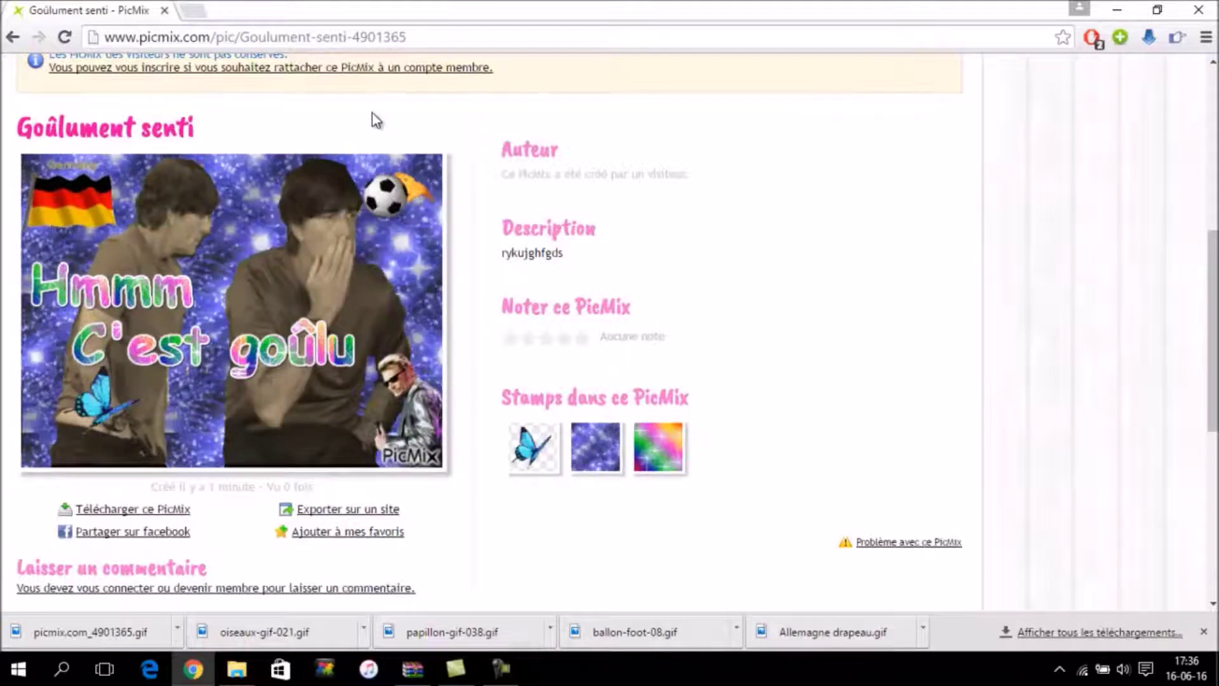